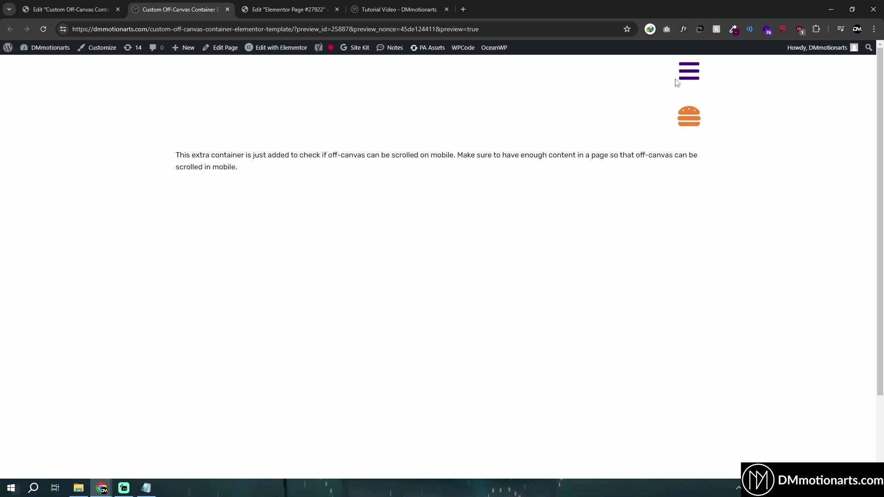
# Open the purple off-canvas menu in the preview, test scrolling and selecting the page text behind it, and close it.
pyautogui.click(689, 76)
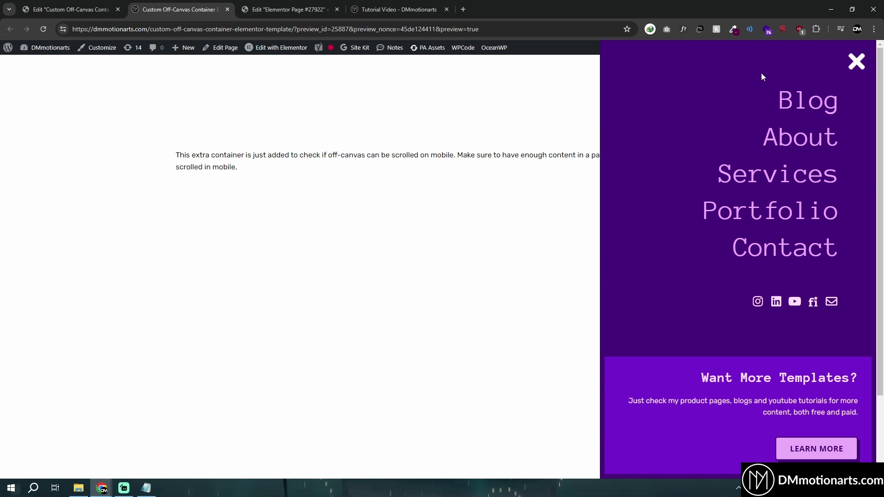
pyautogui.scroll(-2, 304, 159)
pyautogui.scroll(2, 302, 213)
pyautogui.moveTo(192, 155); pyautogui.dragTo(317, 193)
pyautogui.click(293, 163)
pyautogui.click(852, 60)
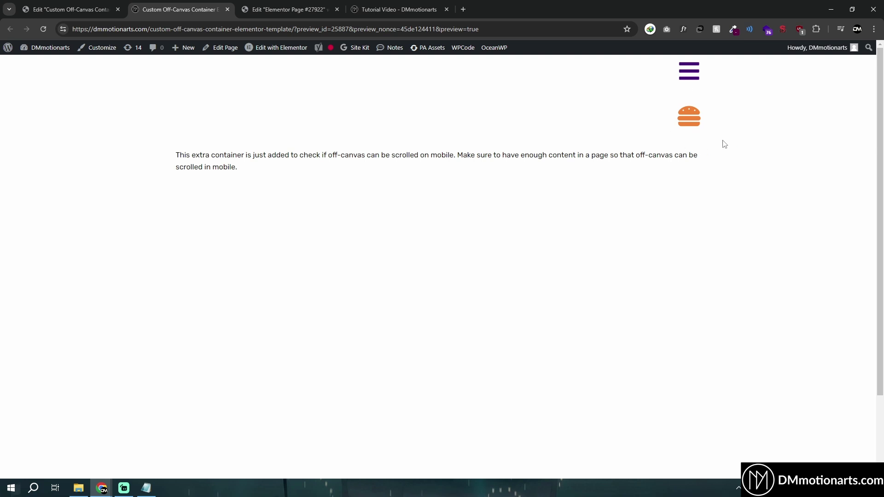
# Open the orange burger's off-canvas menu, dismiss it through the dark overlay, and check opening and closing it again.
pyautogui.click(690, 118)
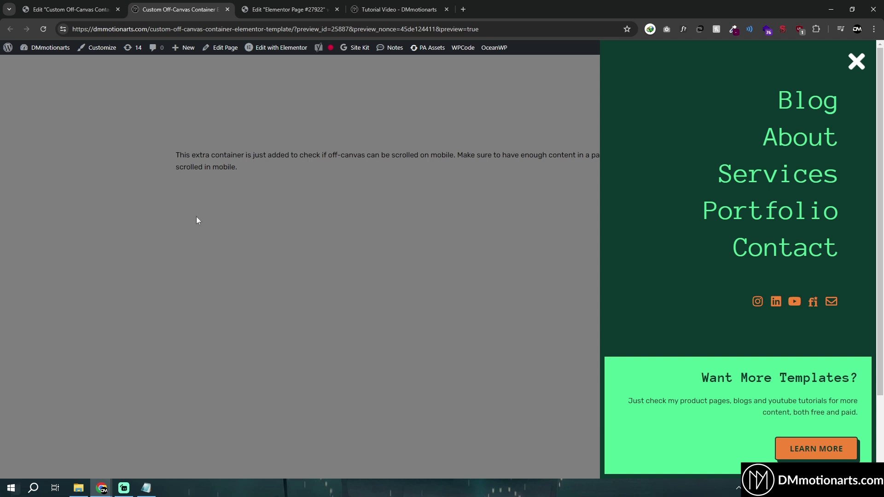
pyautogui.click(206, 173)
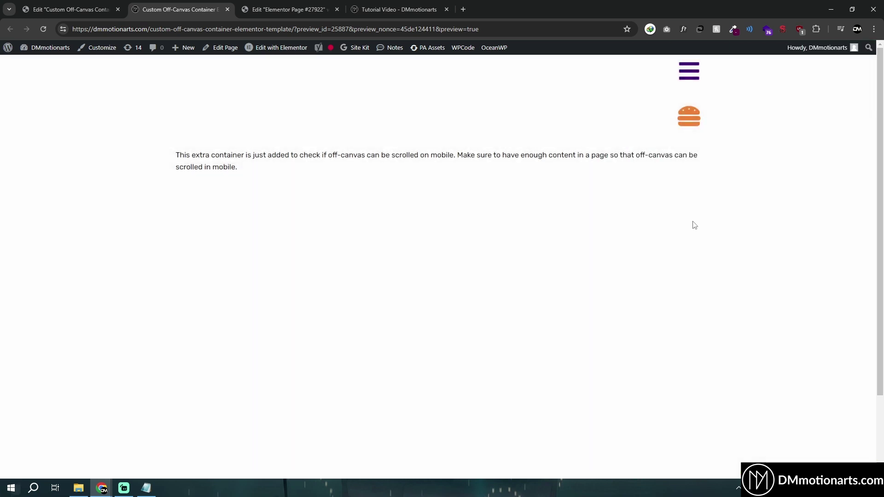
pyautogui.click(697, 128)
pyautogui.click(861, 64)
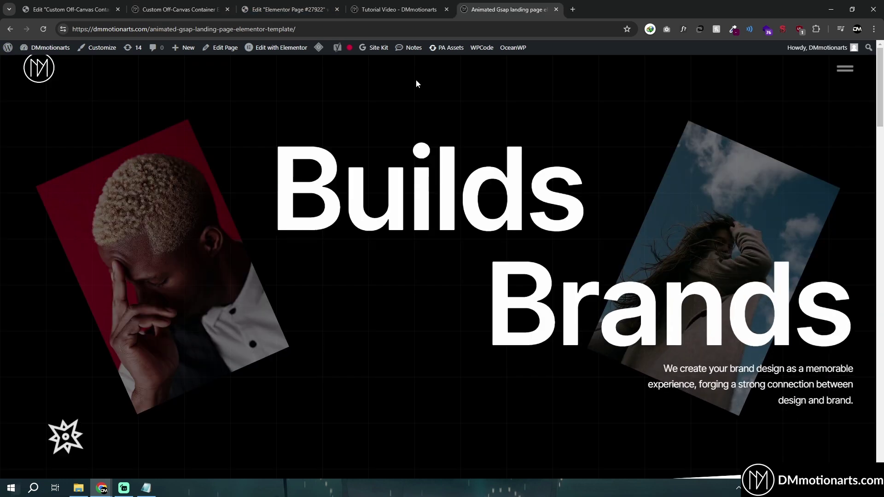
# Compare the off-canvas overlay on the animated GSAP landing page with the orange burger's menu, scrolling the landing page behind its open menu.
pyautogui.click(841, 70)
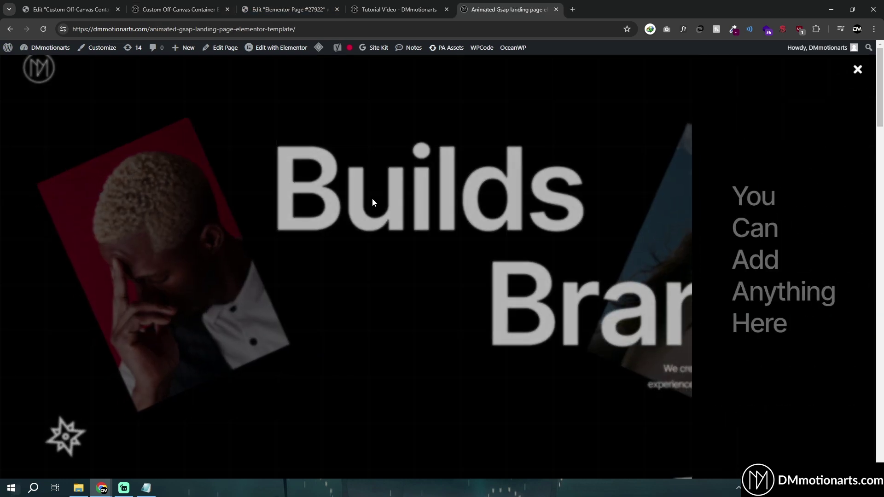
pyautogui.click(269, 5)
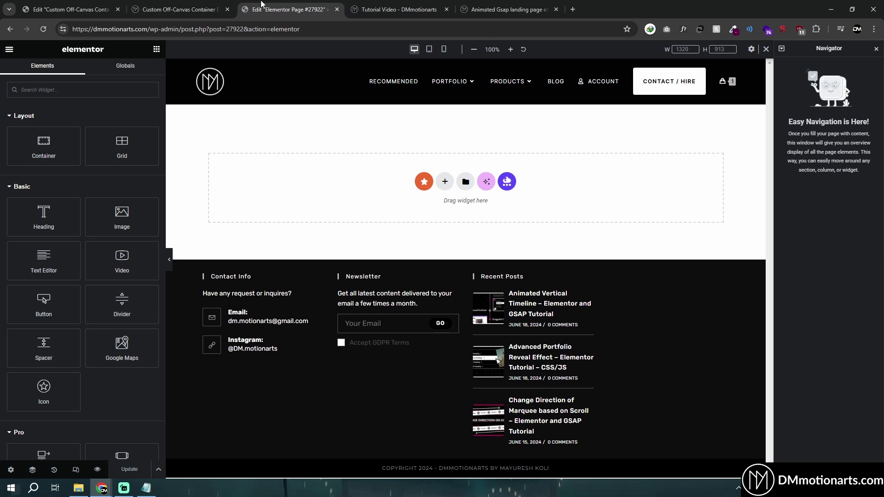
pyautogui.click(180, 4)
pyautogui.click(693, 117)
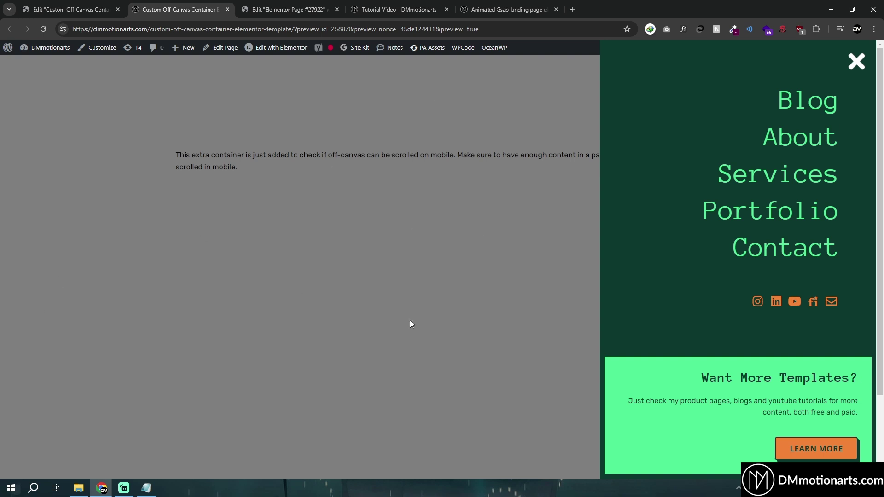
pyautogui.click(503, 9)
pyautogui.scroll(-5, 526, 247)
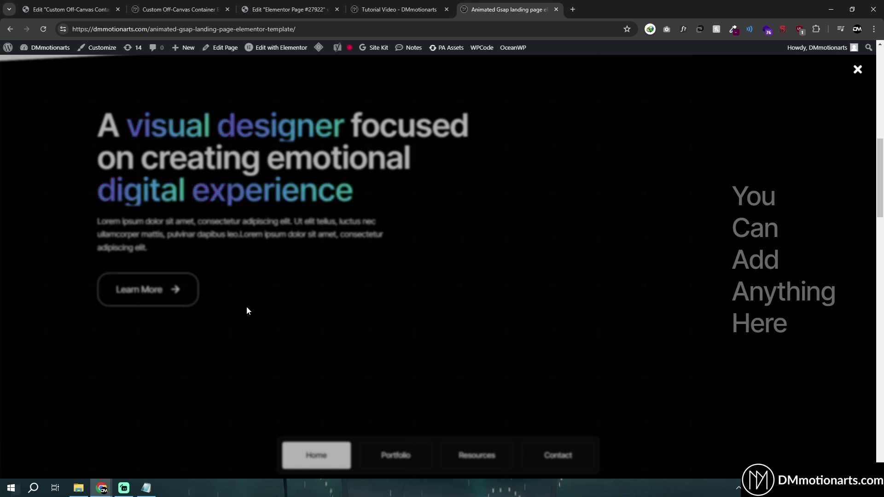
pyautogui.scroll(-3, 247, 305)
pyautogui.click(198, 5)
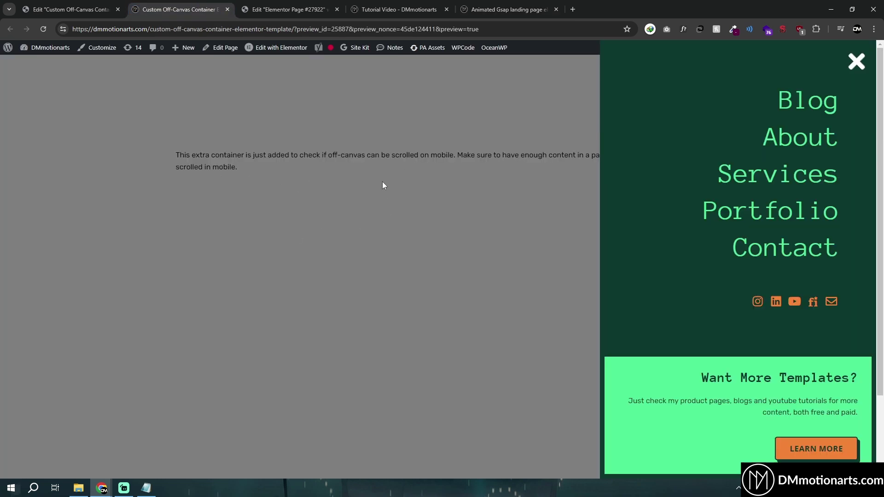
pyautogui.click(298, 256)
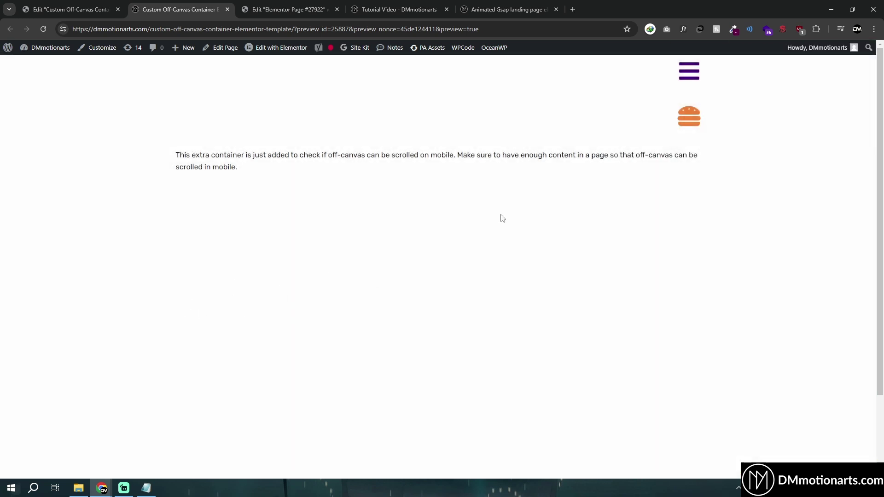
# Reopen the purple off-canvas menu, test selecting the page text beside it, and close the menu.
pyautogui.click(690, 80)
pyautogui.moveTo(367, 156); pyautogui.dragTo(429, 183)
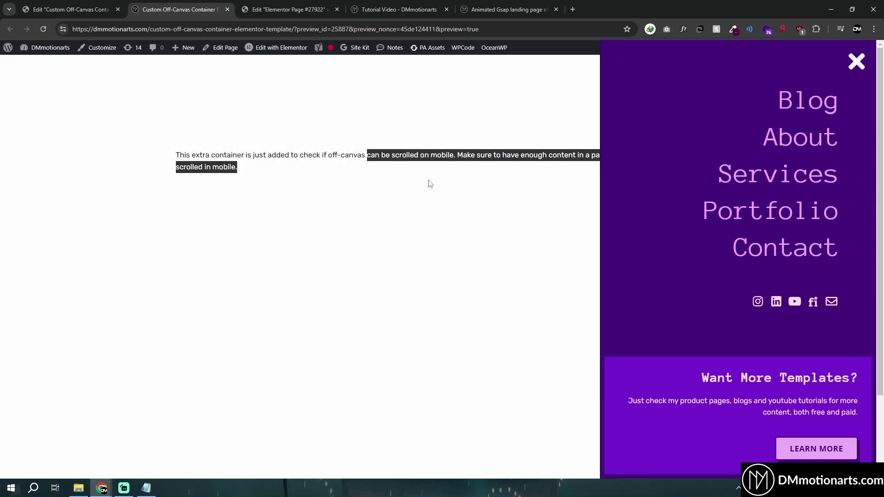
pyautogui.click(429, 183)
pyautogui.click(856, 61)
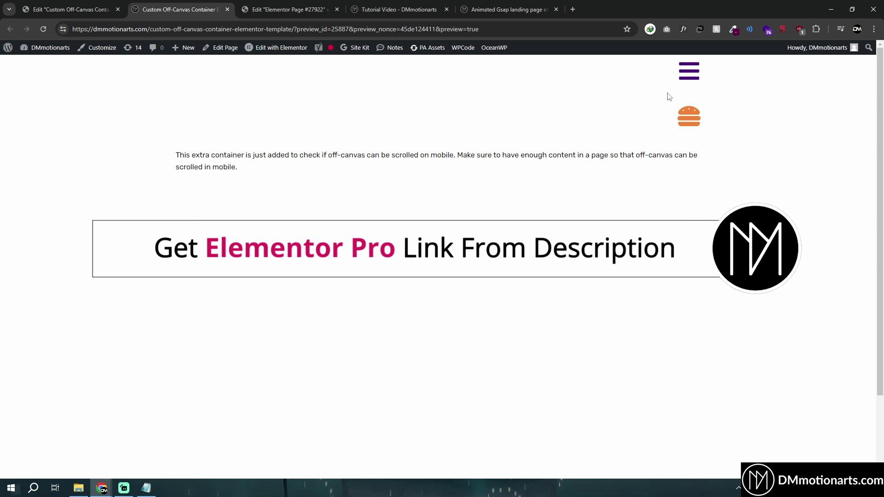
pyautogui.click(266, 6)
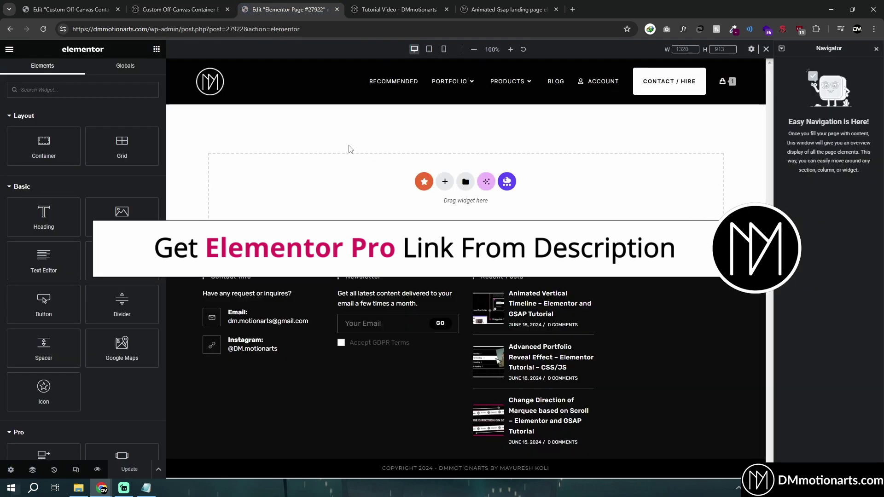
pyautogui.click(182, 9)
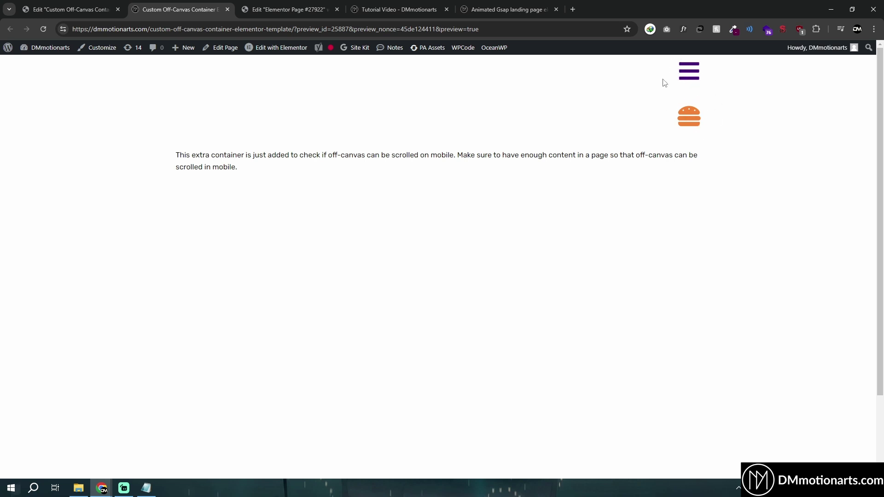
pyautogui.click(259, 5)
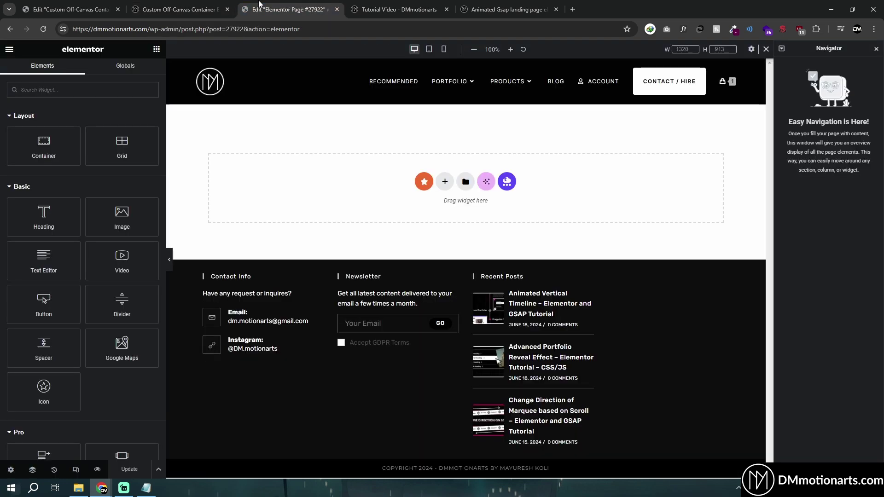
pyautogui.click(197, 7)
pyautogui.click(313, 8)
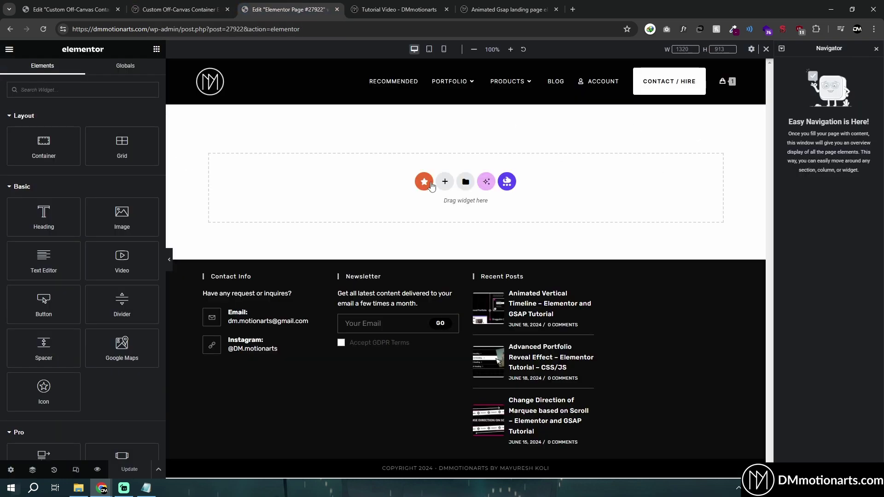
pyautogui.click(69, 10)
pyautogui.click(289, 8)
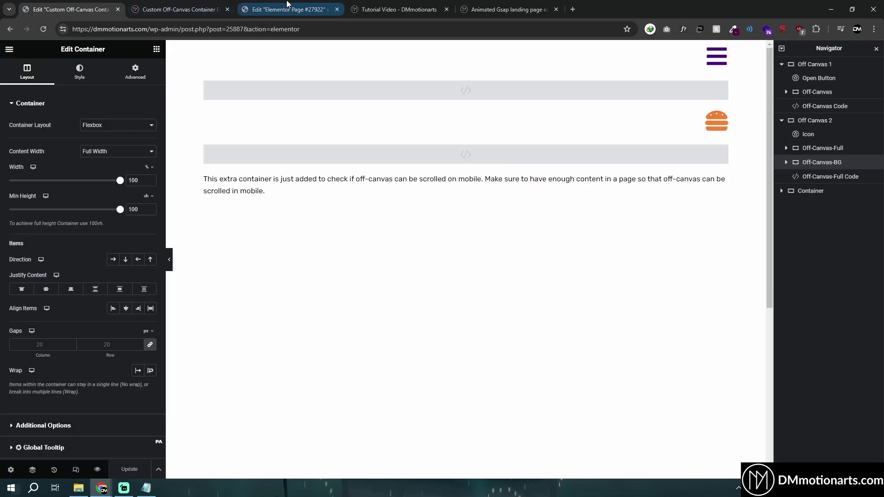
# Return to the off-canvas template preview and check how the purple menu opens and closes.
pyautogui.click(179, 9)
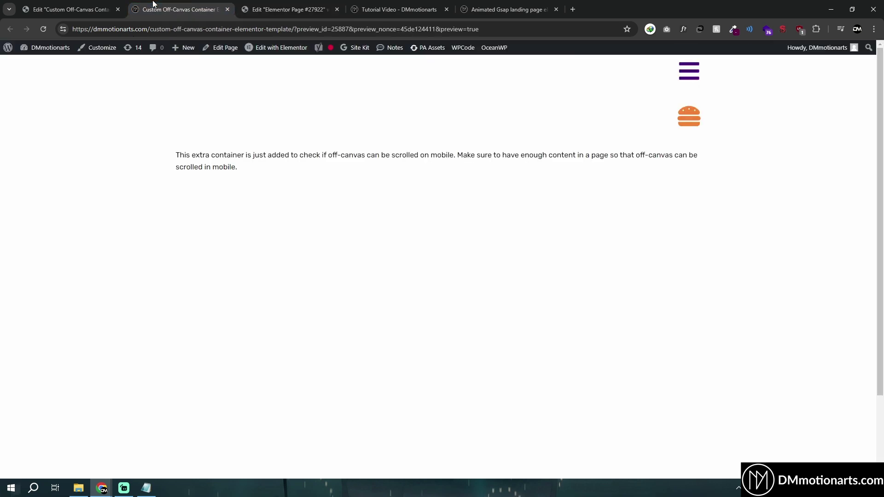
pyautogui.click(691, 81)
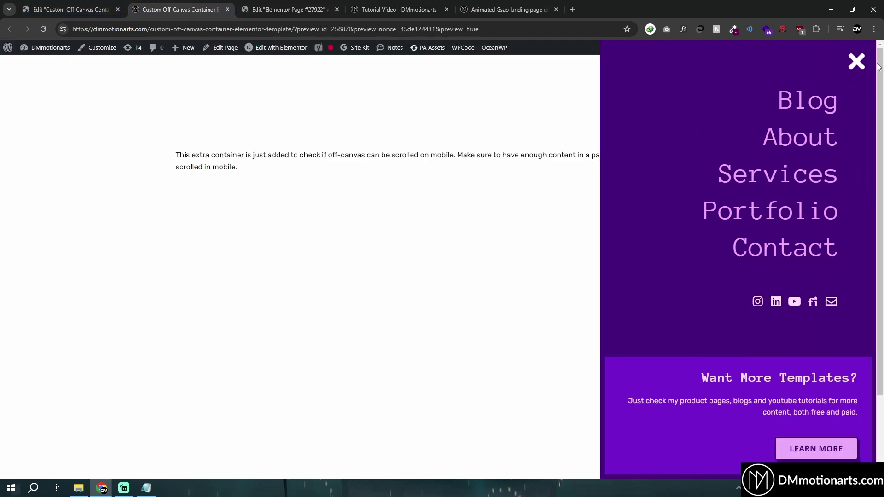
pyautogui.click(857, 66)
# In the editor for Elementor Page #27922, close the responsive preview bar and add a single container with column direction.
pyautogui.click(317, 12)
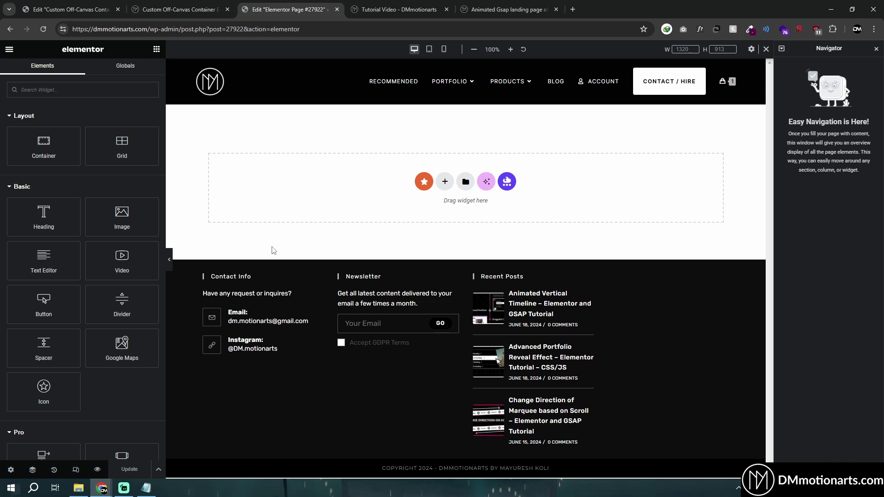
pyautogui.click(765, 49)
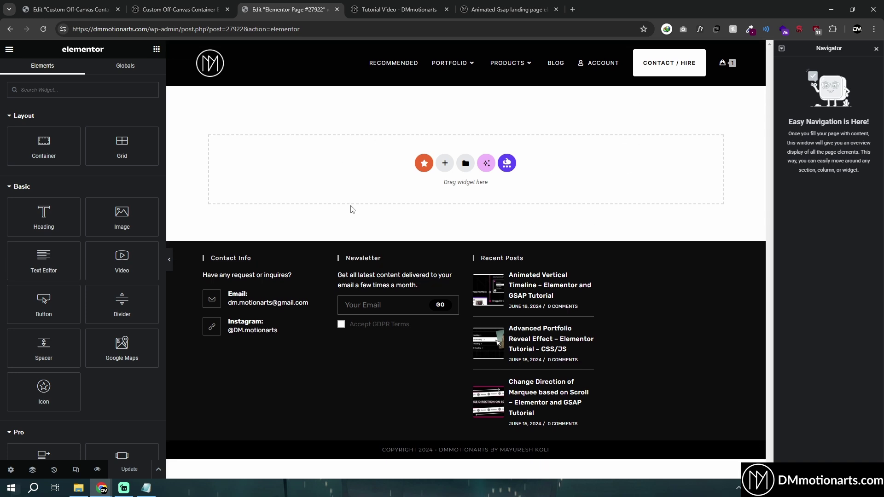
pyautogui.click(444, 163)
pyautogui.click(422, 194)
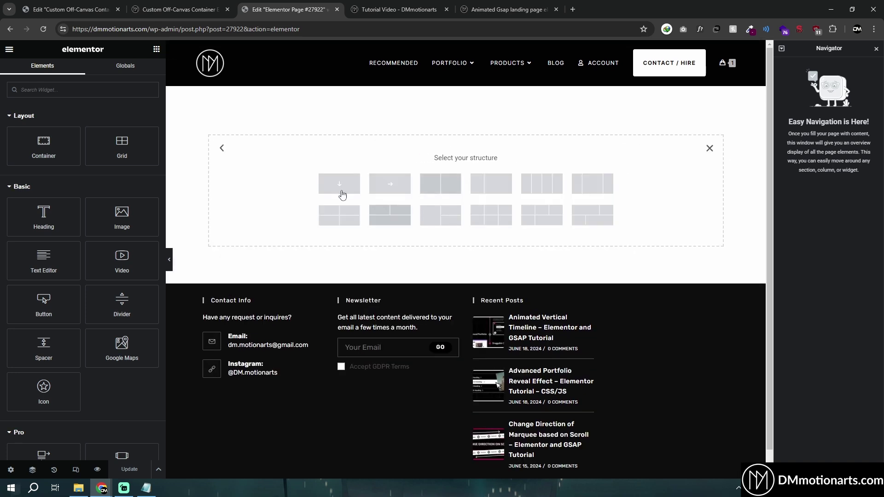
pyautogui.click(339, 181)
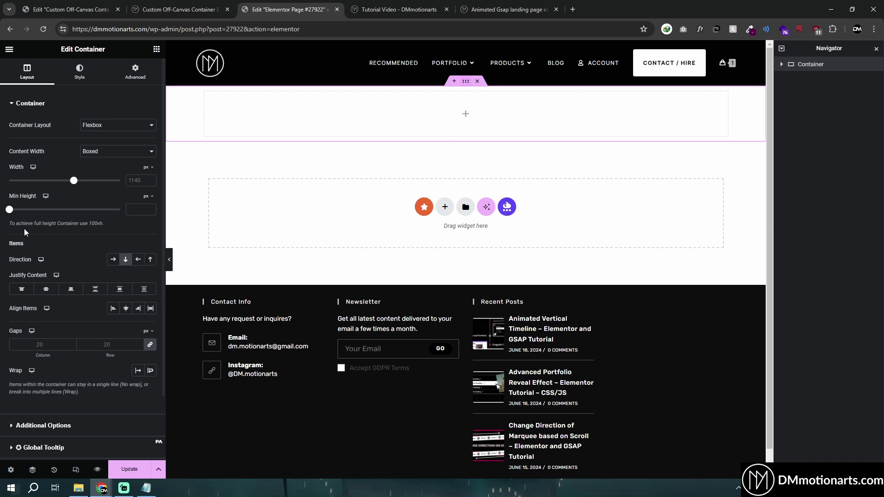
# Set the outer container's minimum height to about 724 px and nest a new container inside it.
pyautogui.moveTo(9, 209); pyautogui.dragTo(65, 210)
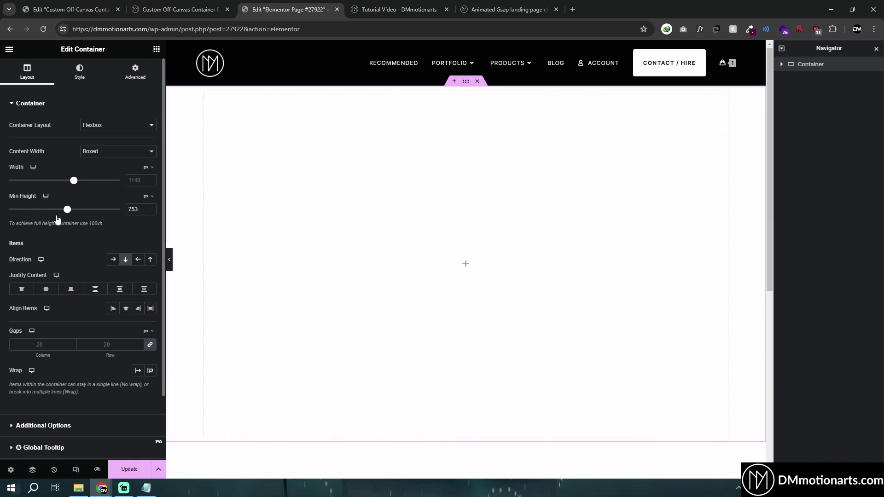
pyautogui.click(157, 49)
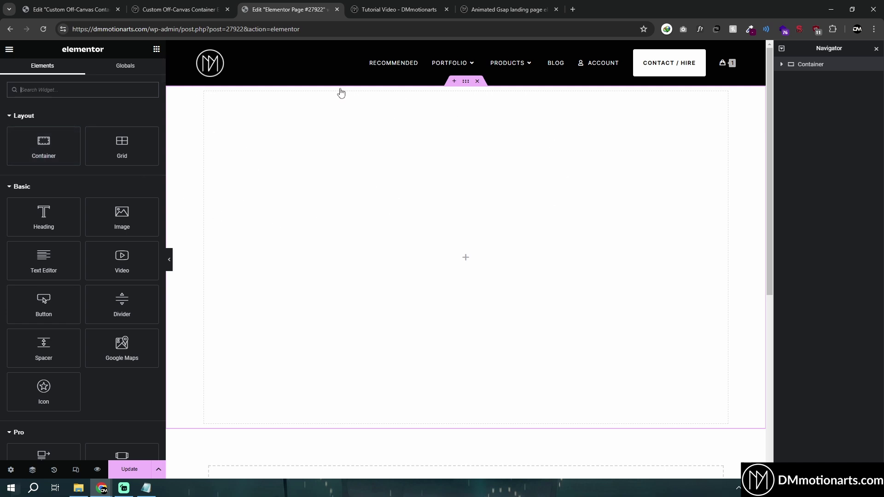
pyautogui.click(515, 160)
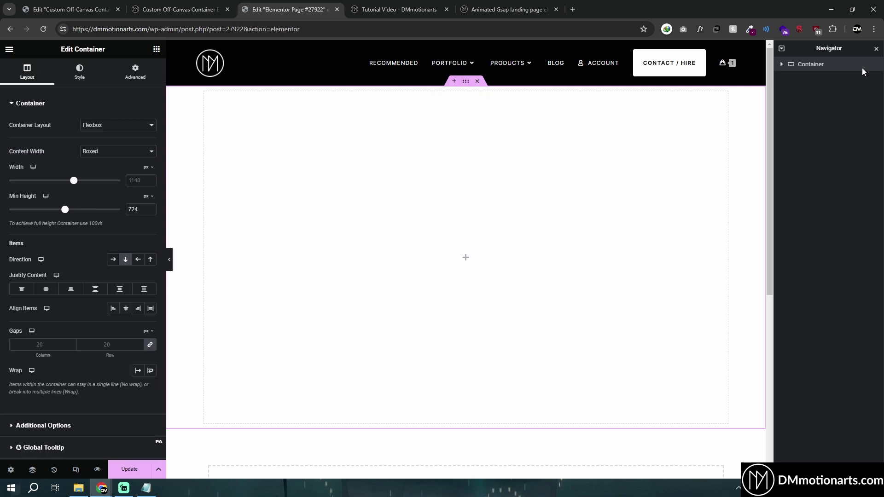
pyautogui.click(157, 49)
pyautogui.moveTo(69, 161); pyautogui.dragTo(477, 228)
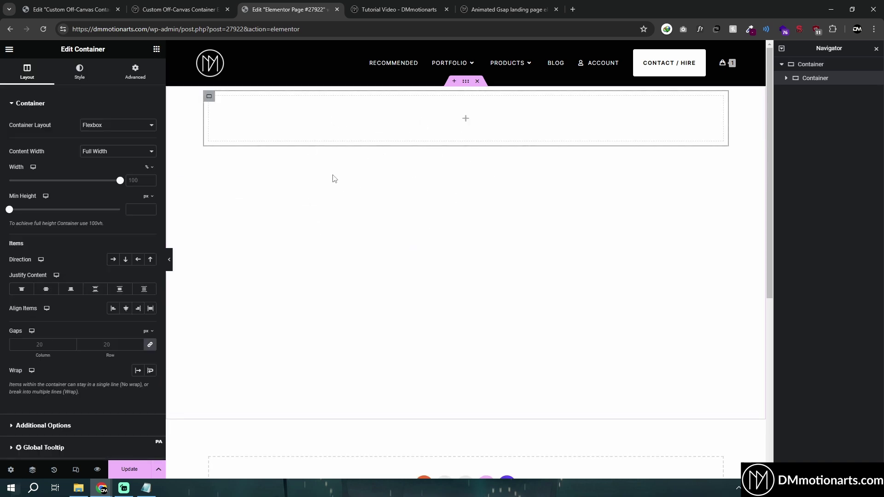
# Set the nested container's width to 45% and its minimum height to 100 vh.
pyautogui.click(128, 181)
pyautogui.write('6')
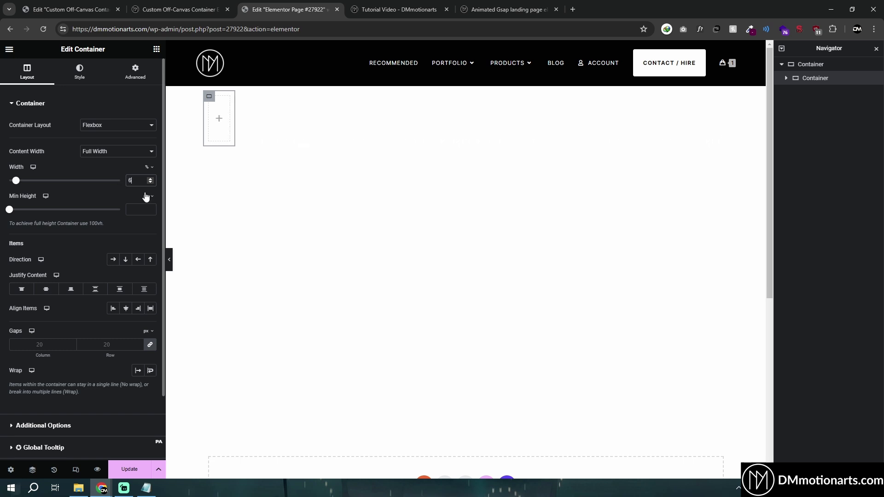
pyautogui.write('045')
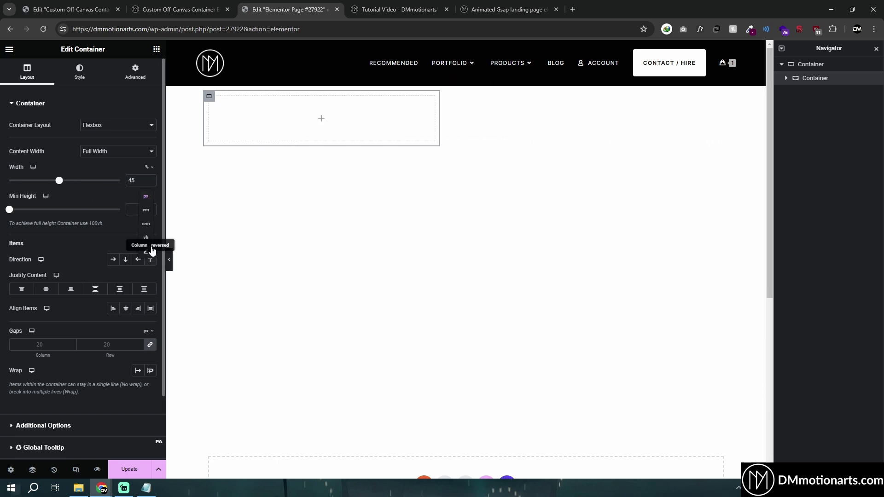
pyautogui.click(145, 237)
pyautogui.click(134, 209)
pyautogui.write('100')
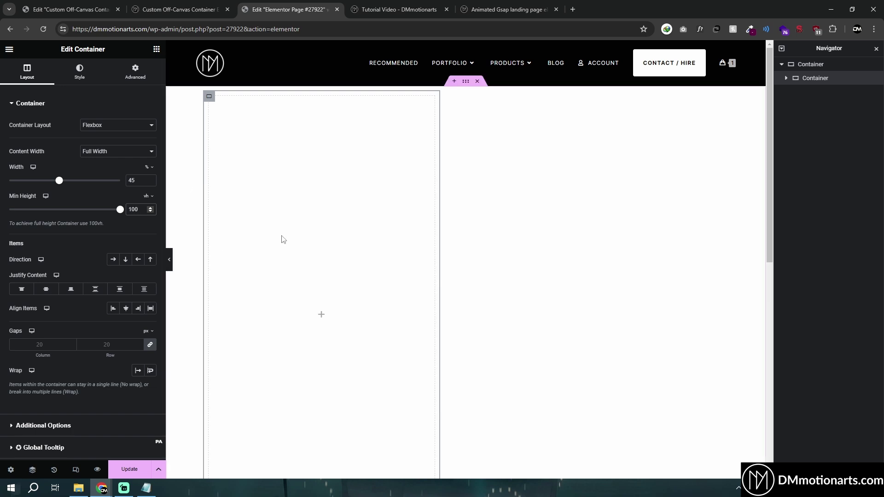
pyautogui.scroll(-1, 282, 237)
pyautogui.scroll(1, 278, 103)
# Check the purple off-canvas menu in the template preview as a reference for the nested container, then close it.
pyautogui.hotkey('ctrl', 'shift', 'Tab')
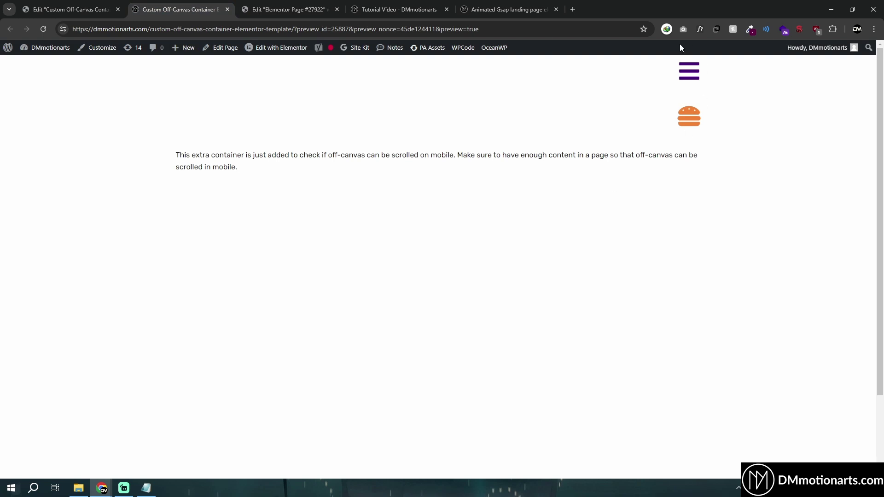
pyautogui.click(691, 72)
pyautogui.click(851, 62)
# Return to the Elementor Page #27922 editor and rename the nested container as Popup Main.
pyautogui.click(283, 9)
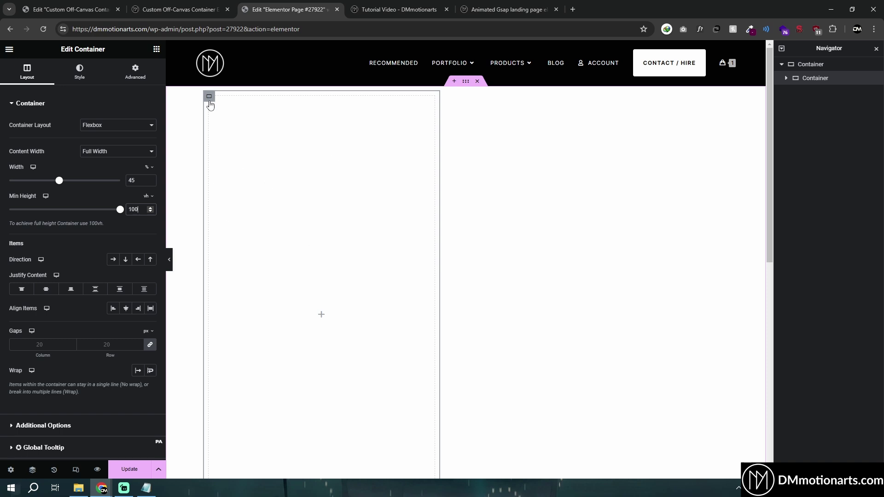
pyautogui.doubleClick(815, 79)
pyautogui.write('pup Main')
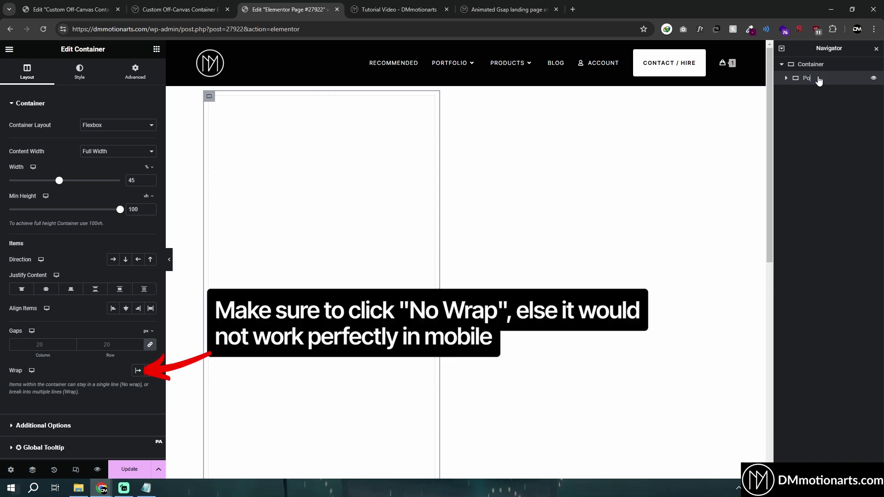
pyautogui.press('Return')
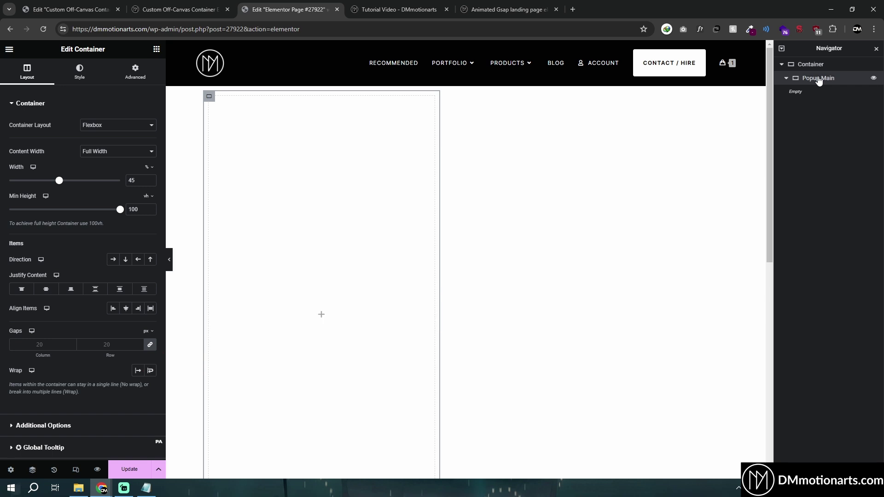
# Give the Popup Main container a classic background in solid dark grey.
pyautogui.click(79, 71)
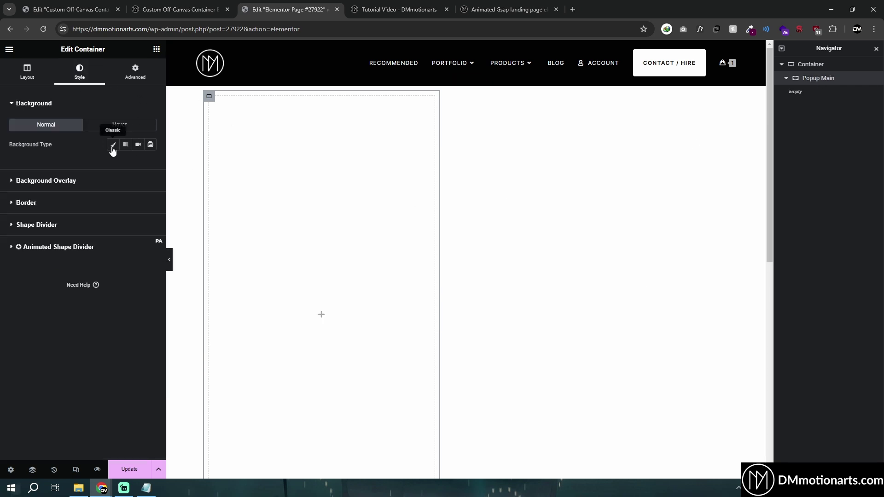
pyautogui.click(113, 144)
pyautogui.click(151, 164)
pyautogui.click(97, 258)
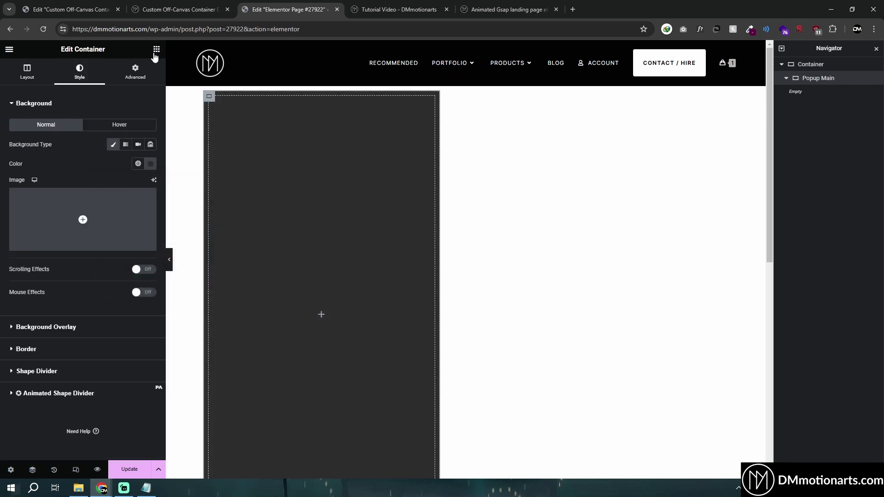
# Add a Heading widget inside Popup Main and set its text color to white.
pyautogui.click(157, 48)
pyautogui.moveTo(44, 216); pyautogui.dragTo(251, 244)
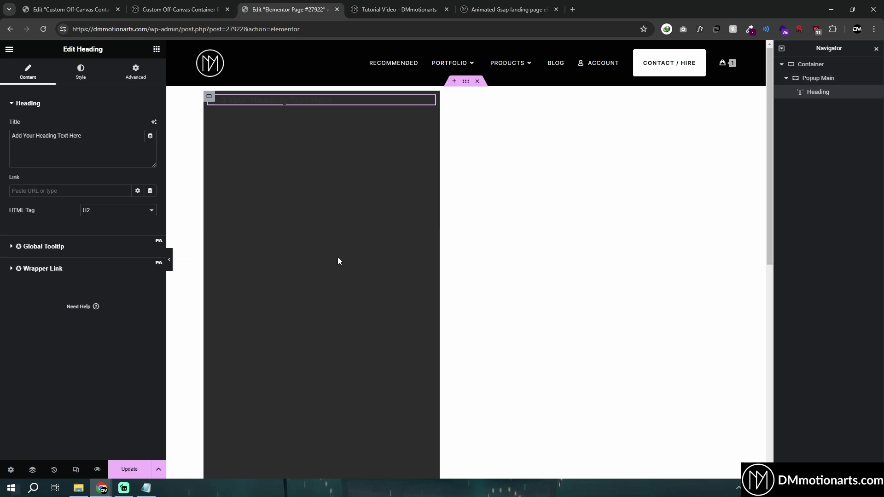
pyautogui.click(89, 74)
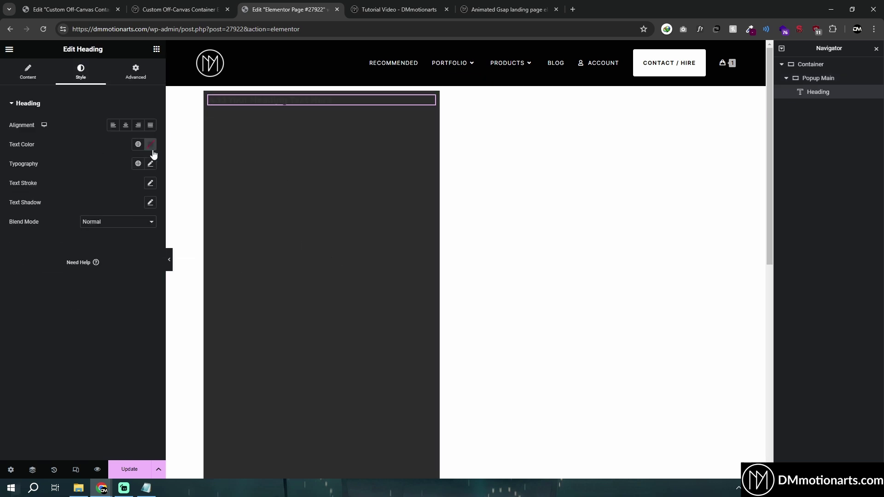
pyautogui.click(150, 144)
pyautogui.click(97, 179)
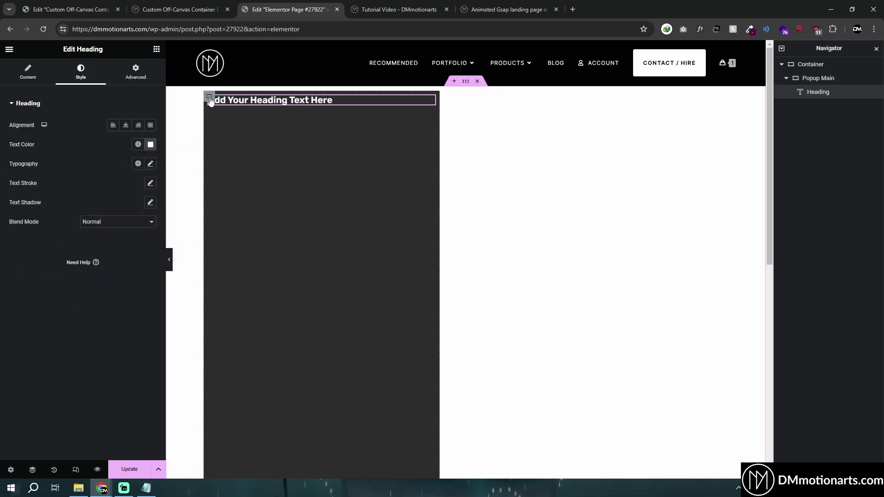
# Center Popup Main's content both ways by setting Justify Content and Align Items to center.
pyautogui.click(209, 96)
pyautogui.click(27, 74)
pyautogui.click(46, 288)
pyautogui.click(126, 309)
# Enlarge the typography size of the heading inside Popup Main.
pyautogui.click(276, 311)
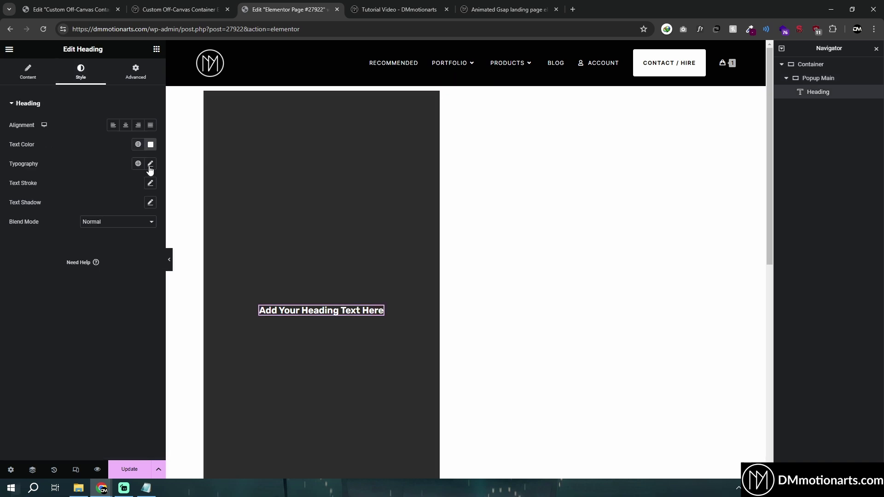
pyautogui.click(150, 168)
pyautogui.moveTo(18, 235); pyautogui.dragTo(40, 248)
# Replace the heading's title with "DMmotionarts OFFCANVAS" and center-align its text.
pyautogui.click(27, 72)
pyautogui.tripleClick(99, 160)
pyautogui.write('DMmotionarts POPUP')
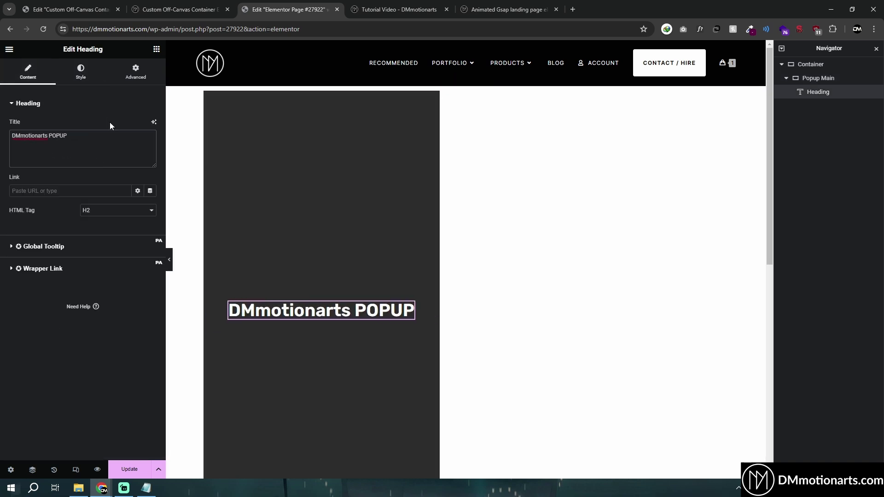
pyautogui.doubleClick(59, 137)
pyautogui.write('OFFCANVAS')
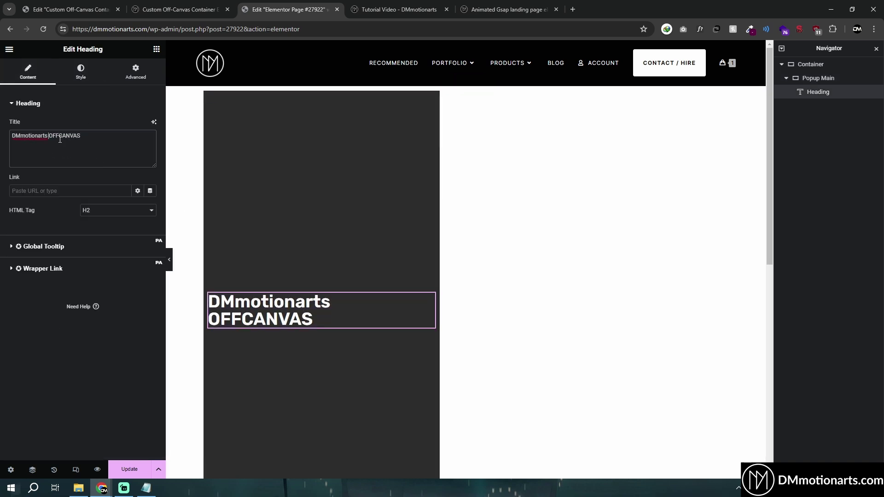
pyautogui.click(81, 74)
pyautogui.scroll(-4, 323, 300)
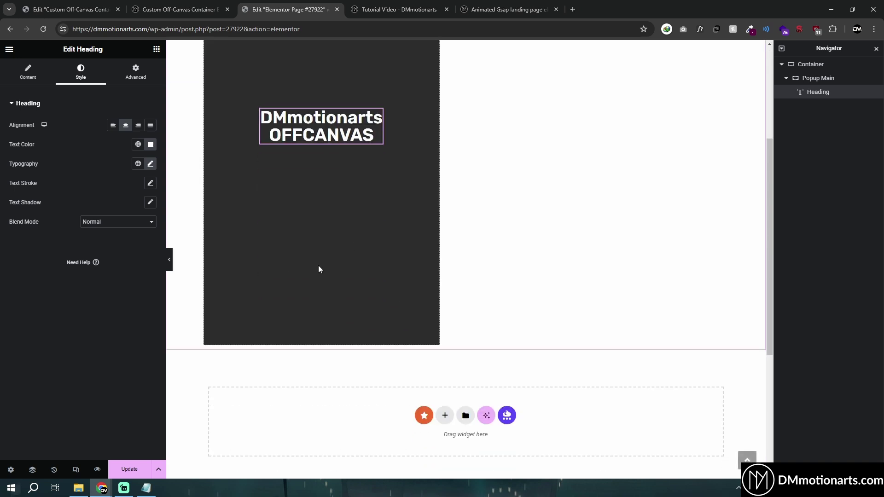
pyautogui.scroll(4, 318, 268)
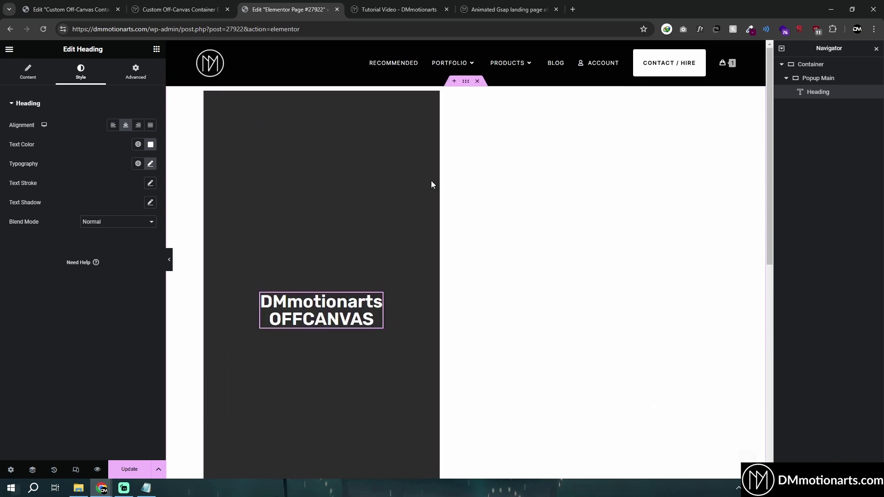
# Copy dm-off-canvas from the Notepad list and assign it as the CSS class of the Popup Main container.
pyautogui.click(209, 108)
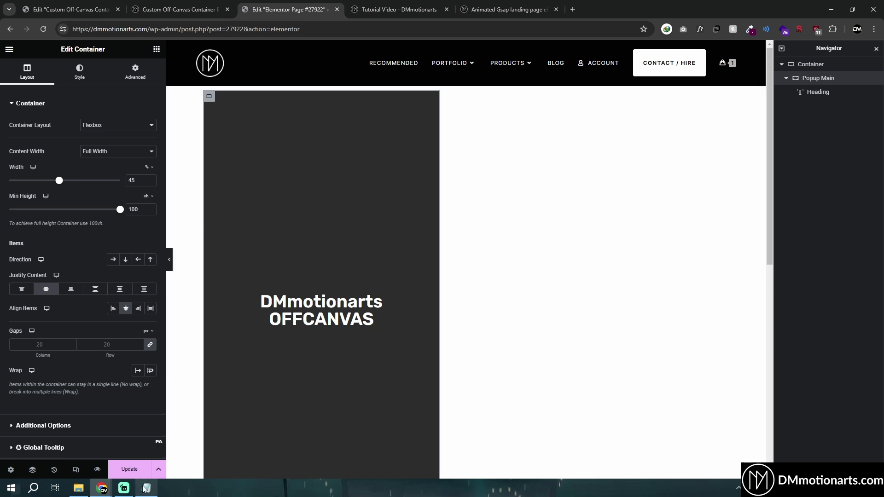
pyautogui.hotkey('alt', 'Tab')
pyautogui.moveTo(310, 175); pyautogui.dragTo(359, 176)
pyautogui.hotkey('ctrl', 'c')
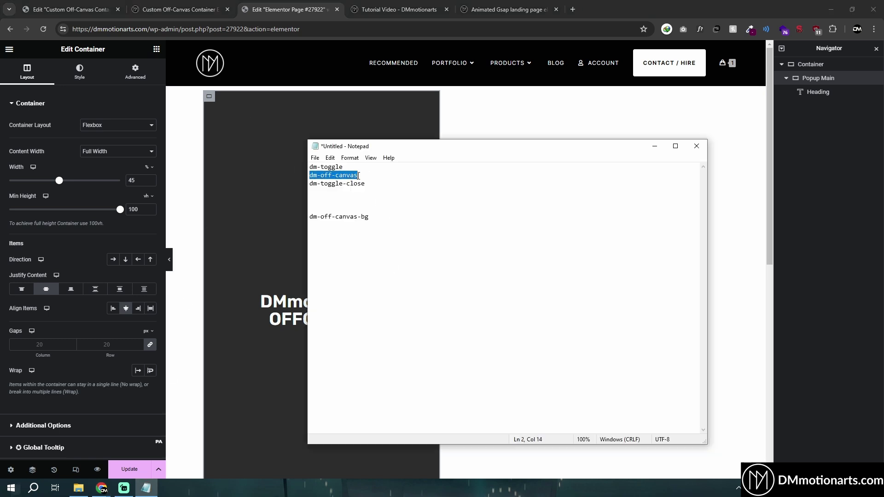
pyautogui.hotkey('alt', 'Tab')
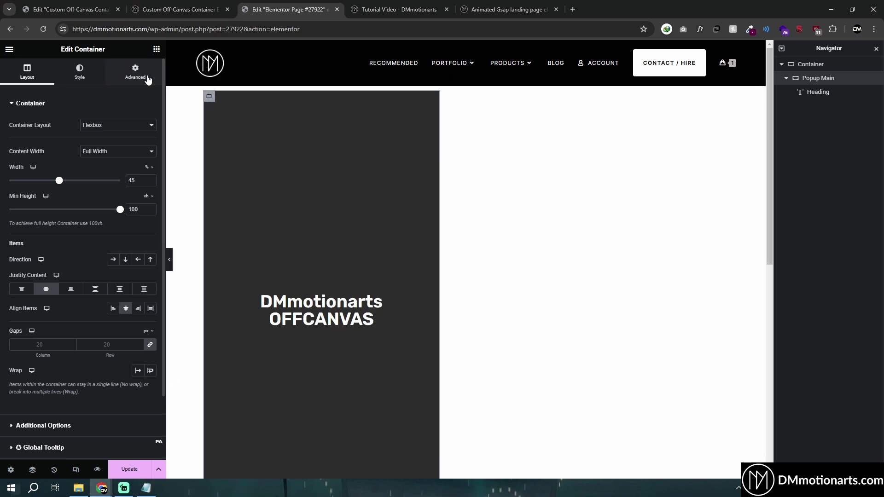
pyautogui.click(135, 72)
pyautogui.click(112, 350)
pyautogui.hotkey('ctrl', 'v')
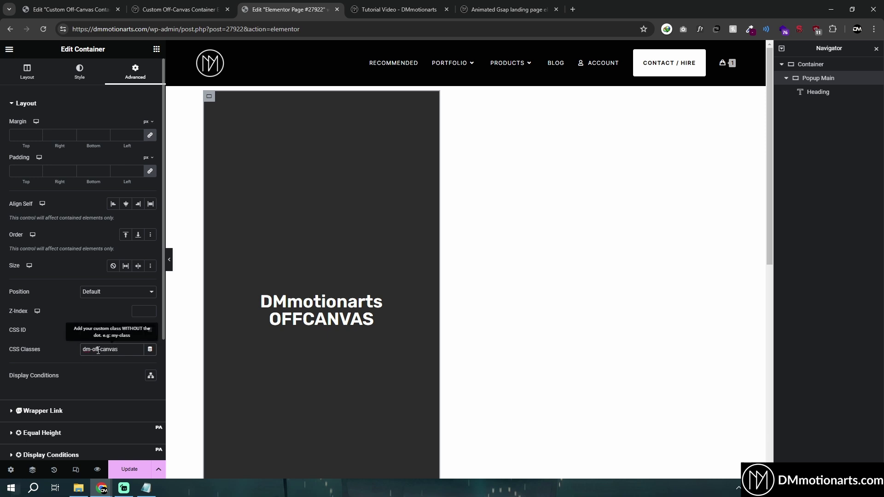
# Add an HTML widget to the outer container, below Popup Main.
pyautogui.click(806, 68)
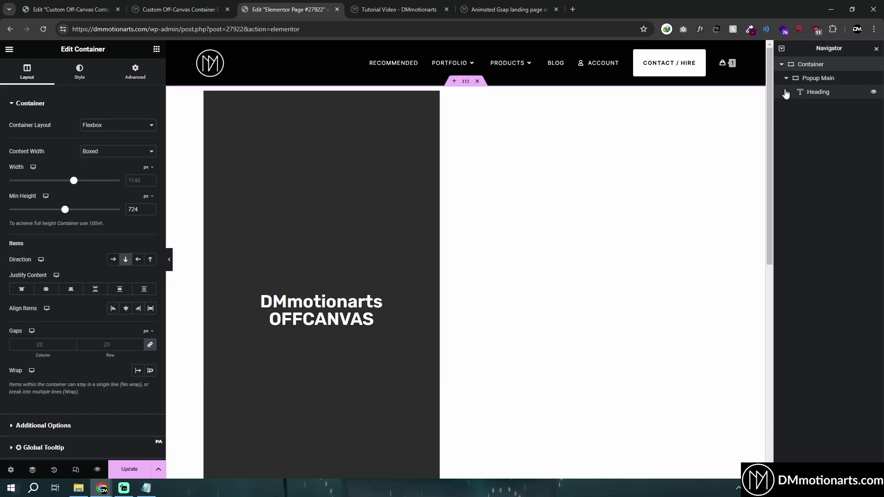
pyautogui.click(786, 78)
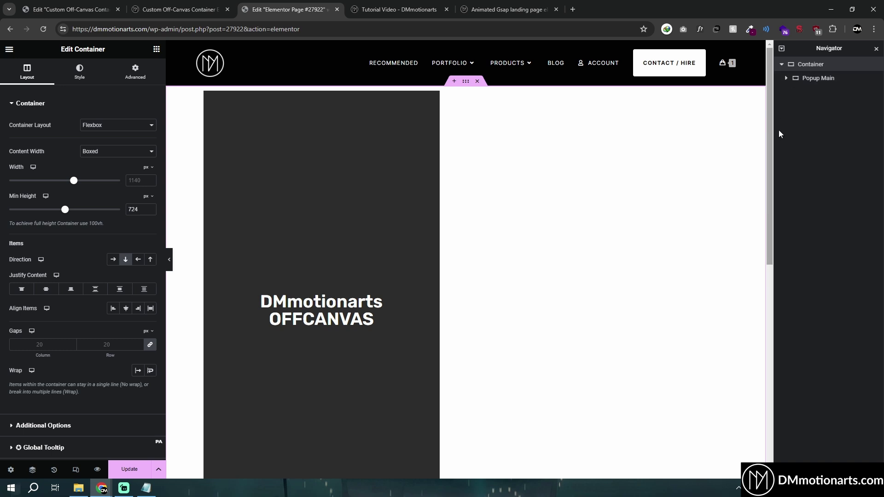
pyautogui.click(156, 49)
pyautogui.write('html')
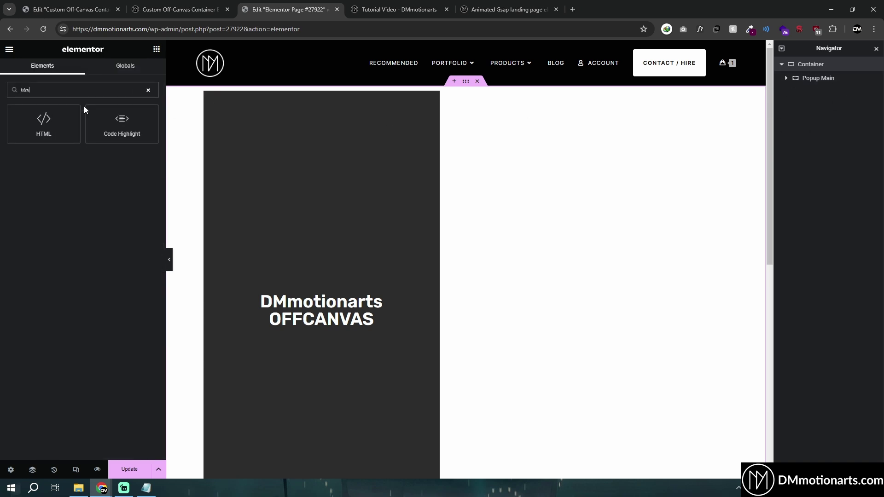
pyautogui.click(42, 122)
pyautogui.scroll(4, 598, 310)
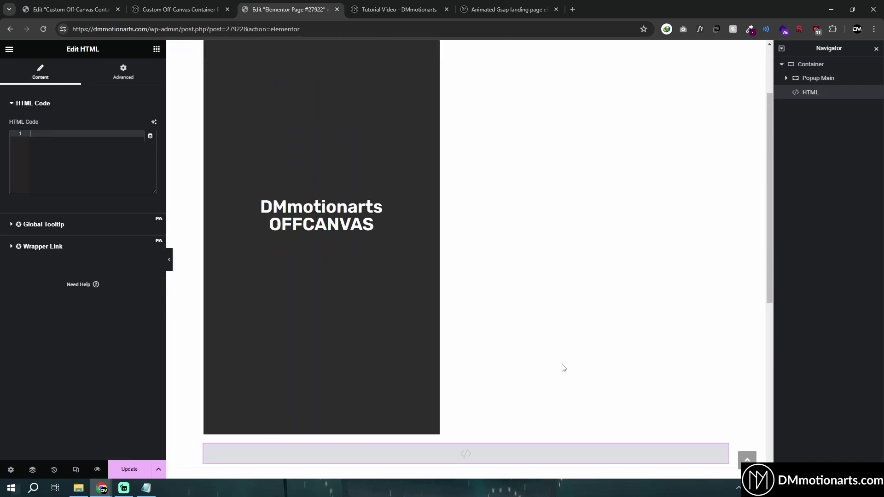
# Review the class names in Notepad and the menu icons in the template preview, then return to the page editor.
pyautogui.click(146, 488)
pyautogui.click(350, 208)
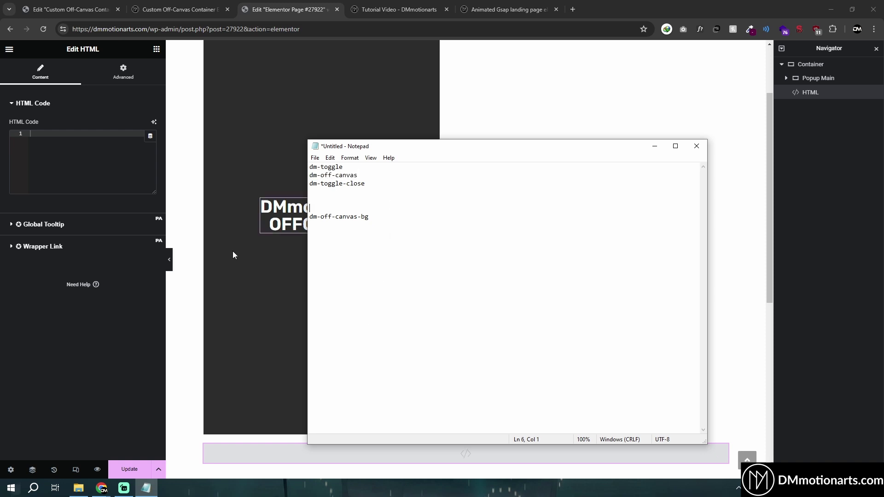
pyautogui.scroll(2, 220, 290)
pyautogui.click(183, 145)
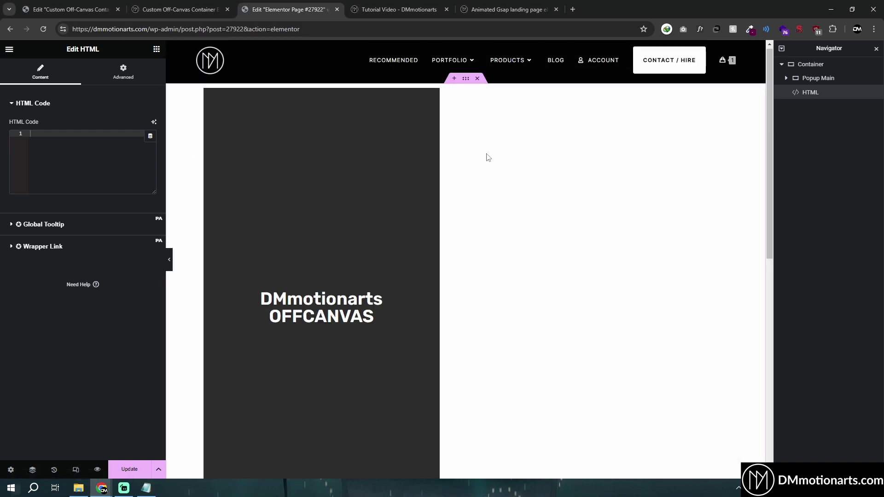
pyautogui.click(174, 9)
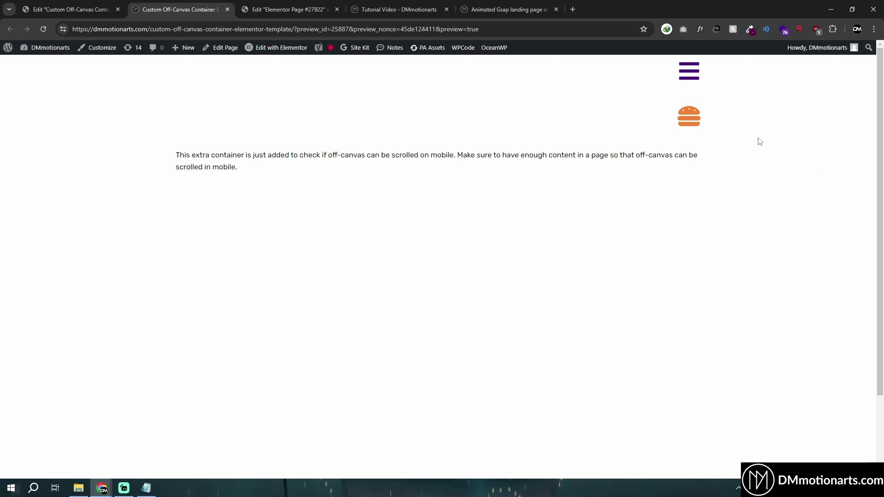
pyautogui.hotkey('ctrl', 'Tab')
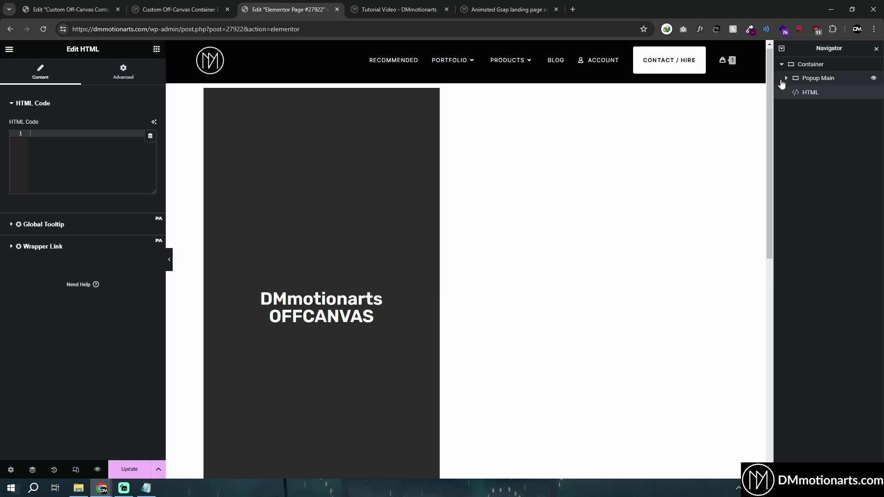
# Add an Icon widget to the outer container and move it above Popup Main.
pyautogui.click(809, 64)
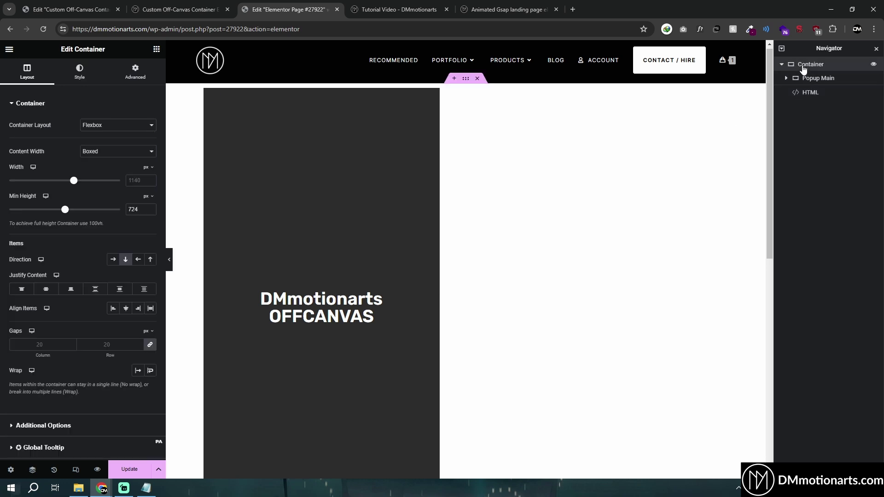
pyautogui.click(156, 50)
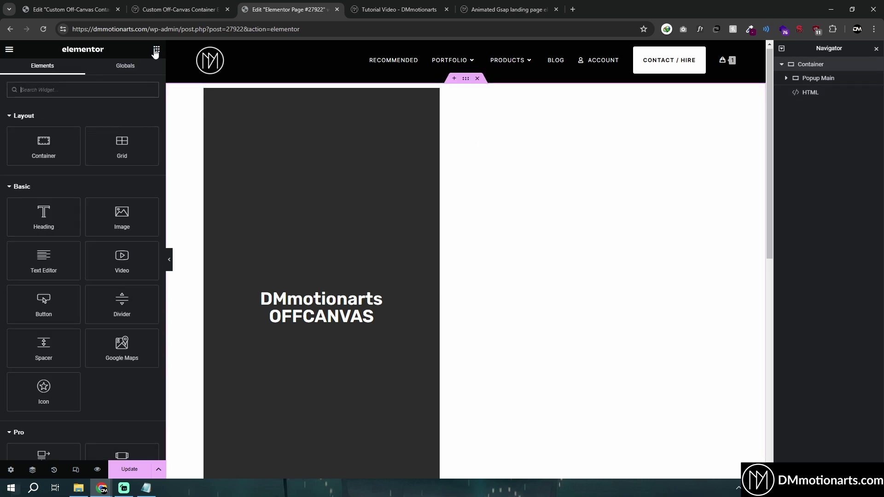
pyautogui.write('icon')
pyautogui.click(46, 127)
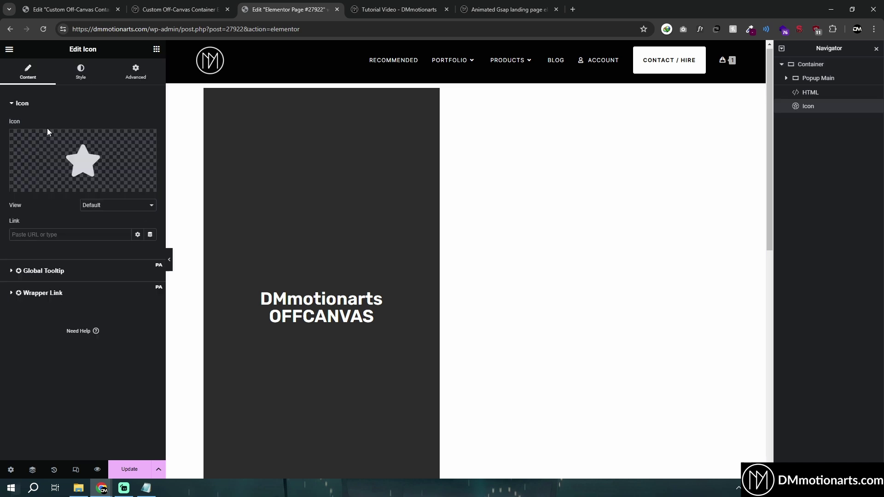
pyautogui.moveTo(808, 106); pyautogui.dragTo(825, 81)
pyautogui.scroll(7, 543, 198)
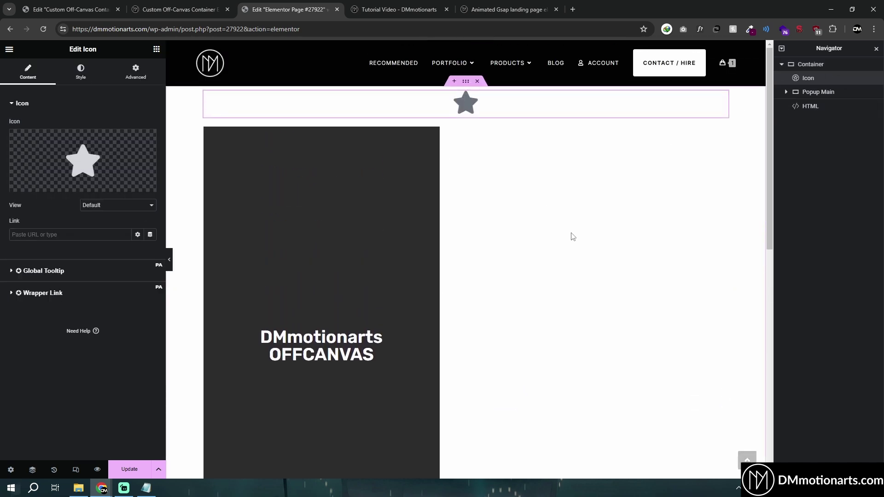
# Replace the star with the three-line bars icon from the icon library, filtering by "bar".
pyautogui.click(69, 153)
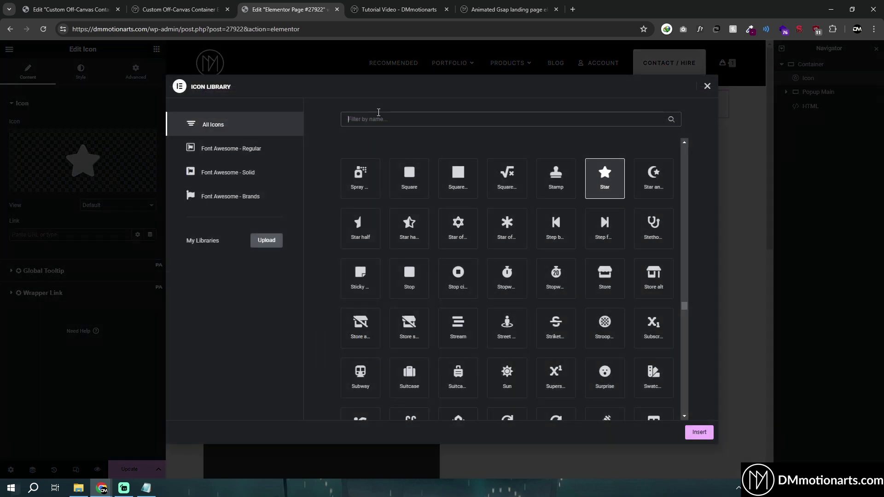
pyautogui.write('bar')
pyautogui.click(365, 173)
pyautogui.click(449, 181)
pyautogui.click(698, 432)
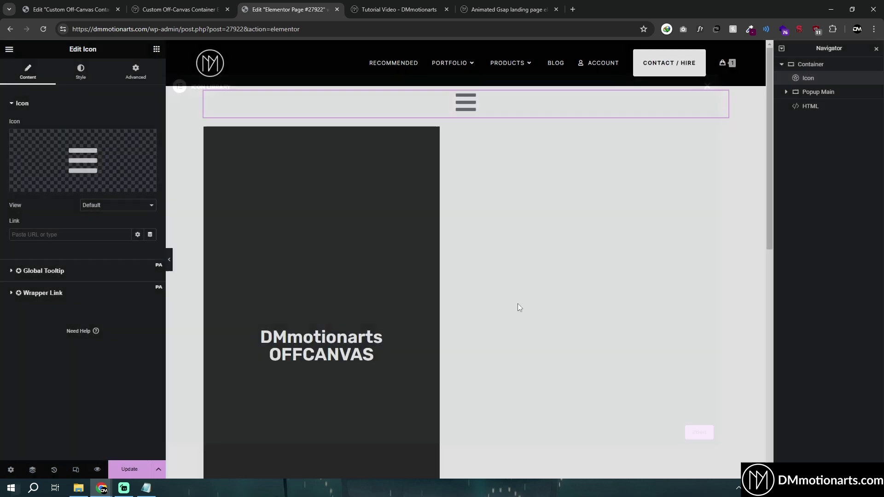
# Set the bars icon's primary color to red.
pyautogui.click(77, 84)
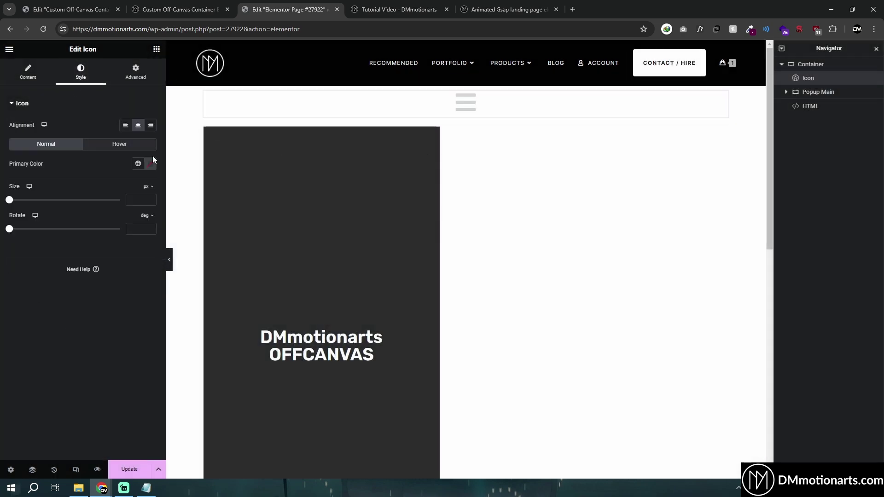
pyautogui.click(150, 164)
pyautogui.moveTo(144, 216); pyautogui.dragTo(209, 193)
pyautogui.click(568, 160)
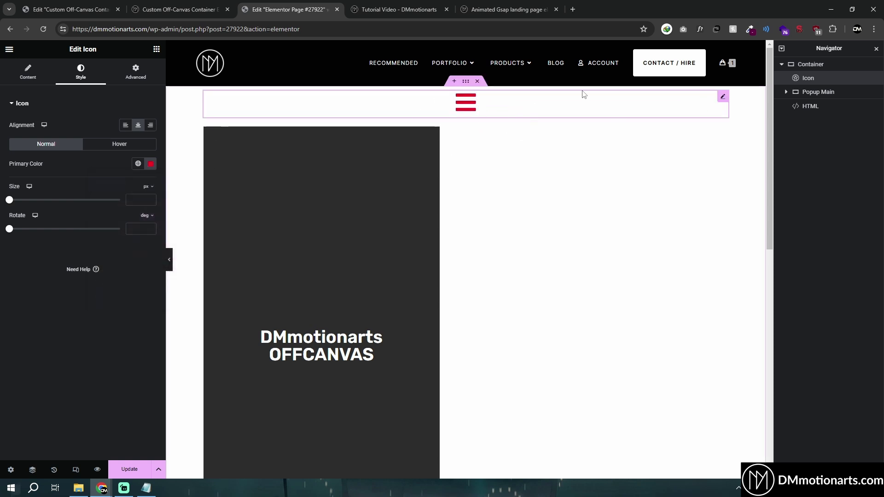
# Copy dm-toggle from the Notepad list and assign it as the CSS class of the bars icon.
pyautogui.click(146, 488)
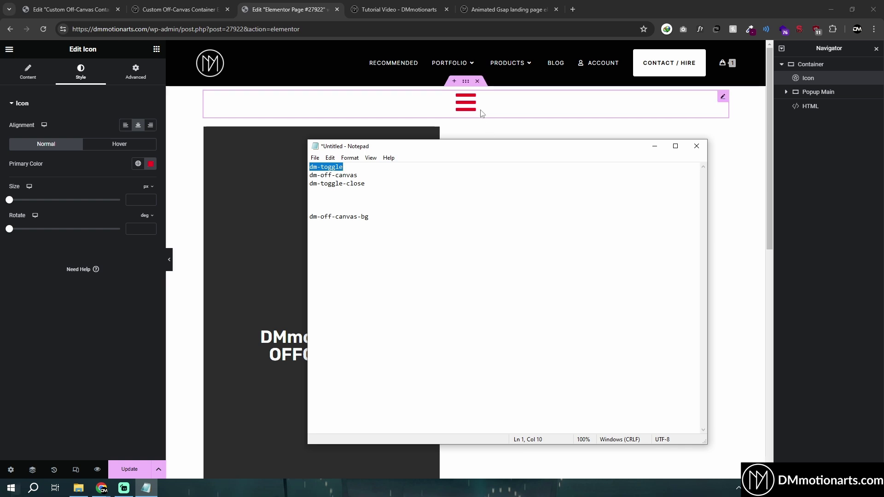
pyautogui.click(258, 184)
pyautogui.click(136, 72)
pyautogui.click(107, 368)
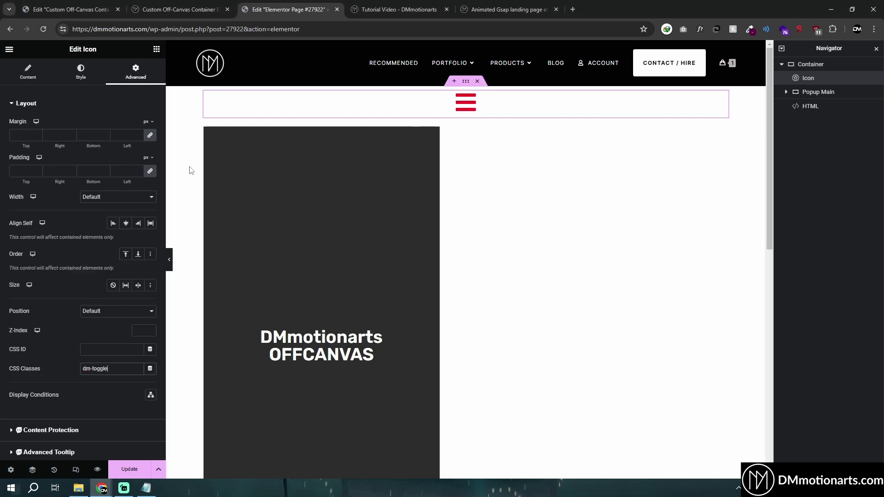
# Copy the red bars icon and paste the duplicate into the Popup Main container.
pyautogui.click(208, 133)
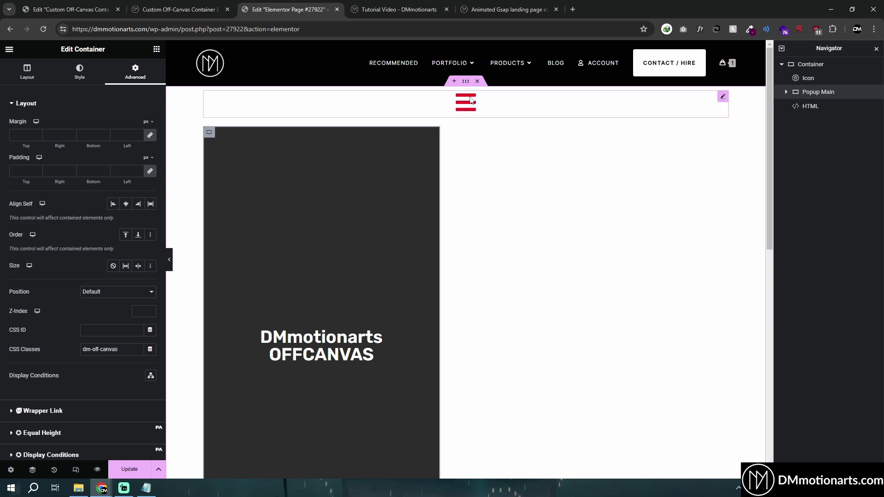
pyautogui.rightClick(468, 97)
pyautogui.click(483, 144)
pyautogui.rightClick(208, 133)
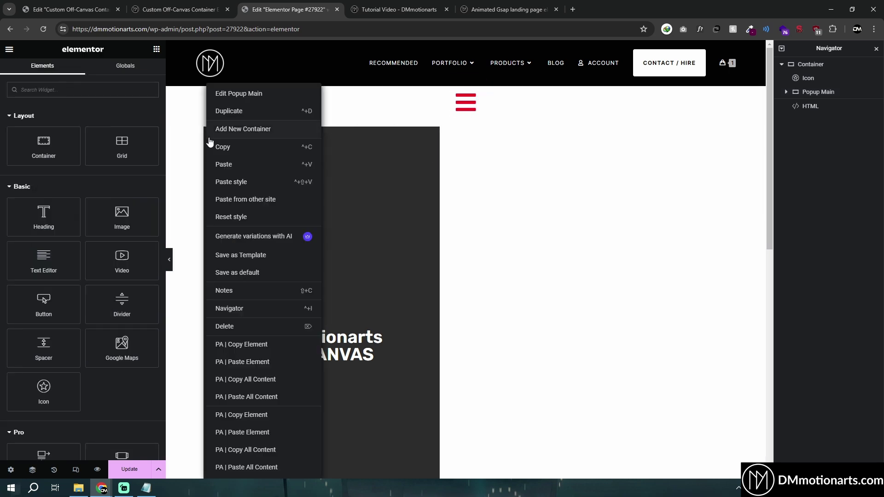
pyautogui.click(225, 164)
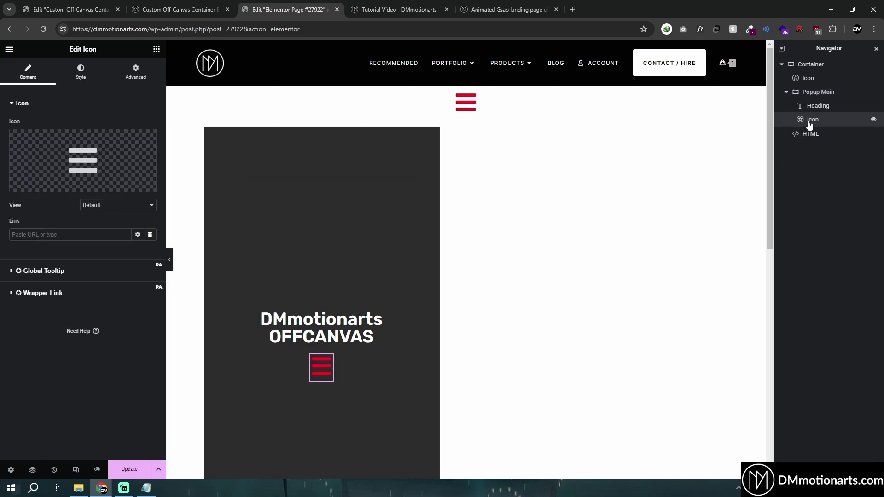
# Replace the duplicated bars icon in the Popup Main container with the Plus icon, filtering the icon library by "plus".
pyautogui.moveTo(810, 120); pyautogui.dragTo(813, 109)
pyautogui.click(101, 158)
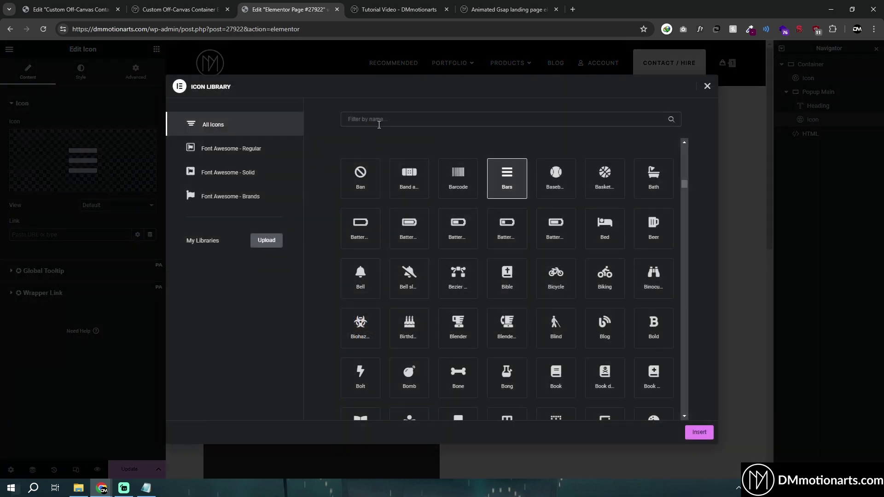
pyautogui.click(379, 119)
pyautogui.write('plus')
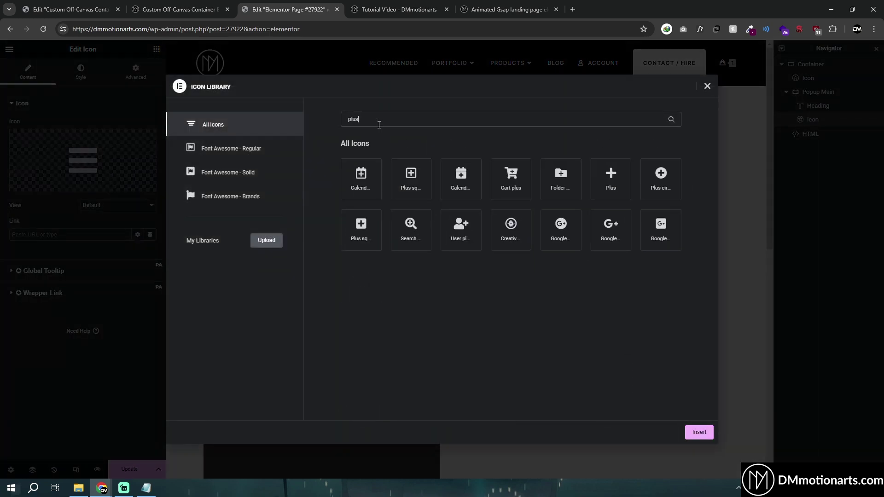
pyautogui.click(599, 176)
pyautogui.click(699, 433)
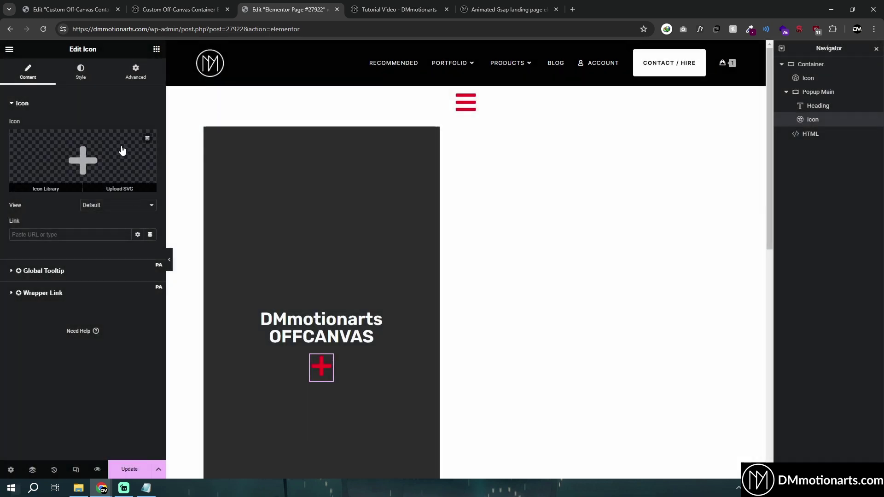
# Rotate the plus icon by 45 degrees with the Transform settings so it forms a close cross.
pyautogui.click(141, 78)
pyautogui.scroll(-5, 49, 302)
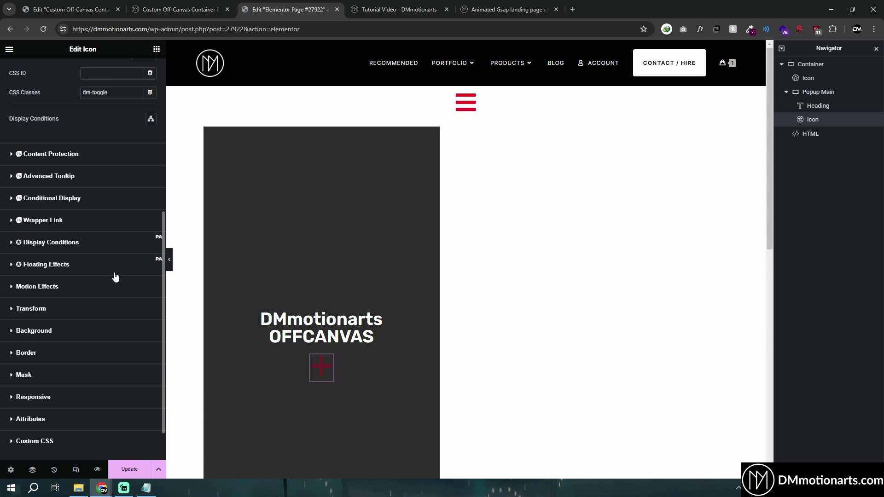
pyautogui.click(117, 309)
pyautogui.scroll(-4, 128, 248)
pyautogui.click(151, 151)
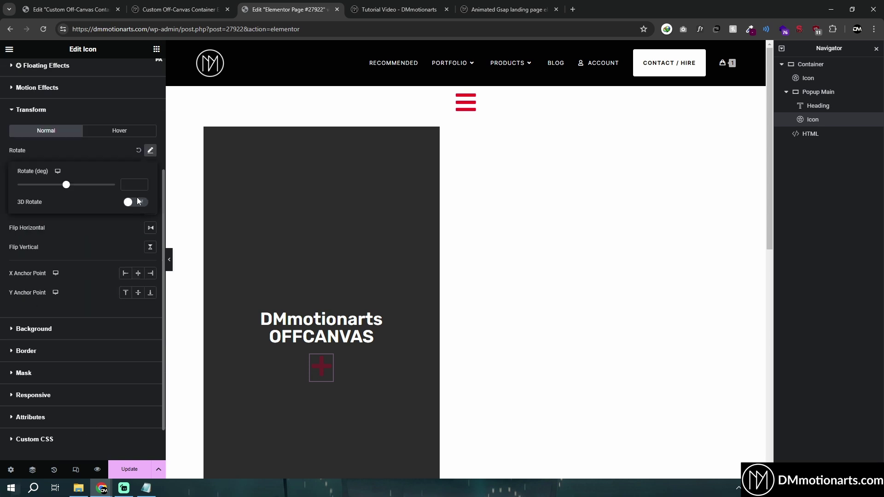
pyautogui.click(130, 185)
pyautogui.write('45')
pyautogui.scroll(4, 110, 129)
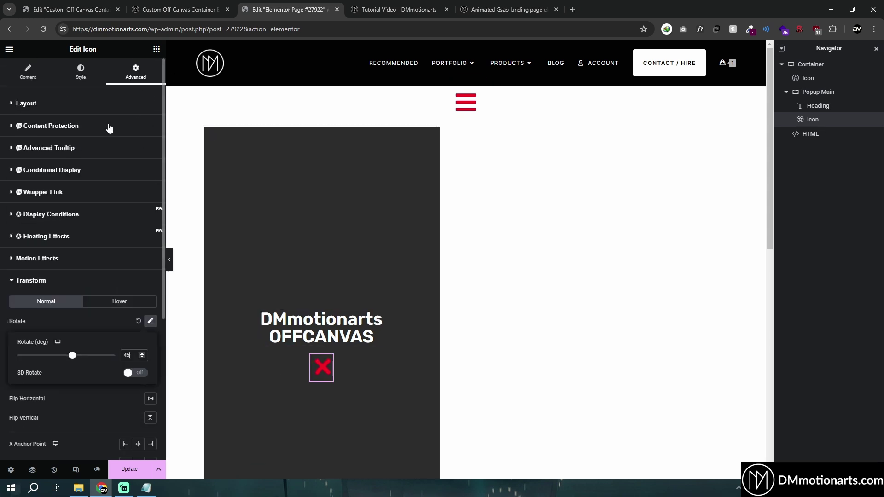
# Copy dm-toggle-close from the Notepad list and replace the close icon's CSS class with it.
pyautogui.click(27, 103)
pyautogui.click(105, 310)
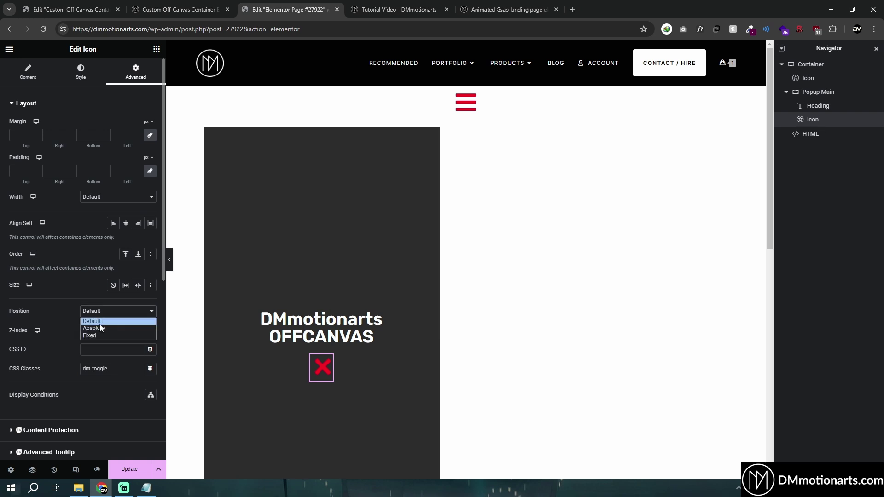
pyautogui.moveTo(109, 369); pyautogui.dragTo(31, 370)
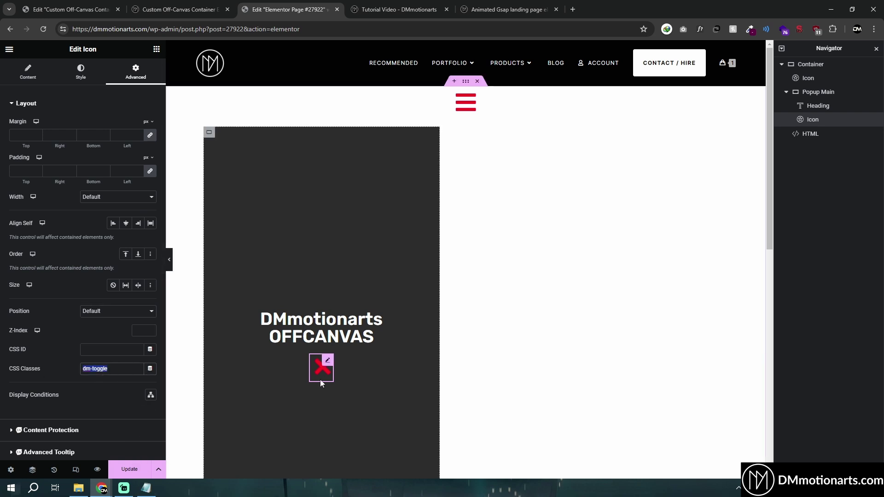
pyautogui.click(146, 488)
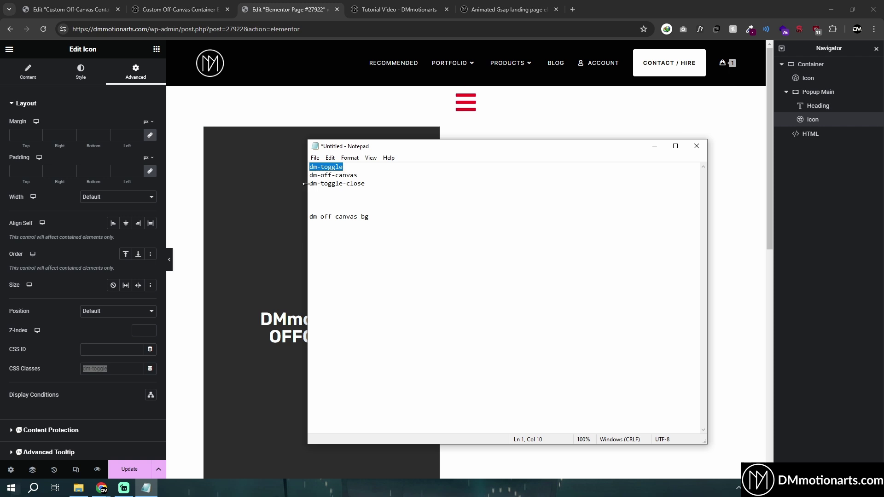
pyautogui.moveTo(310, 184); pyautogui.dragTo(366, 184)
pyautogui.hotkey('ctrl', 'c')
pyautogui.click(115, 368)
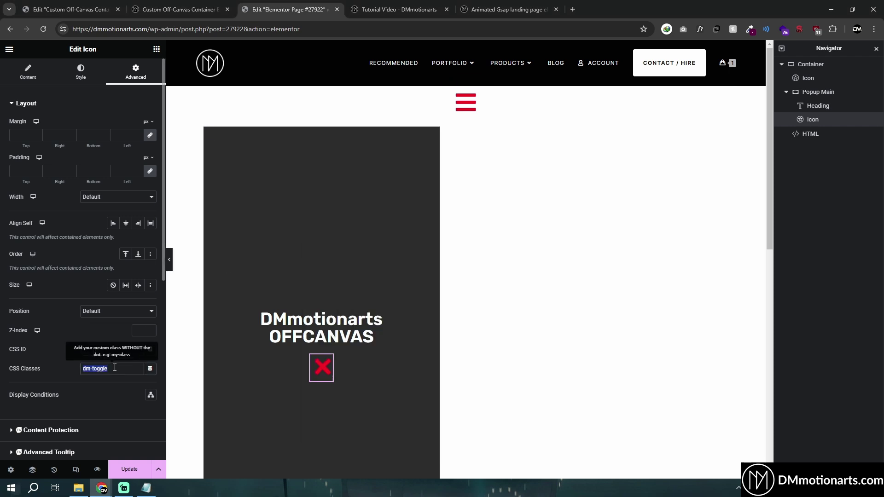
pyautogui.hotkey('ctrl', 'v')
# Set the close icon's position to Absolute with its horizontal orientation on the right.
pyautogui.click(86, 317)
pyautogui.click(90, 327)
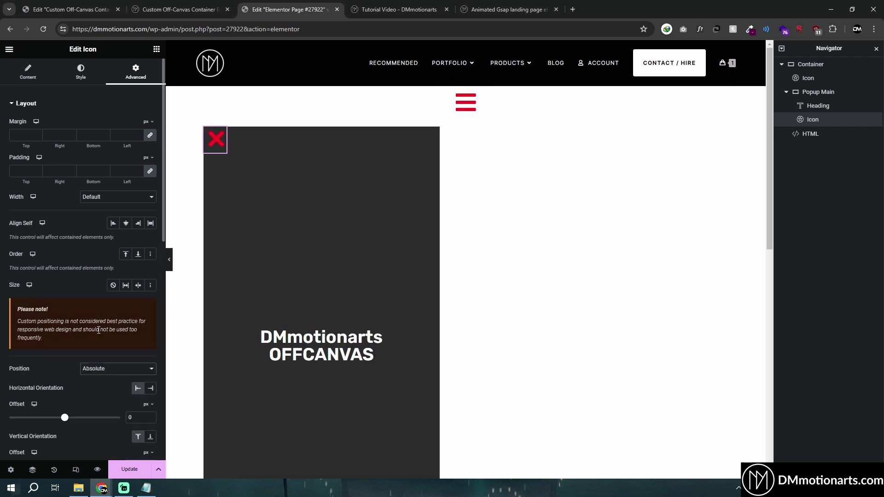
pyautogui.scroll(-2, 72, 283)
pyautogui.click(150, 295)
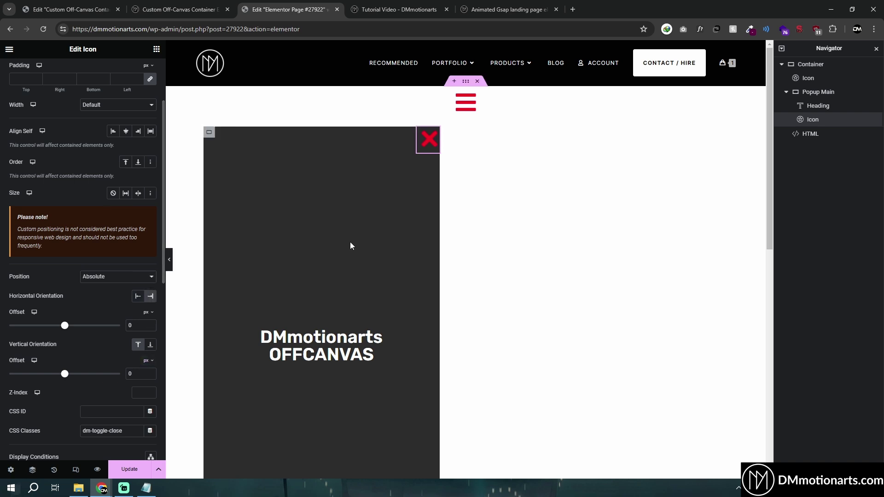
# Try horizontal and vertical offsets of 50 px for the close icon.
pyautogui.doubleClick(133, 325)
pyautogui.write('50')
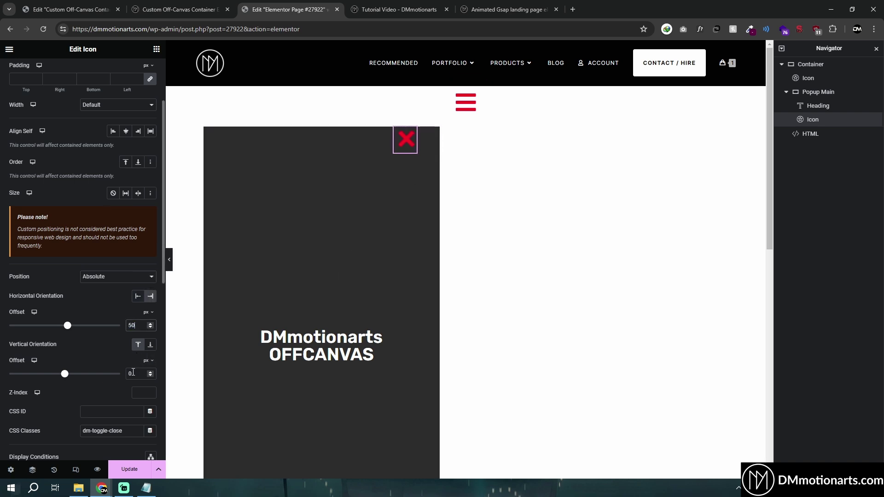
pyautogui.moveTo(134, 374); pyautogui.dragTo(121, 372)
pyautogui.write('50')
# Set both the horizontal and vertical offsets of the close icon to 20 px.
pyautogui.click(134, 325)
pyautogui.press('BackSpace')
pyautogui.press('BackSpace')
pyautogui.write('20')
pyautogui.click(133, 374)
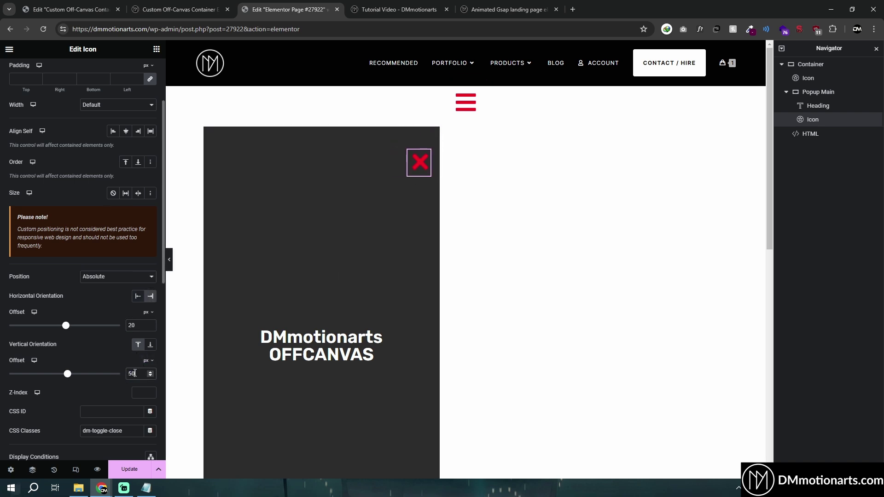
pyautogui.press('BackSpace')
pyautogui.press('BackSpace')
pyautogui.write('20')
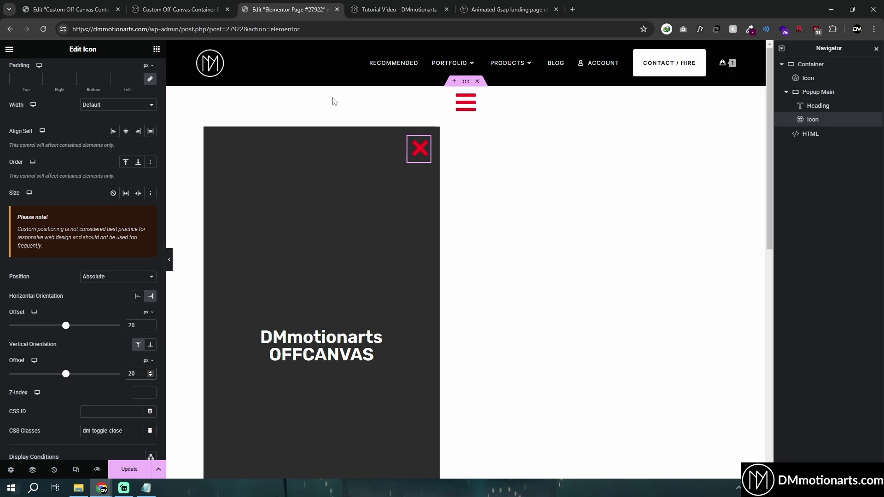
# Check the popup layout in the tablet and mobile previews, and return to the desktop view.
pyautogui.click(76, 469)
pyautogui.click(429, 49)
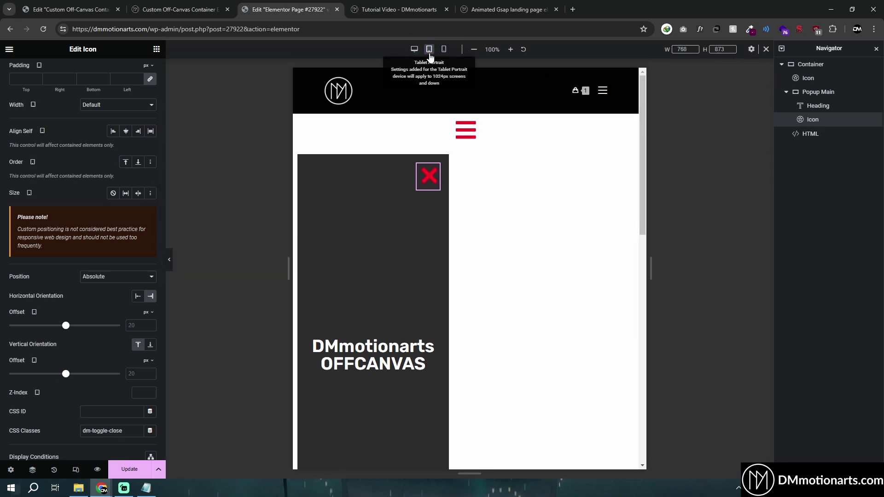
pyautogui.click(444, 49)
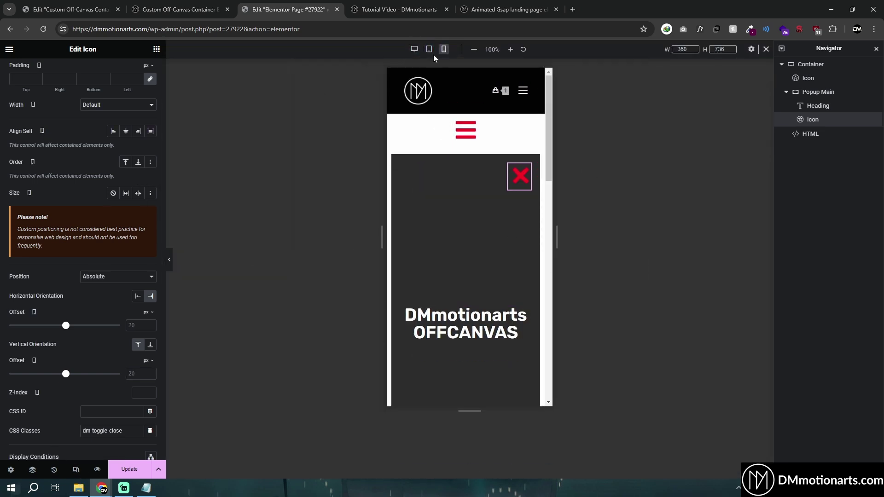
pyautogui.click(414, 49)
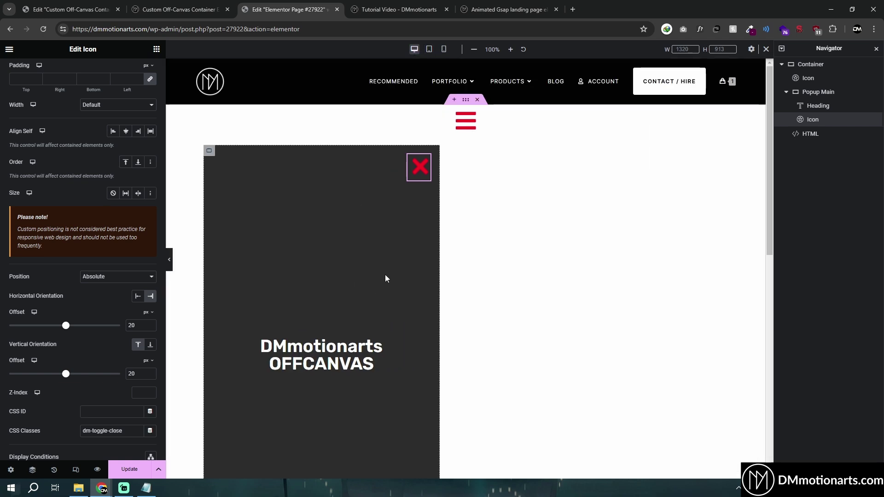
pyautogui.scroll(-2, 369, 285)
pyautogui.scroll(2, 378, 237)
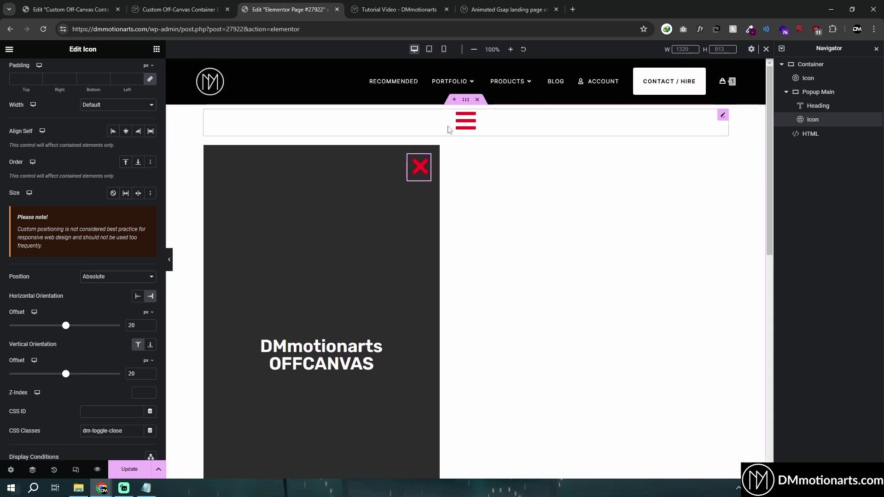
# Review the toggle, off-canvas and close class names in the Notepad list.
pyautogui.click(146, 487)
pyautogui.moveTo(381, 190); pyautogui.dragTo(310, 162)
pyautogui.hotkey('alt', 'Tab')
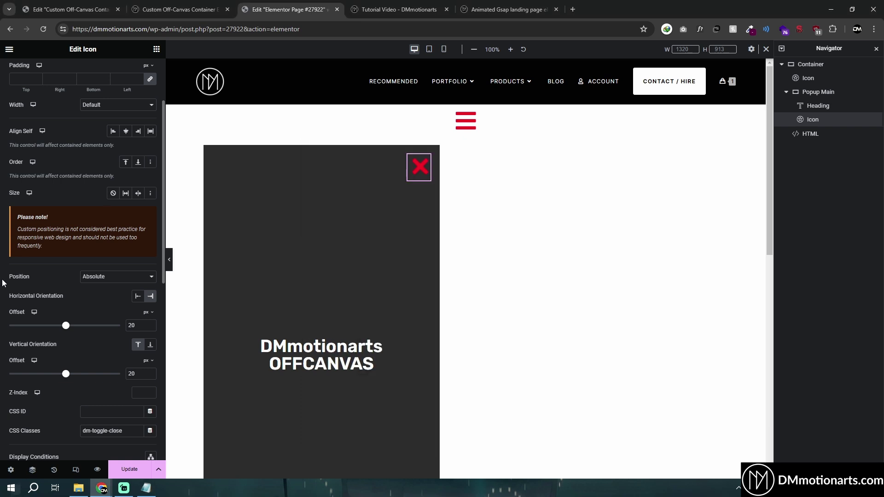
# Copy all the code from the finished page's Off-Canvas Code widget into the empty HTML widget and test the popup in the page preview.
pyautogui.click(811, 134)
pyautogui.scroll(-2, 466, 339)
pyautogui.scroll(3, 458, 341)
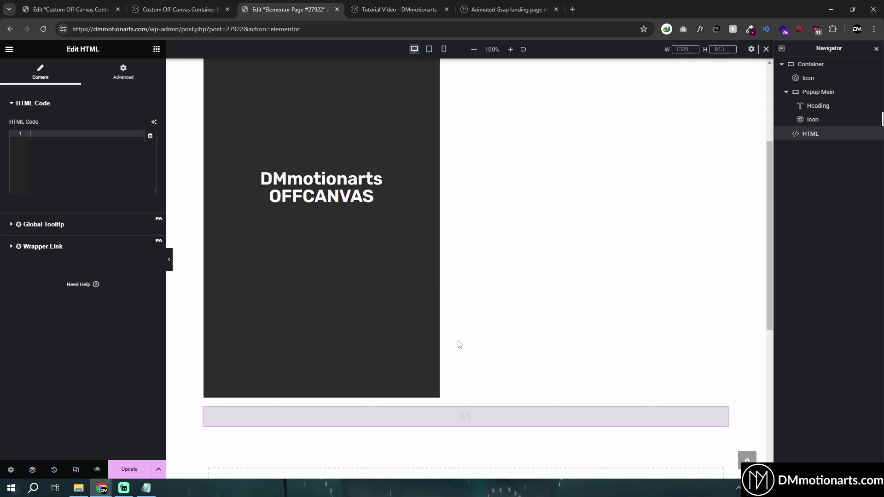
pyautogui.click(77, 6)
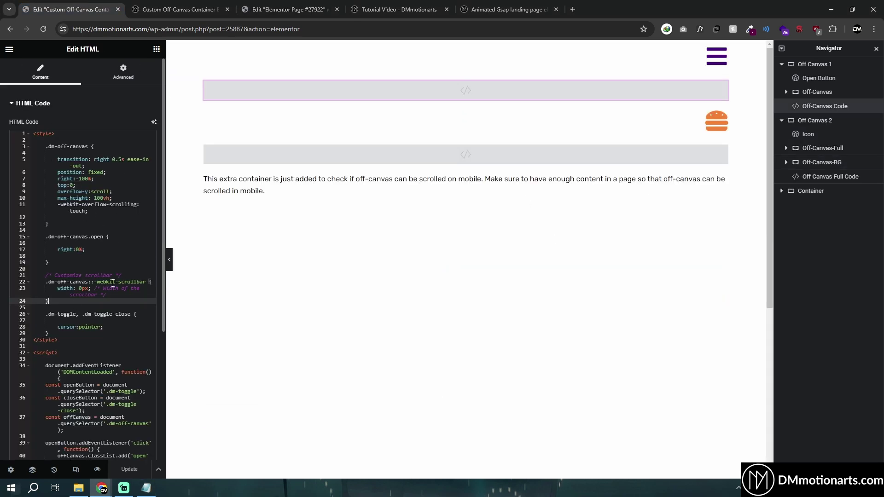
pyautogui.hotkey('ctrl', 'a')
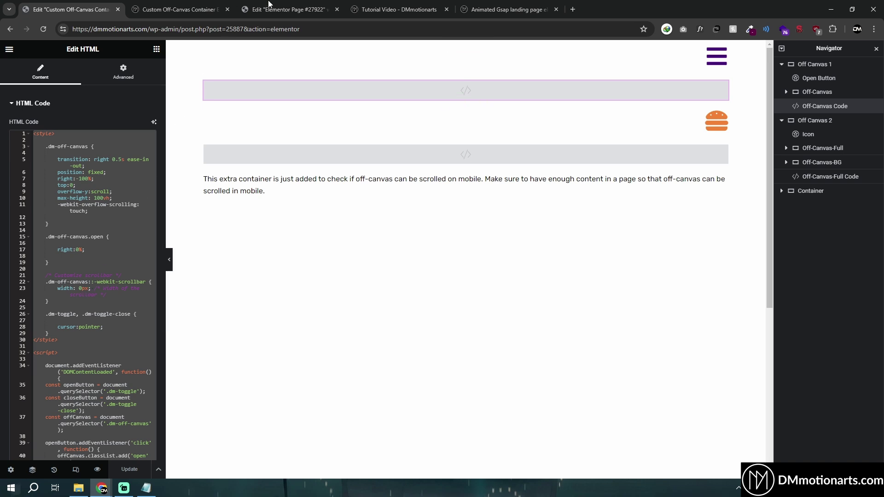
pyautogui.click(282, 6)
pyautogui.hotkey('ctrl', 'v')
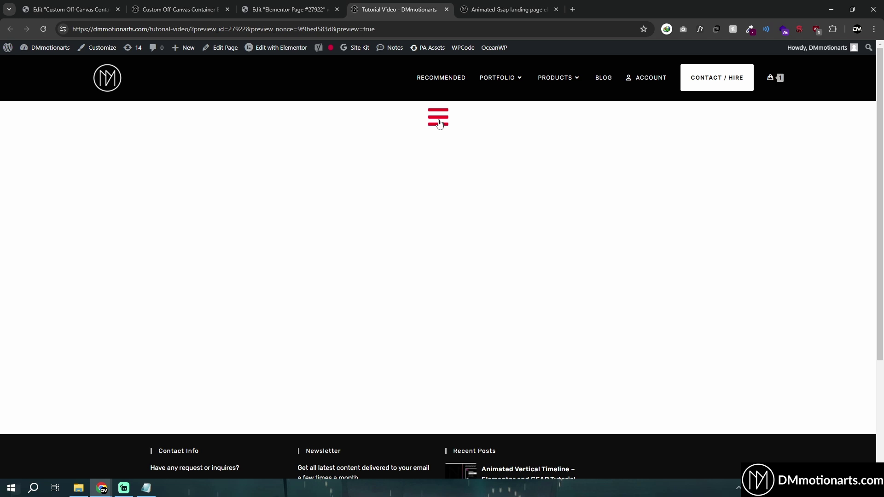
pyautogui.click(439, 118)
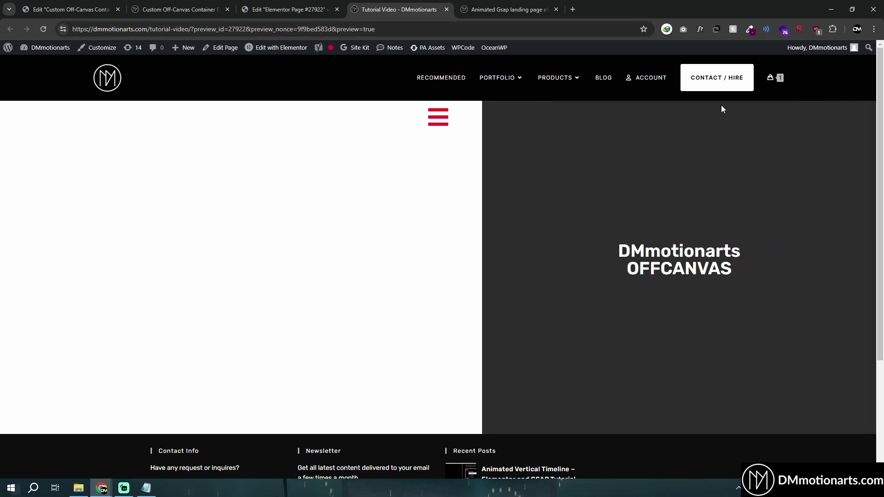
# Set the Popup Main container's z-index to 9999 and preview the changes.
pyautogui.hotkey('ctrl', 'shift', 'Tab')
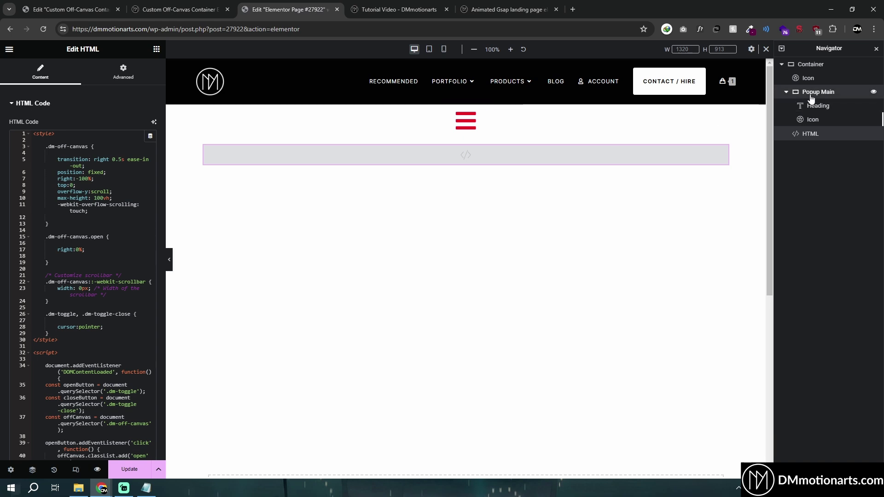
pyautogui.click(815, 93)
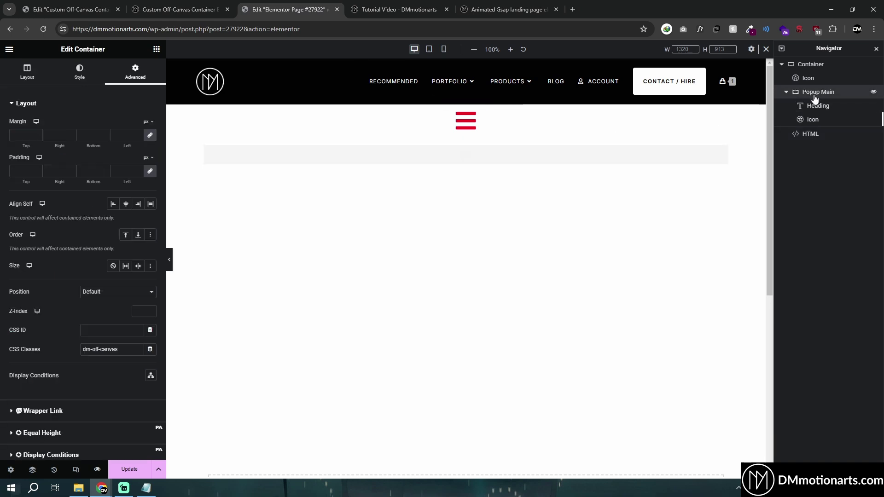
pyautogui.click(137, 312)
pyautogui.write('9999')
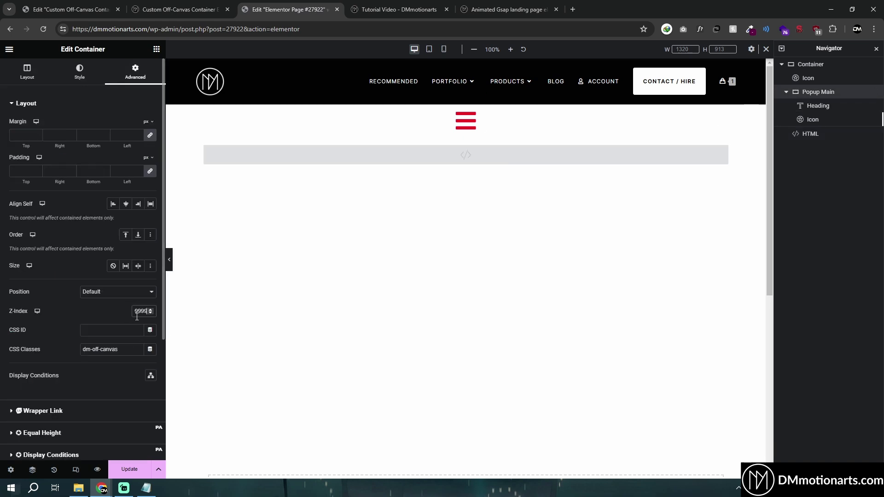
pyautogui.click(97, 469)
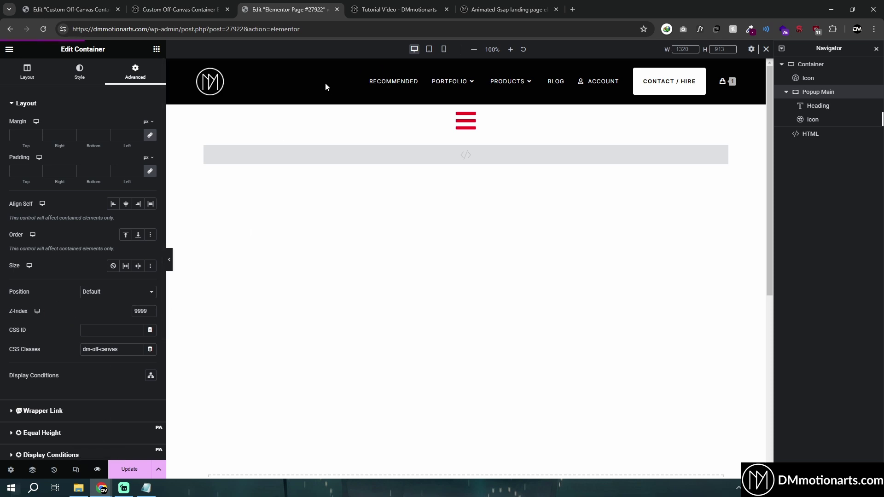
# Test opening and closing the off-canvas popup twice in the page preview, using the bars and close icons.
pyautogui.hotkey('ctrl', 'Tab')
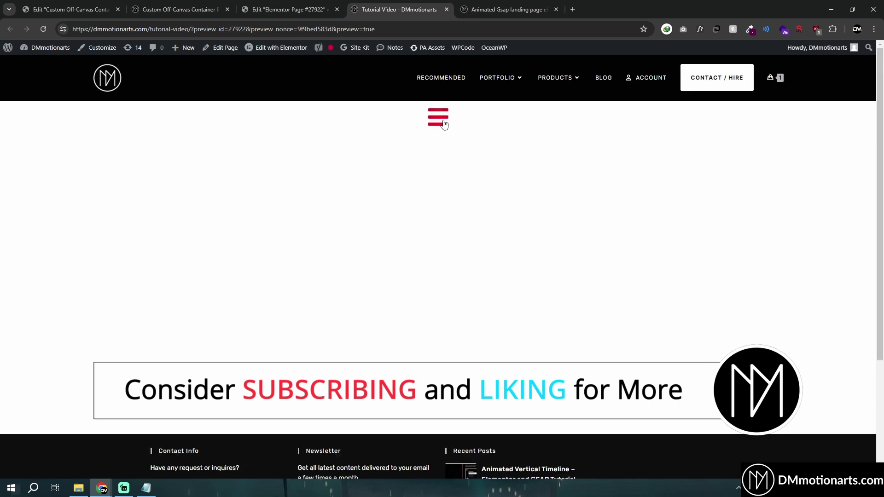
pyautogui.click(443, 124)
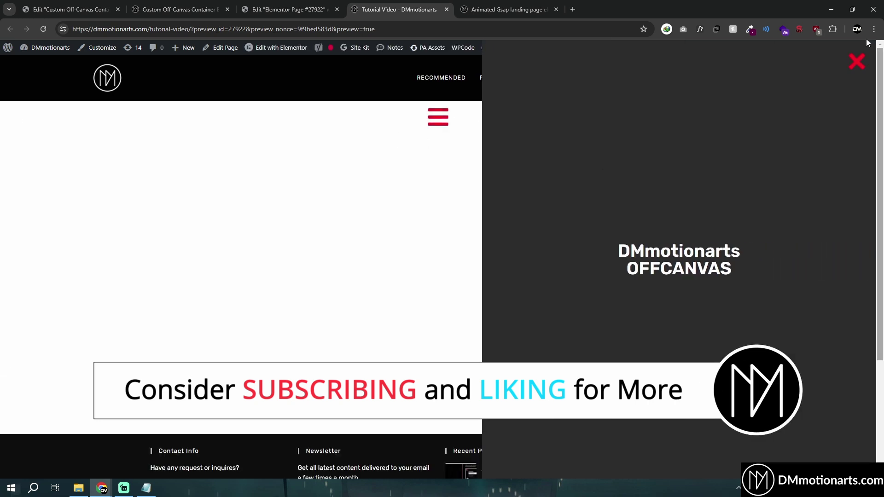
pyautogui.click(856, 64)
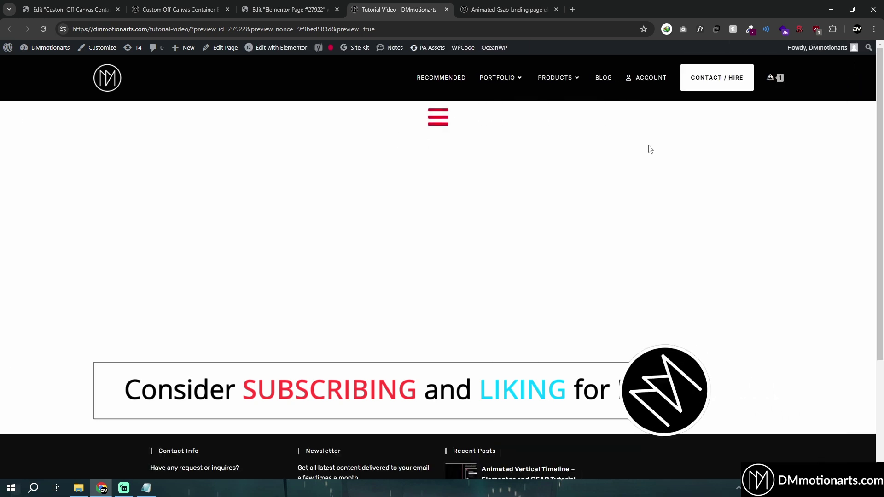
pyautogui.click(432, 121)
pyautogui.click(855, 65)
# In the HTML widget's code, change the .dm-off-canvas right offset to -00% to bring the popup into view in the editor.
pyautogui.click(291, 7)
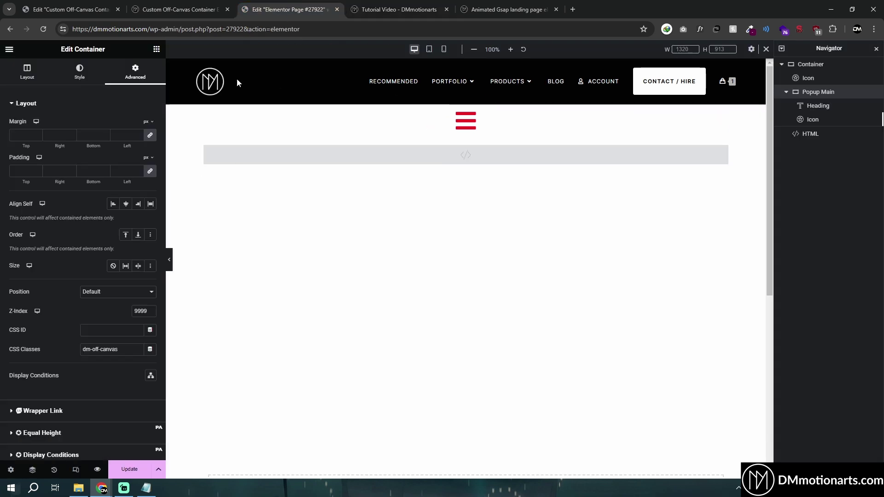
pyautogui.click(435, 157)
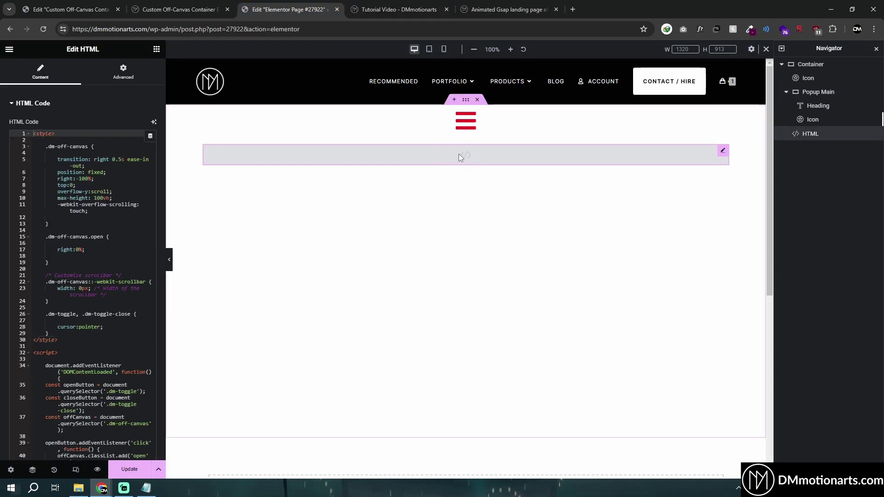
pyautogui.click(58, 180)
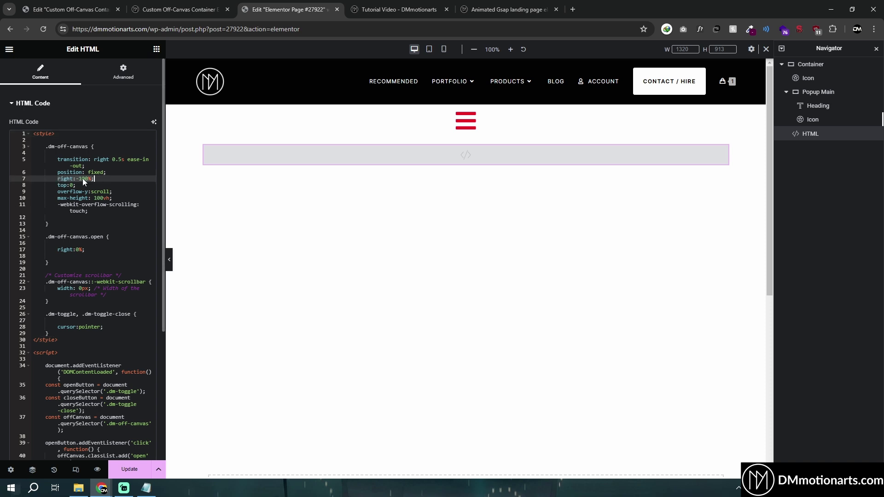
pyautogui.press('BackSpace')
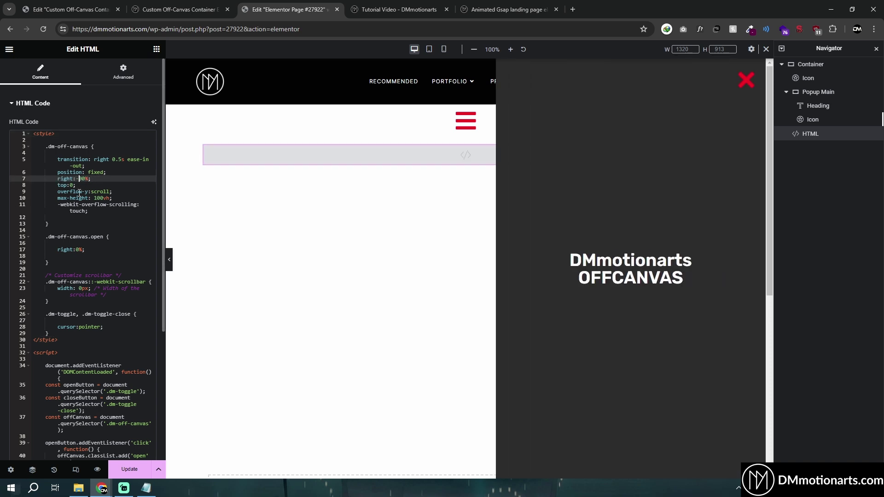
pyautogui.click(169, 260)
pyautogui.click(2, 260)
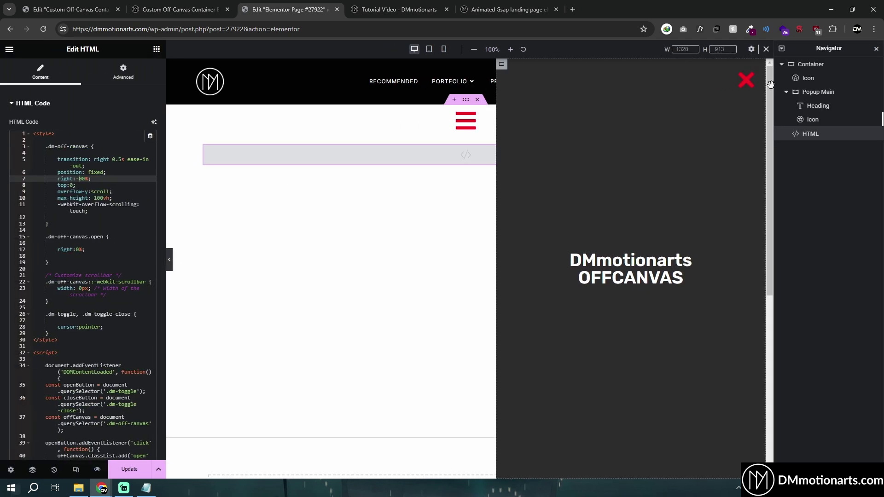
# Set the Popup Main container's desktop width to 30%.
pyautogui.click(818, 92)
pyautogui.click(45, 74)
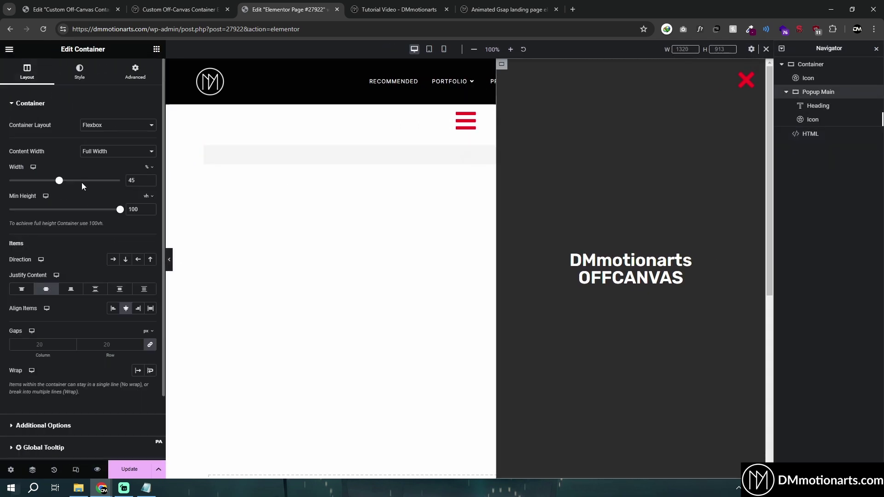
pyautogui.moveTo(59, 181); pyautogui.dragTo(42, 181)
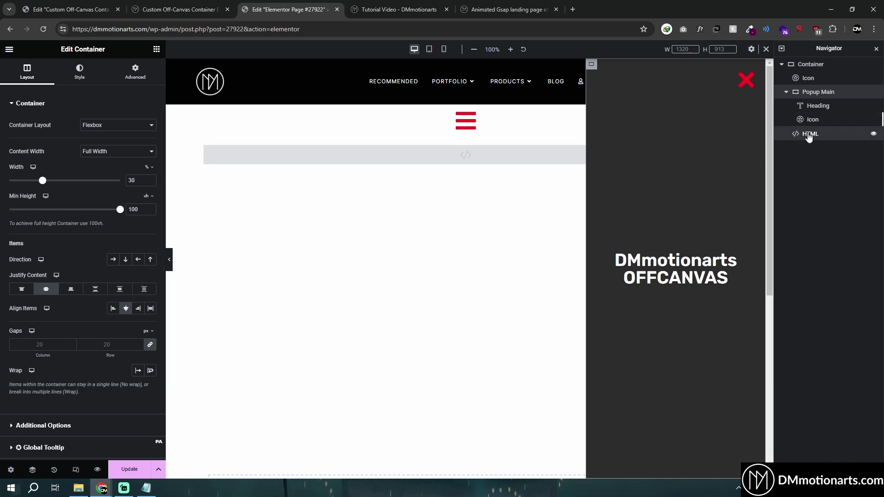
# Set the Popup Main container's width to 50% for tablet and check its mobile layout.
pyautogui.click(808, 135)
pyautogui.click(64, 180)
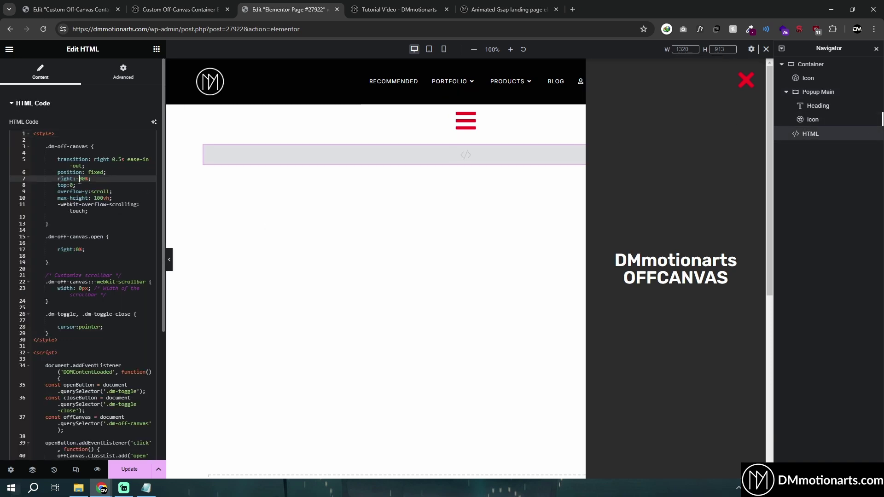
pyautogui.click(429, 49)
pyautogui.click(815, 92)
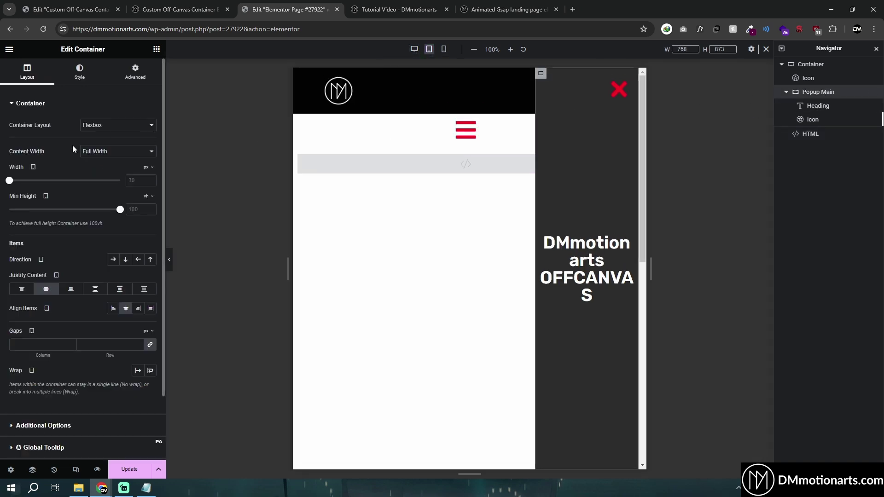
pyautogui.click(149, 182)
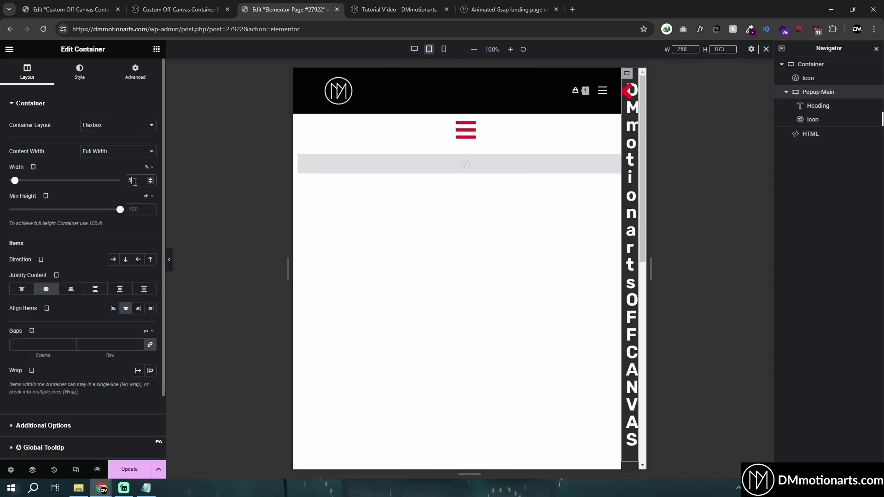
pyautogui.click(444, 49)
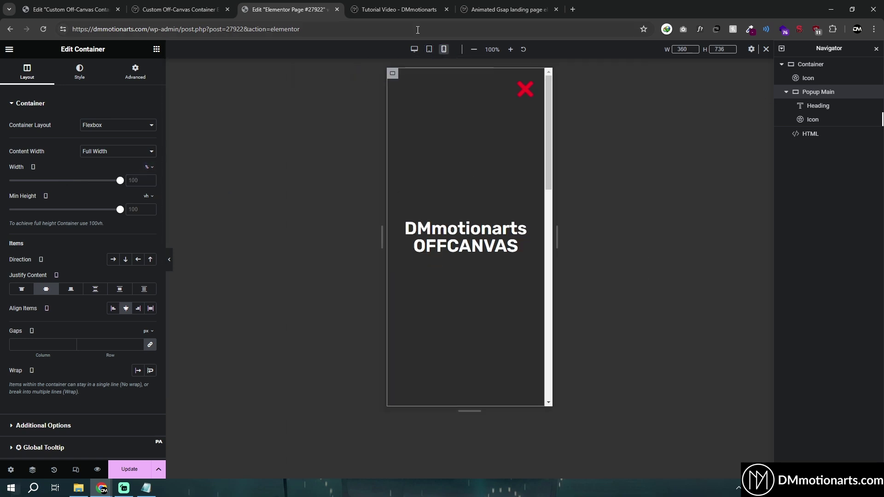
# Restore the .dm-off-canvas right offset to -100% in desktop view, save, and test opening and closing the popup in the reloaded preview.
pyautogui.click(414, 49)
pyautogui.click(816, 139)
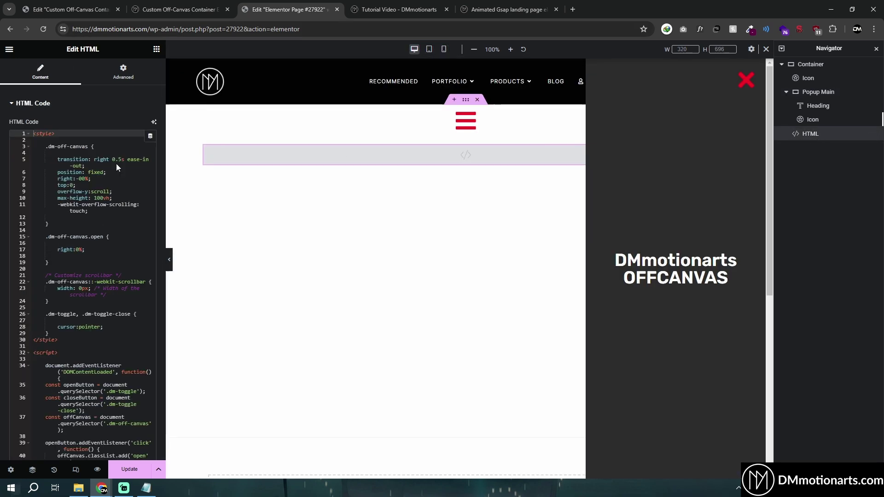
pyautogui.click(79, 179)
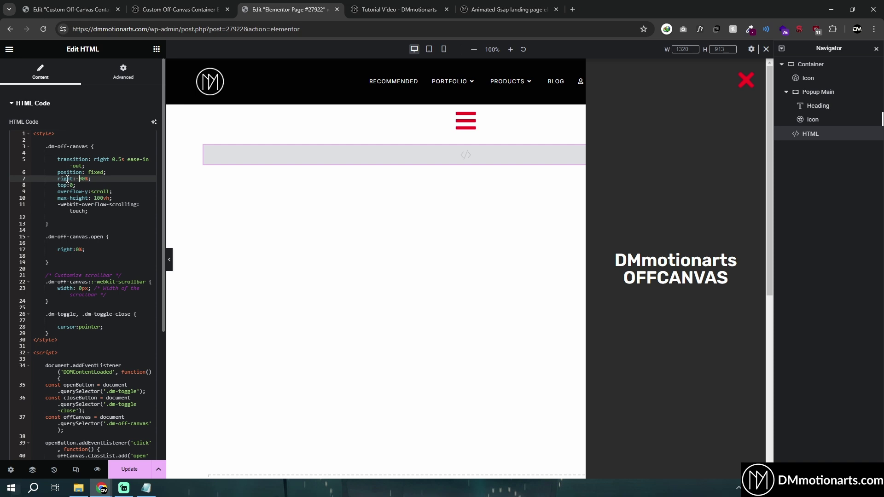
pyautogui.write('1')
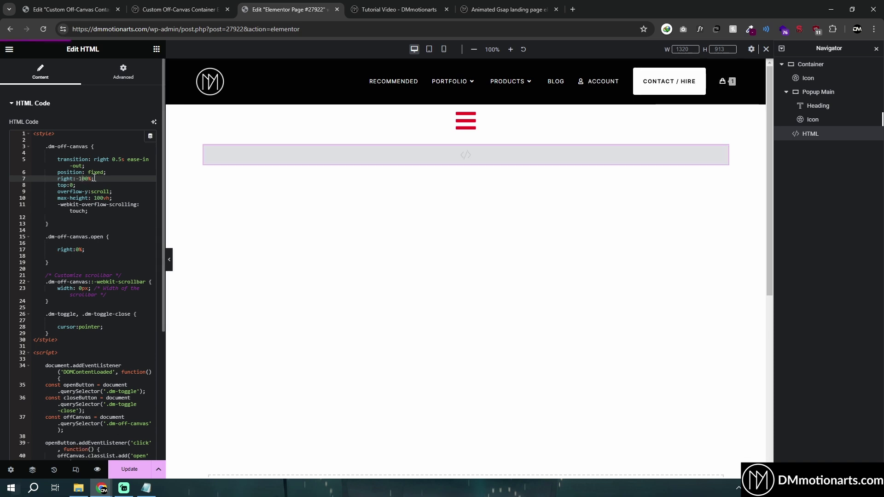
pyautogui.hotkey('ctrl', 'Tab')
pyautogui.hotkey('ctrl', 'r')
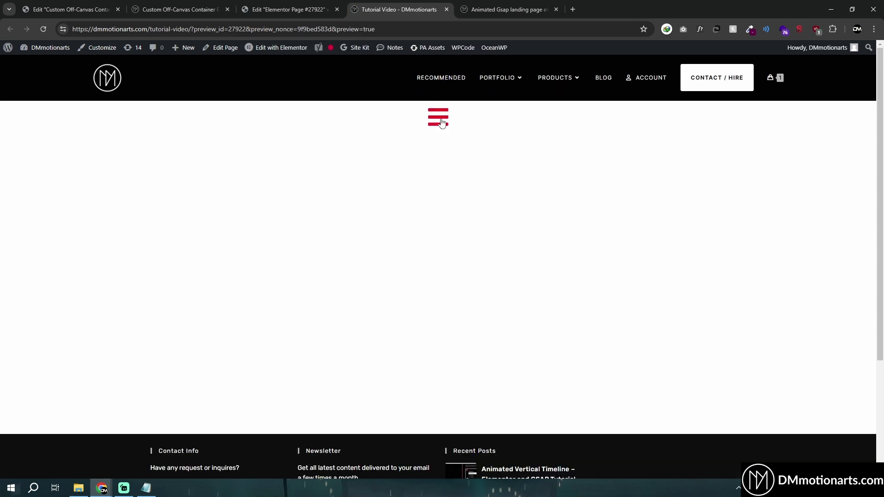
pyautogui.click(438, 117)
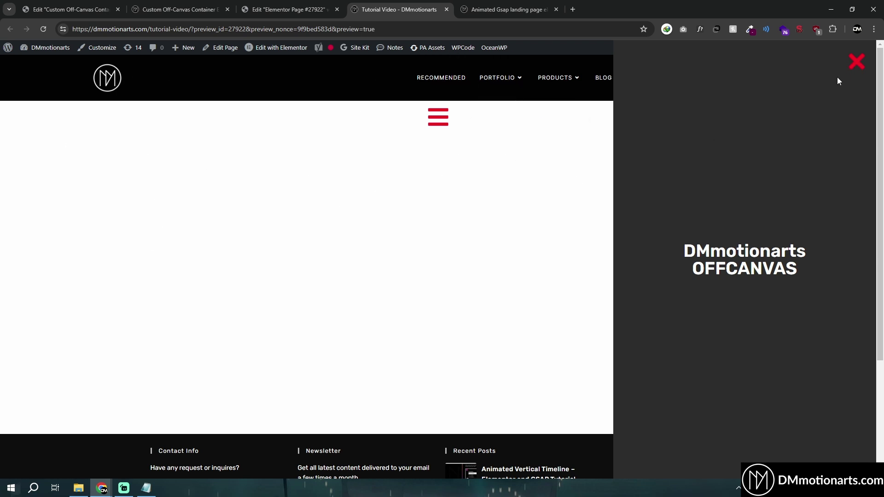
pyautogui.click(857, 63)
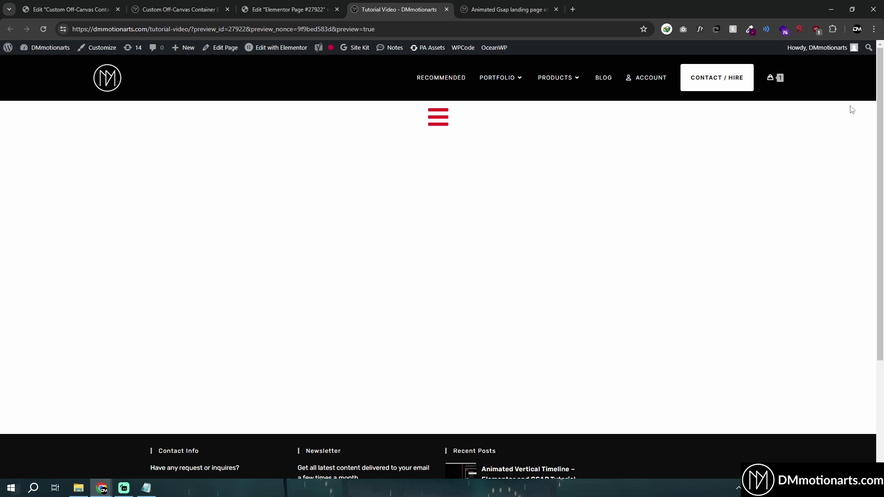
# Replace the right offset in the HTML widget's .dm-off-canvas rule with left:-100%.
pyautogui.click(271, 9)
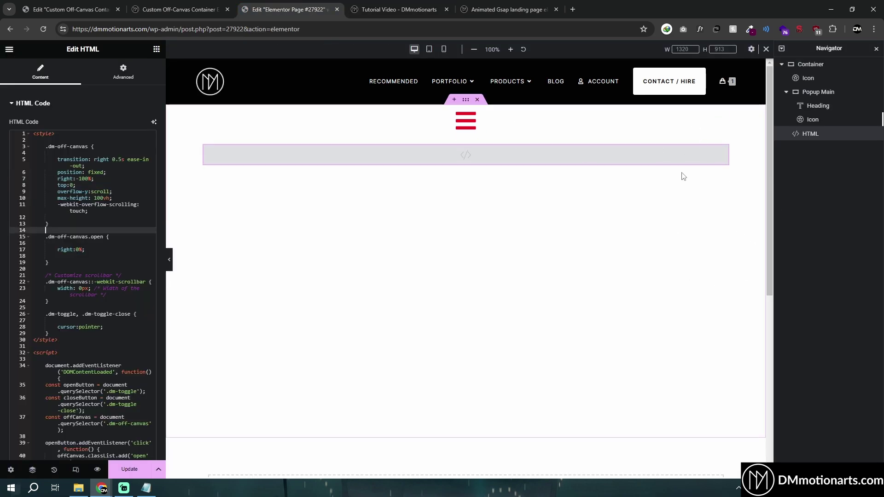
pyautogui.click(58, 179)
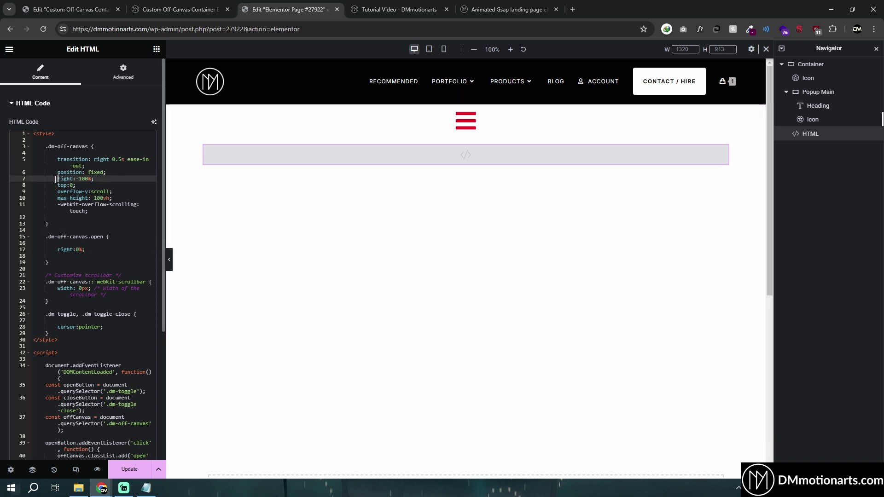
pyautogui.keyDown('shift'); pyautogui.click(96, 179); pyautogui.keyUp('shift')
pyautogui.write('l')
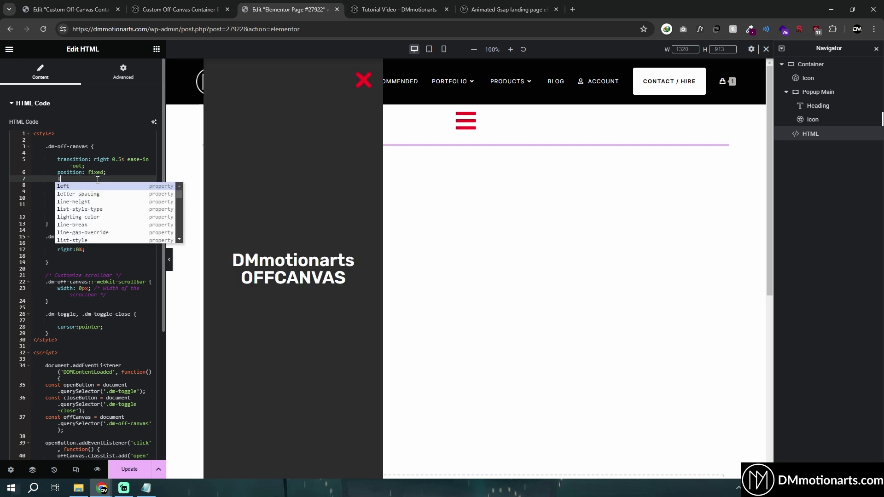
pyautogui.write('eft:-100%;')
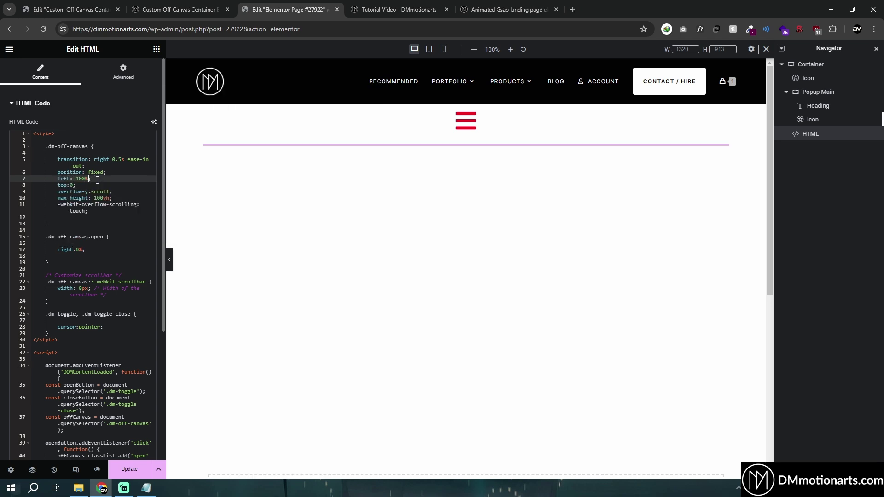
# Change the right property in the .dm-off-canvas.open rule to left, keeping 0%, and save the page.
pyautogui.click(68, 250)
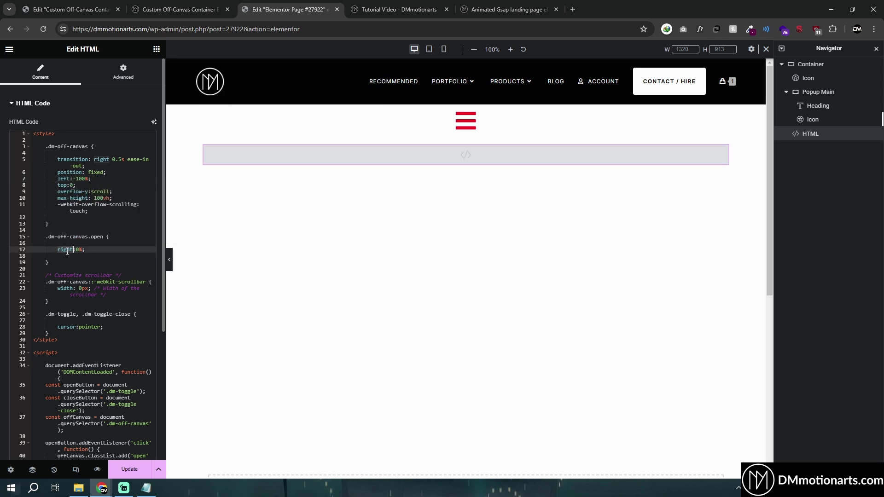
pyautogui.write('left')
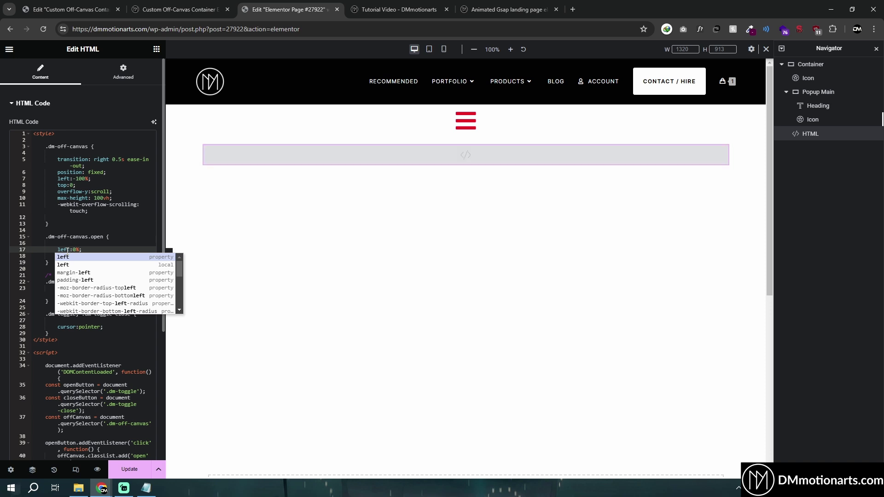
pyautogui.click(104, 250)
pyautogui.moveTo(57, 179); pyautogui.dragTo(89, 180)
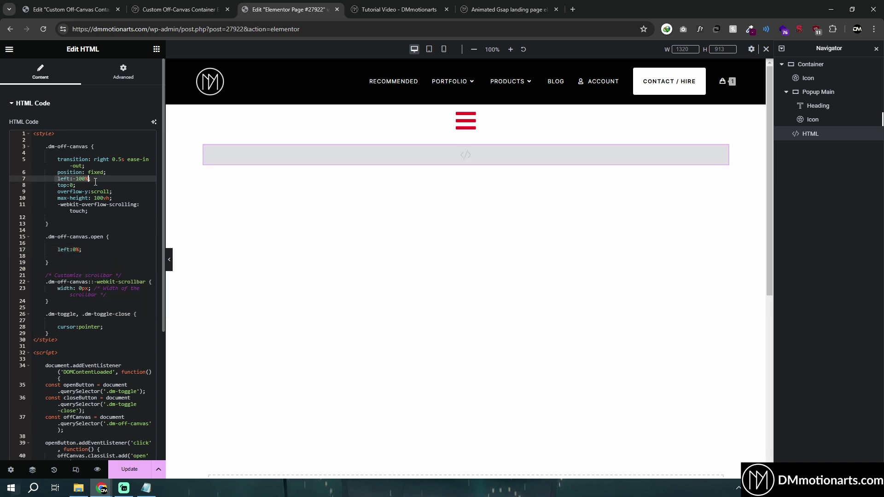
pyautogui.click(61, 248)
pyautogui.click(106, 236)
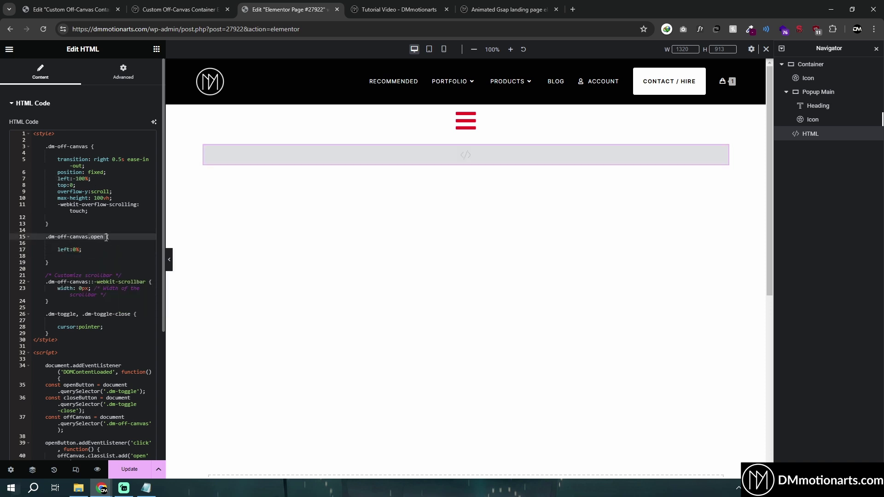
pyautogui.click(93, 250)
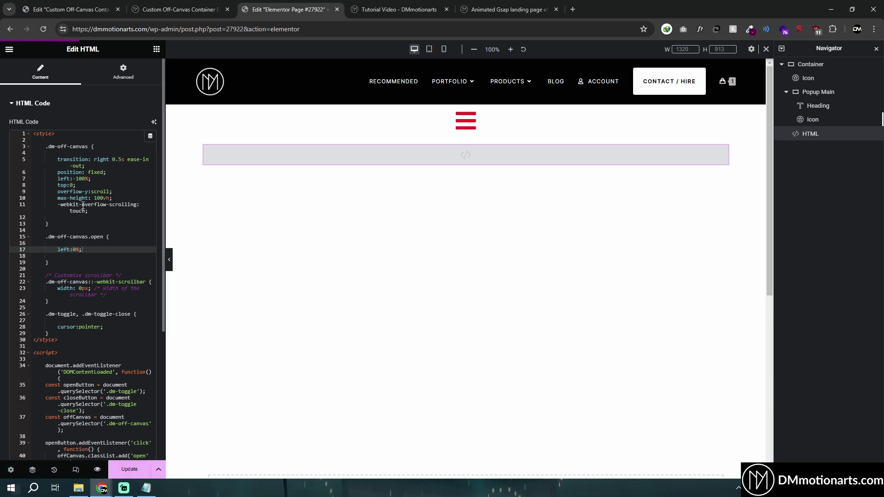
# Reload the page preview and test opening and closing the popup from the left side three times.
pyautogui.hotkey('ctrl', 'Tab')
pyautogui.press('F5')
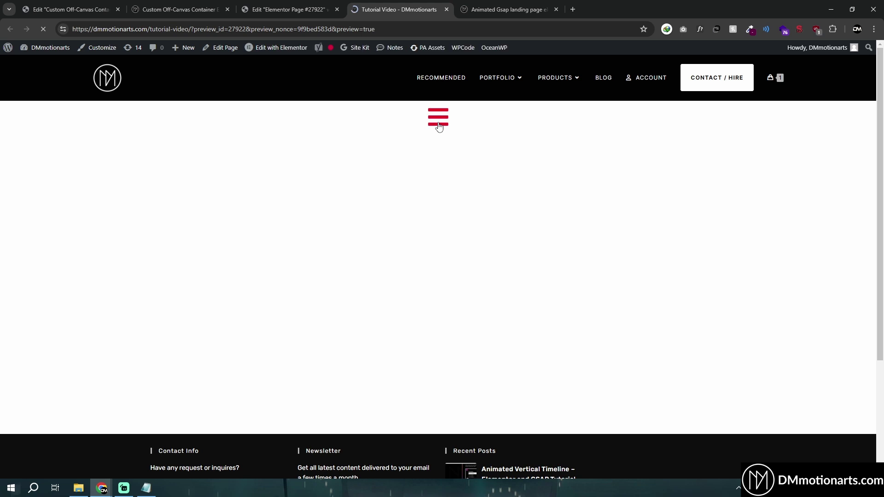
pyautogui.click(438, 125)
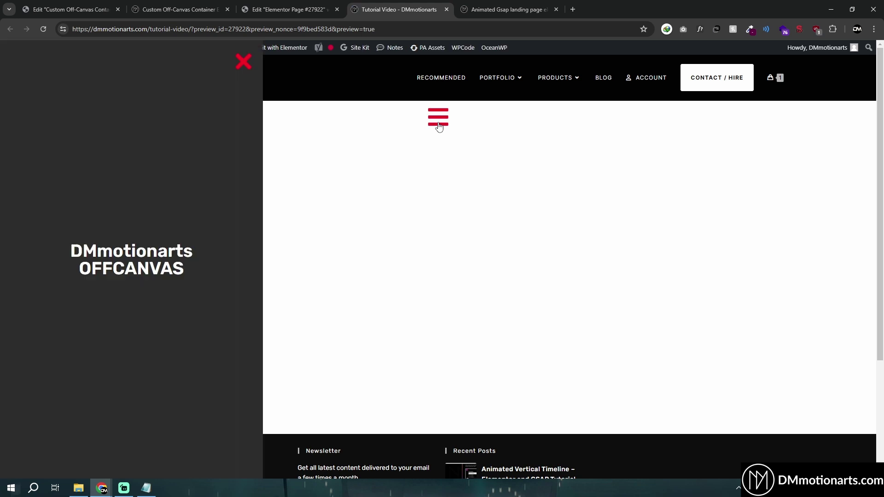
pyautogui.click(243, 62)
pyautogui.click(433, 119)
pyautogui.click(248, 62)
pyautogui.click(432, 119)
pyautogui.click(244, 62)
# Change the transitioned property in the .dm-off-canvas rule from right to left, keeping the 0.5s ease-in-out timing.
pyautogui.click(310, 7)
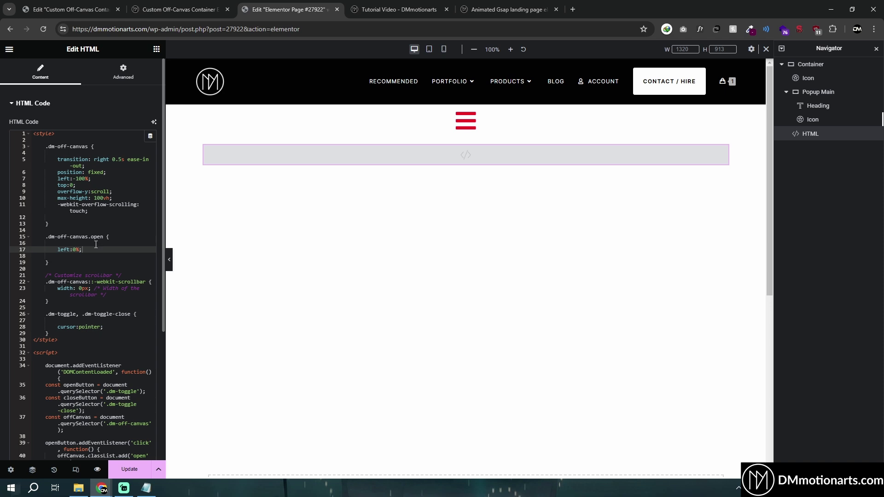
pyautogui.moveTo(57, 160); pyautogui.dragTo(80, 160)
pyautogui.doubleClick(100, 159)
pyautogui.write('left')
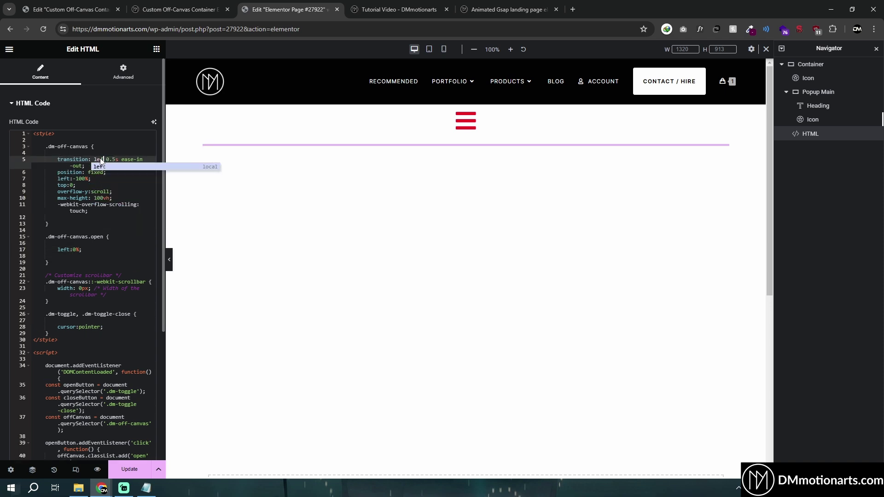
pyautogui.click(115, 158)
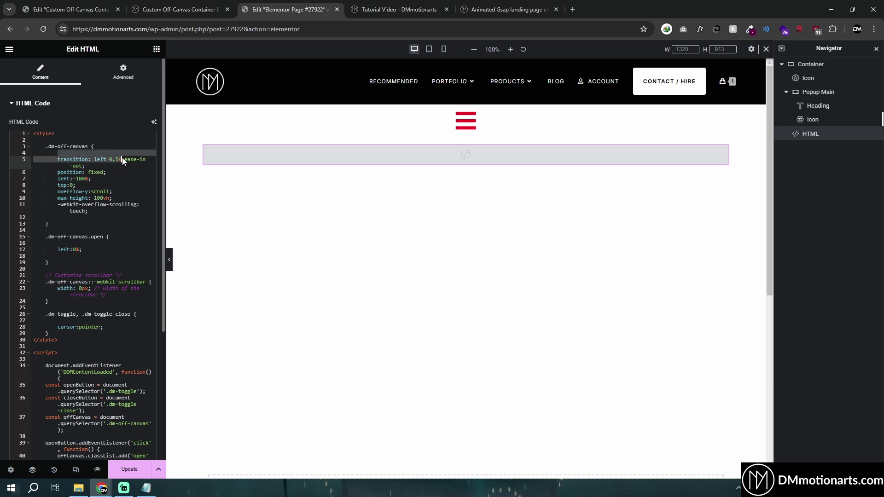
pyautogui.click(119, 158)
pyautogui.click(121, 161)
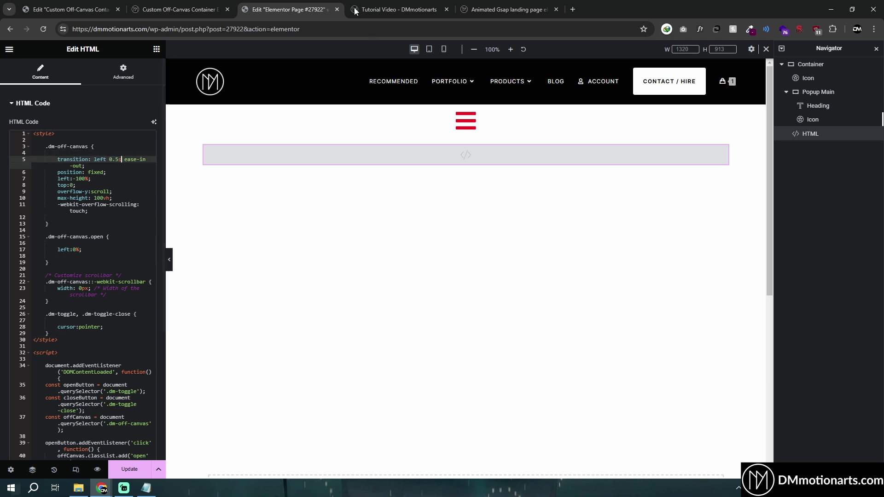
# Save the edited code and open the popup in the page preview to test its left slide-in transition.
pyautogui.click(360, 11)
pyautogui.click(285, 6)
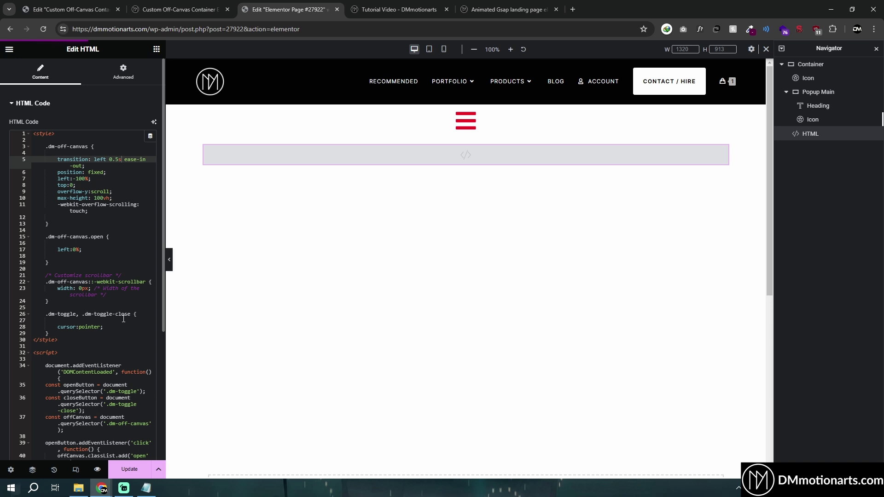
pyautogui.hotkey('ctrl', 'Tab')
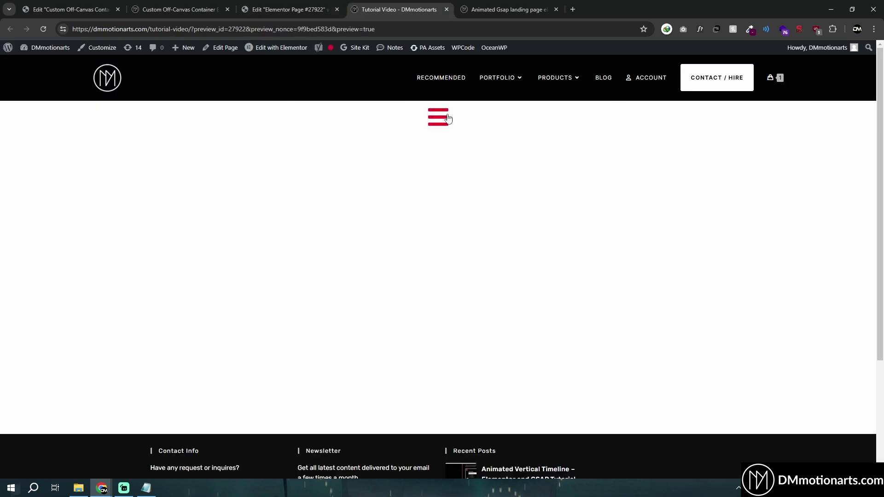
pyautogui.click(440, 124)
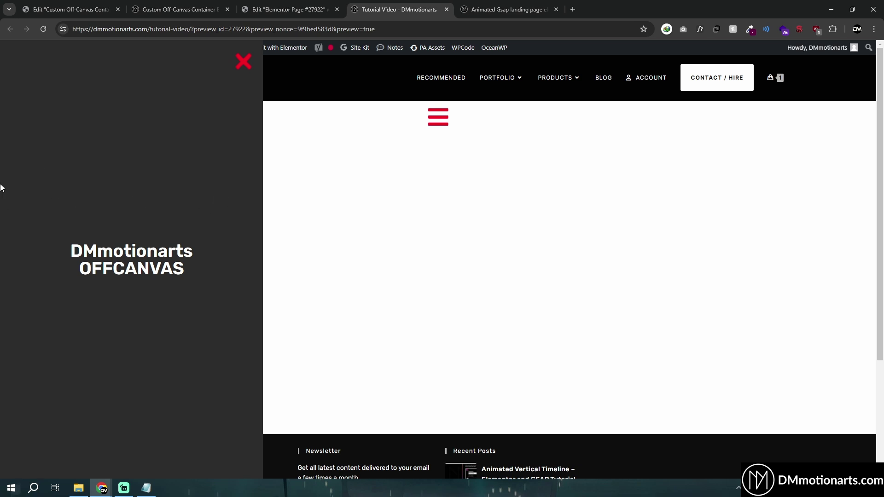
pyautogui.hotkey('ctrl', 'shift', 'Tab')
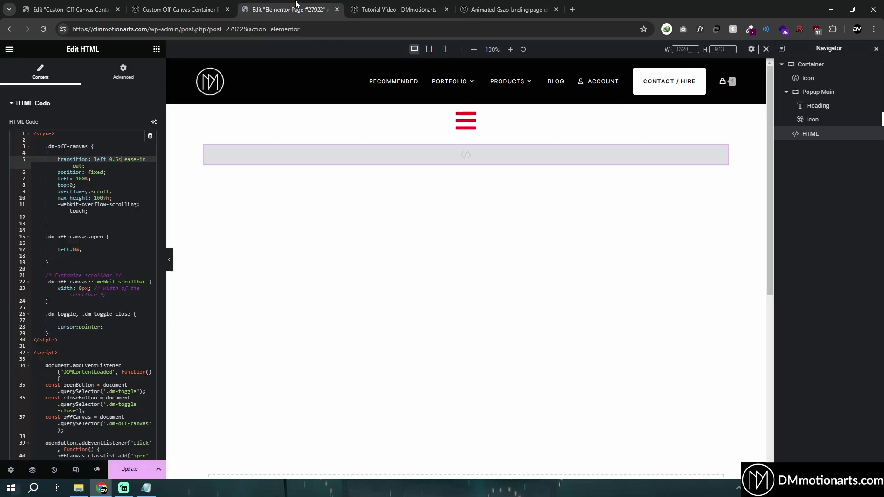
pyautogui.click(115, 162)
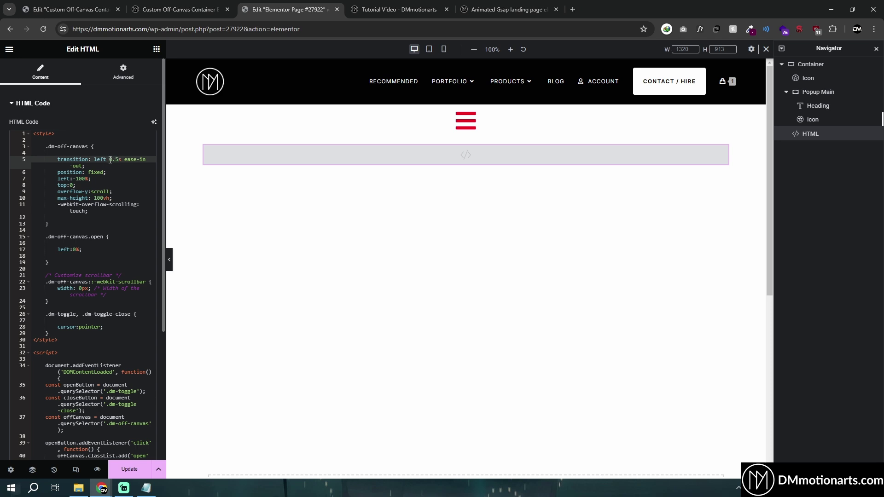
pyautogui.click(389, 8)
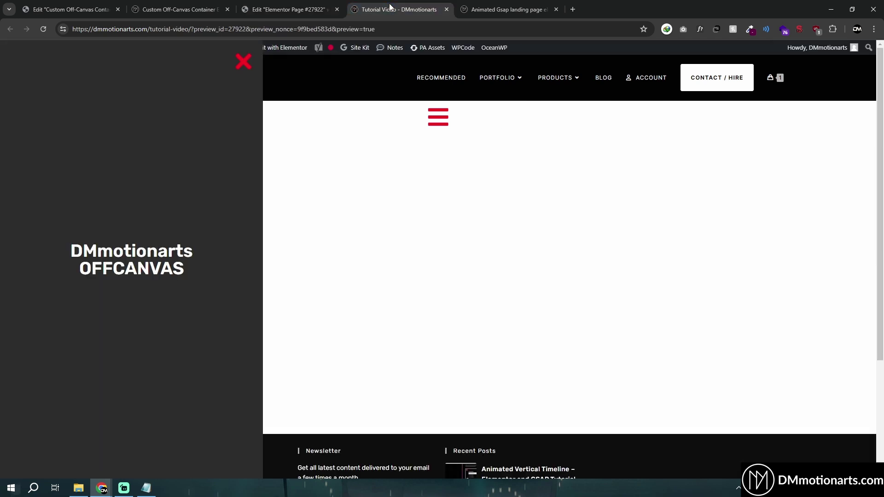
pyautogui.click(290, 10)
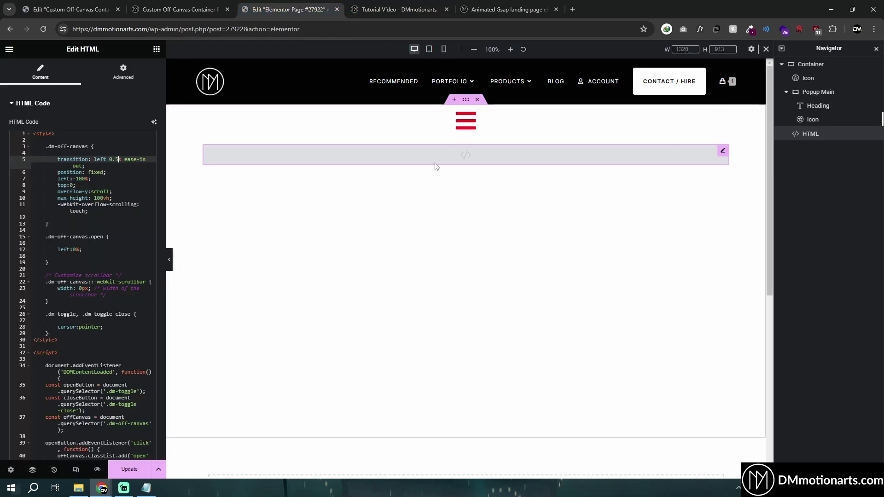
# Rename the outermost container as Header and set its overflow to Hidden.
pyautogui.click(465, 100)
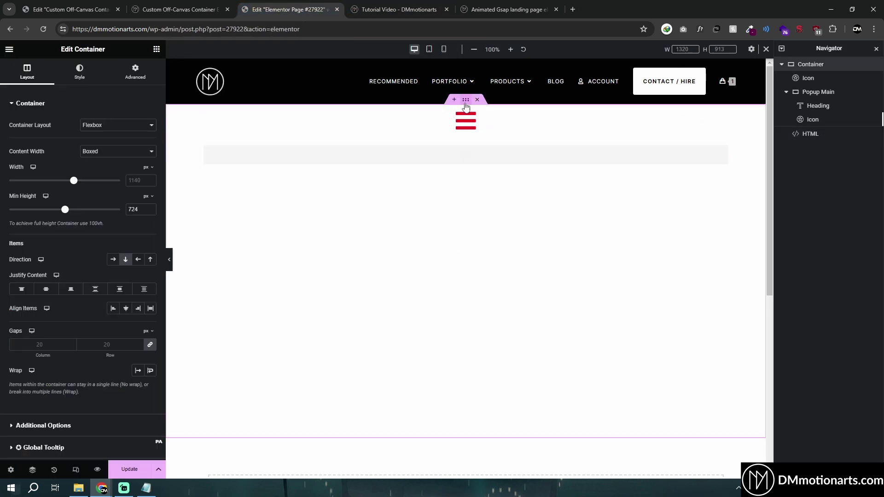
pyautogui.doubleClick(810, 65)
pyautogui.write('Header')
pyautogui.press('Return')
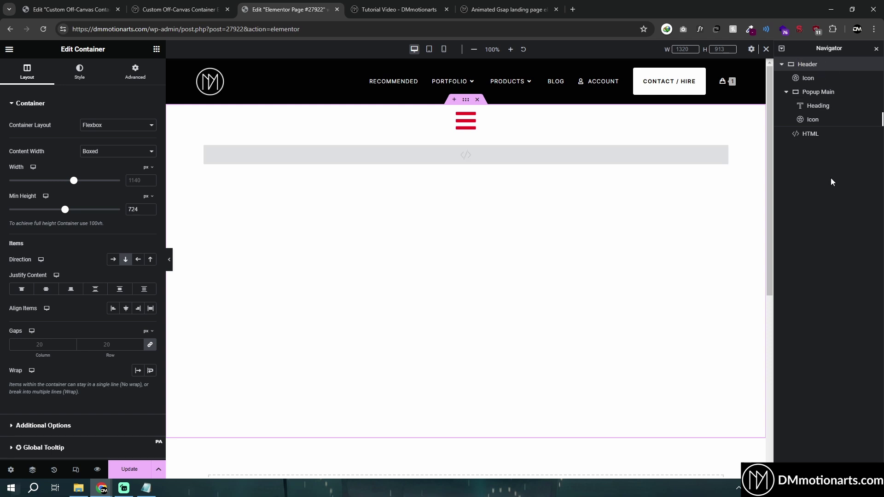
pyautogui.click(35, 427)
pyautogui.click(105, 147)
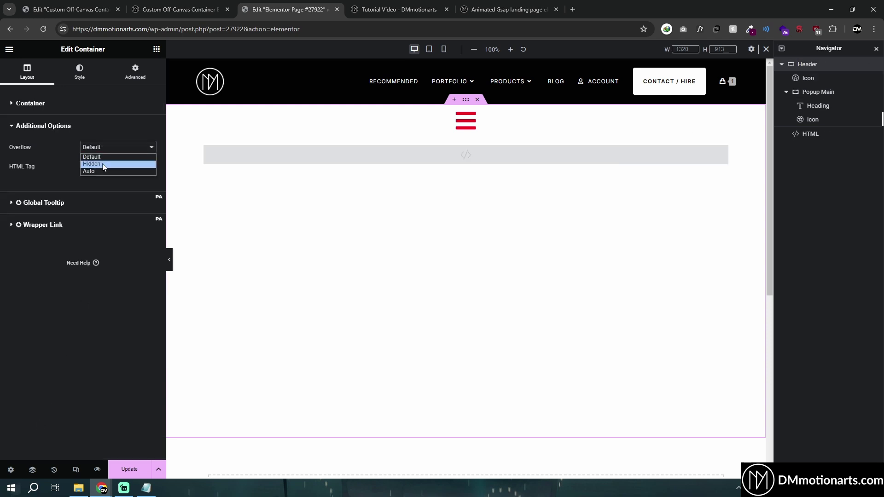
pyautogui.click(105, 164)
# Close the popup in the page preview, look at the template preview and recheck the Header container's overflow options.
pyautogui.click(360, 5)
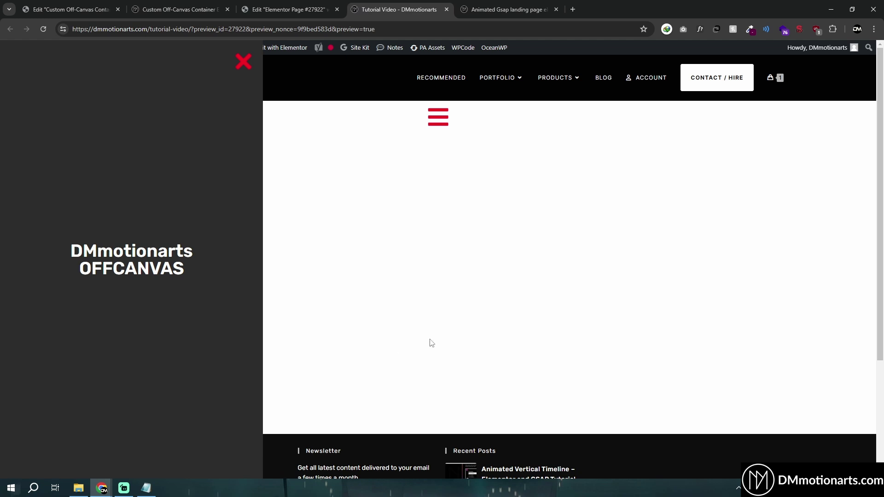
pyautogui.click(244, 61)
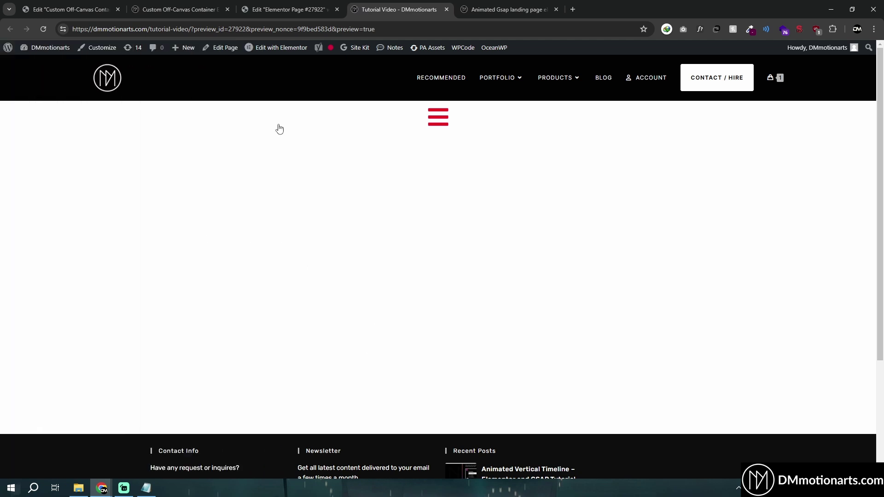
pyautogui.click(224, 4)
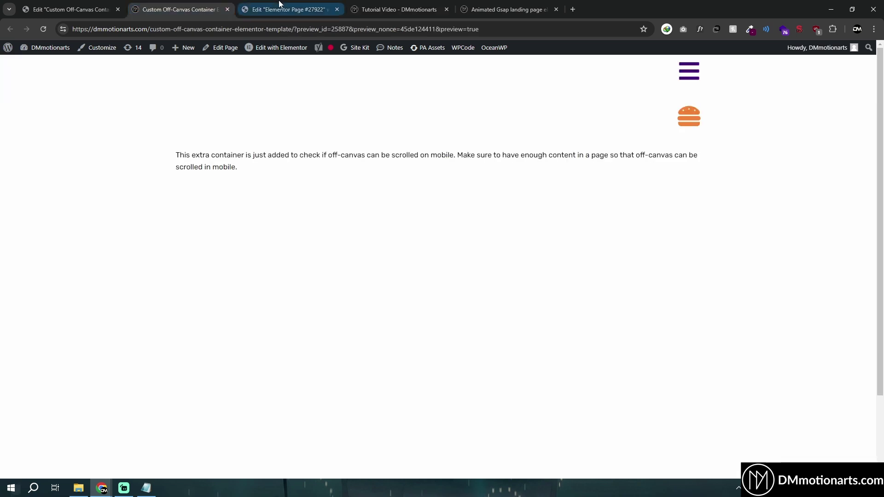
pyautogui.click(277, 6)
pyautogui.click(115, 152)
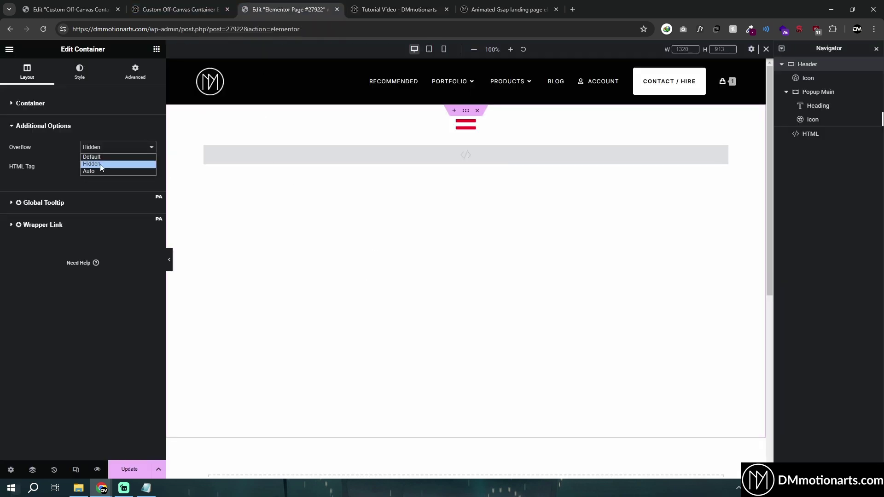
pyautogui.click(103, 166)
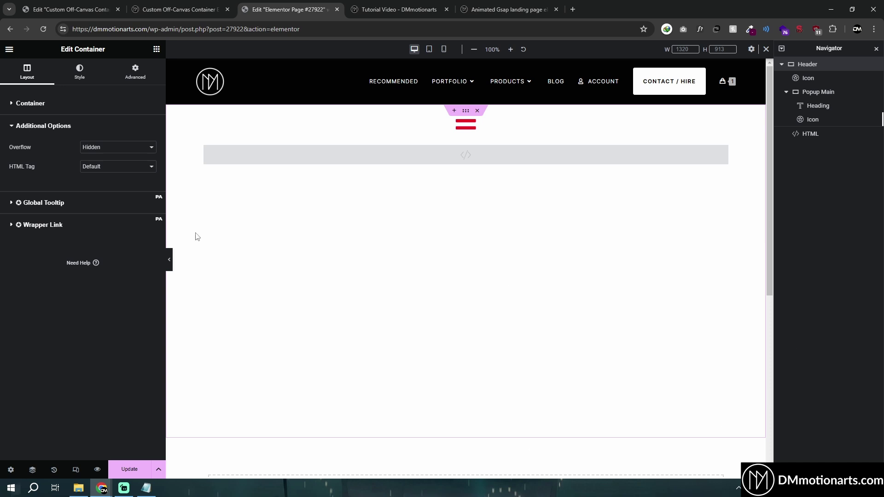
pyautogui.click(58, 109)
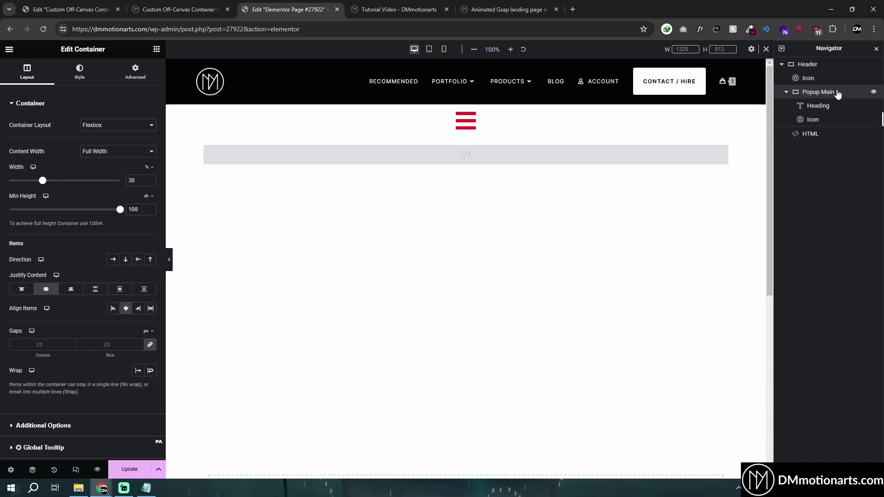
# In the HTML widget's .dm-off-canvas rule, set left to 0% and replace the top property with bottom.
pyautogui.click(808, 134)
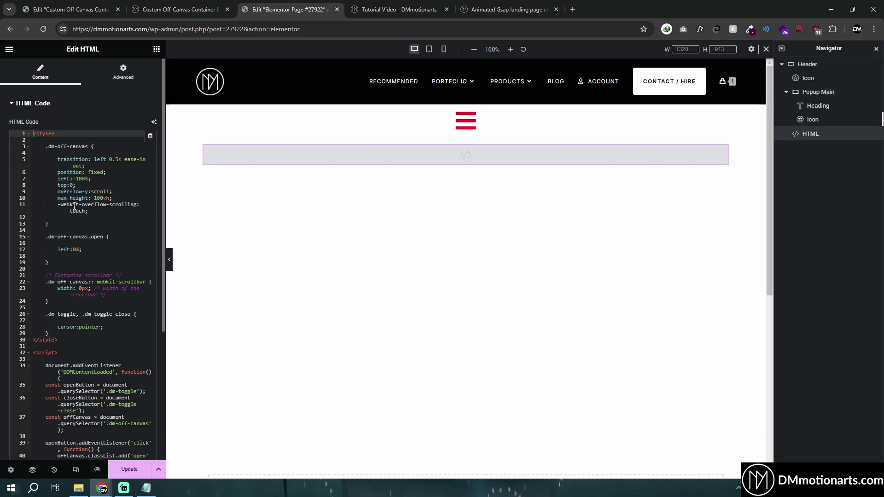
pyautogui.click(81, 179)
pyautogui.press('BackSpace')
pyautogui.press('BackSpace')
pyautogui.press('BackSpace')
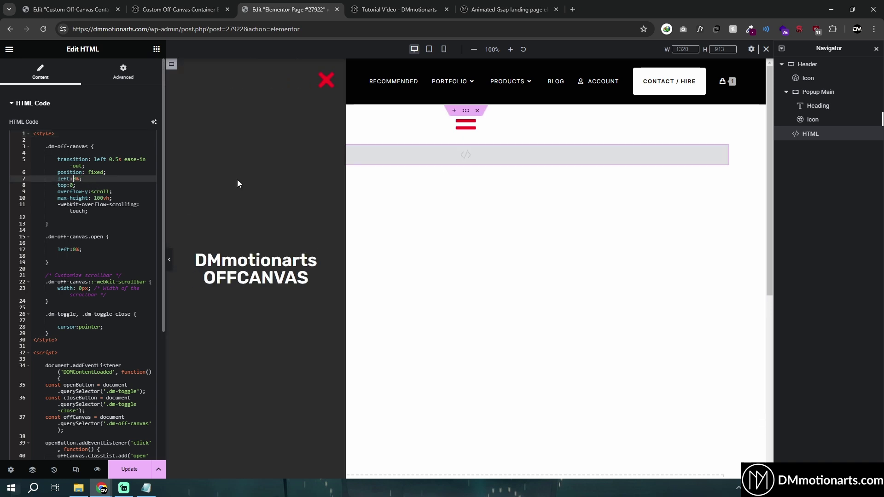
pyautogui.click(64, 185)
pyautogui.doubleClick(61, 185)
pyautogui.write('bottom')
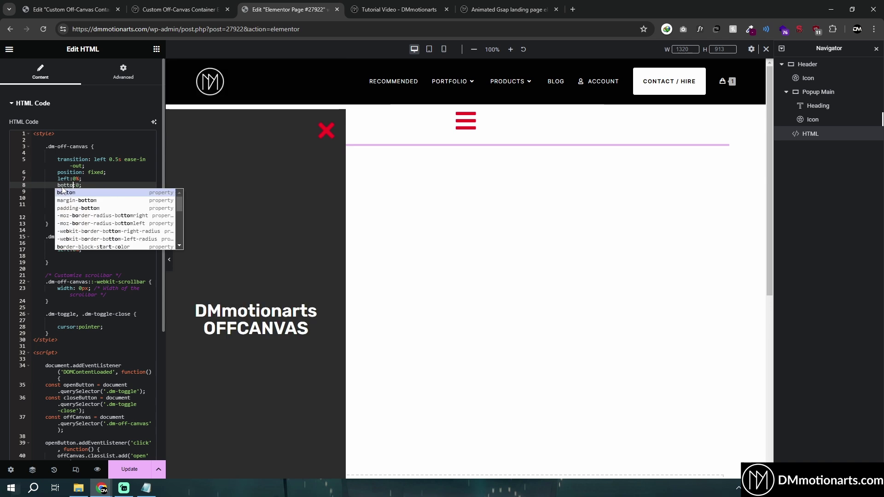
pyautogui.click(92, 183)
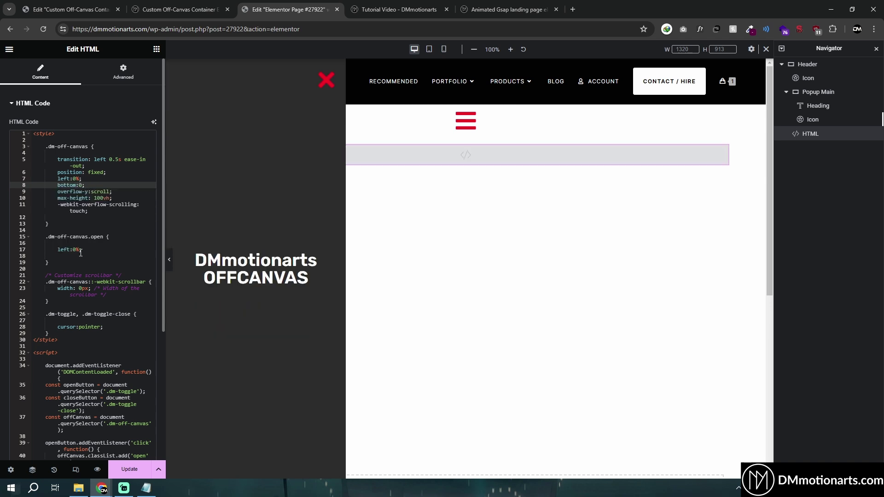
# Replace the left property in the .dm-off-canvas.open rule with bottom, keeping 0%.
pyautogui.doubleClick(66, 249)
pyautogui.write('bottom')
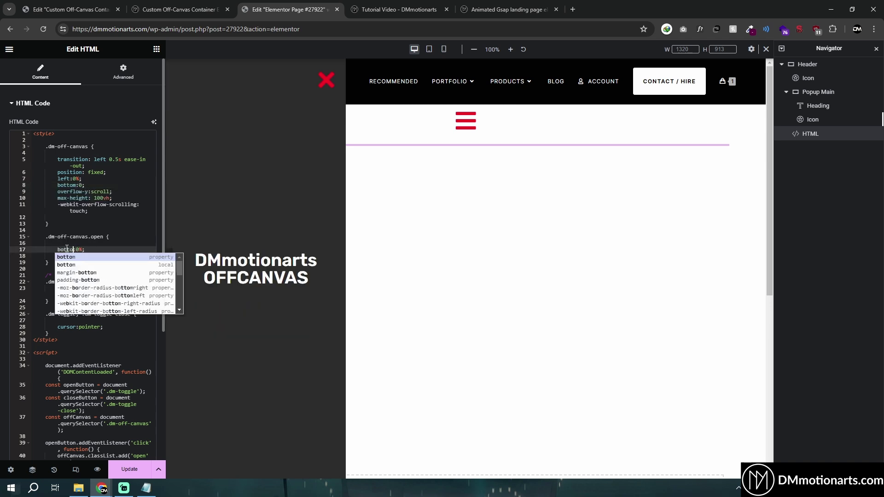
pyautogui.click(79, 250)
pyautogui.write('-10')
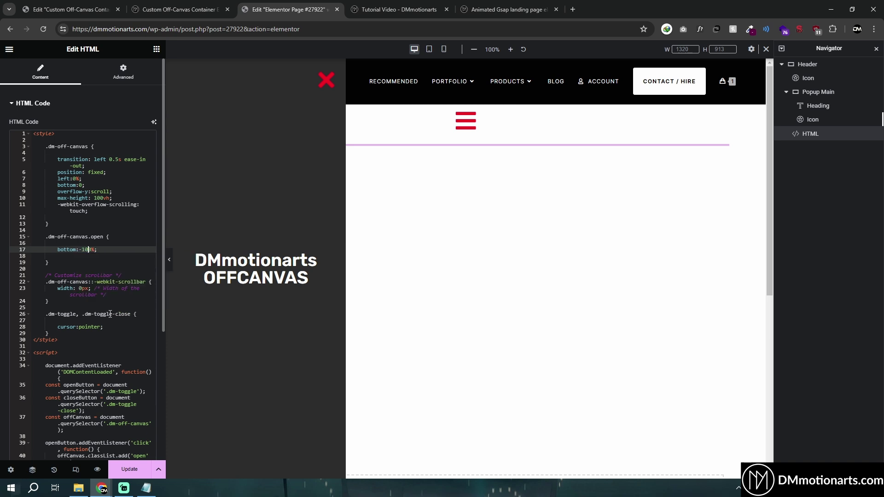
pyautogui.press('BackSpace')
pyautogui.press('BackSpace')
pyautogui.press('BackSpace')
# Set the bottom property in the .dm-off-canvas rule to -100%.
pyautogui.click(79, 185)
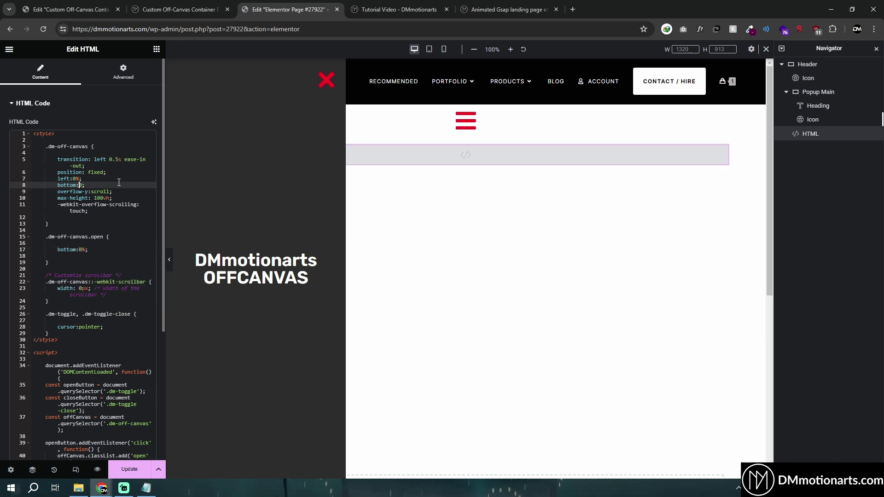
pyautogui.write('-100%')
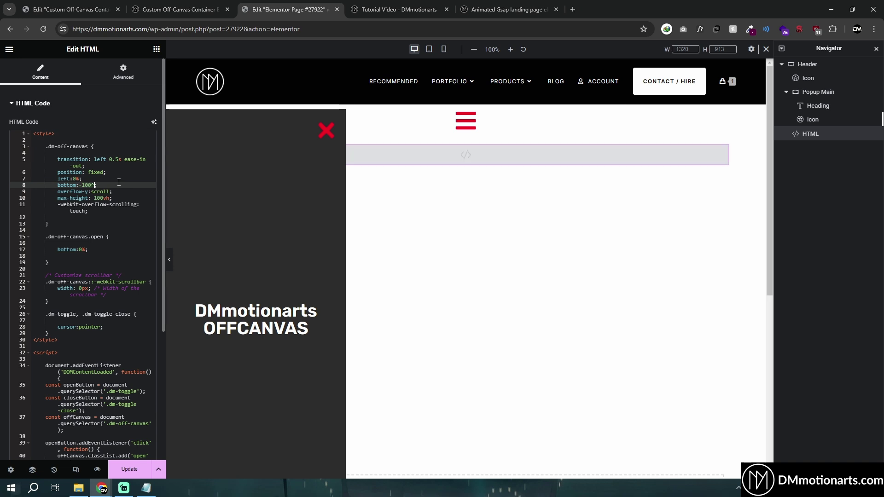
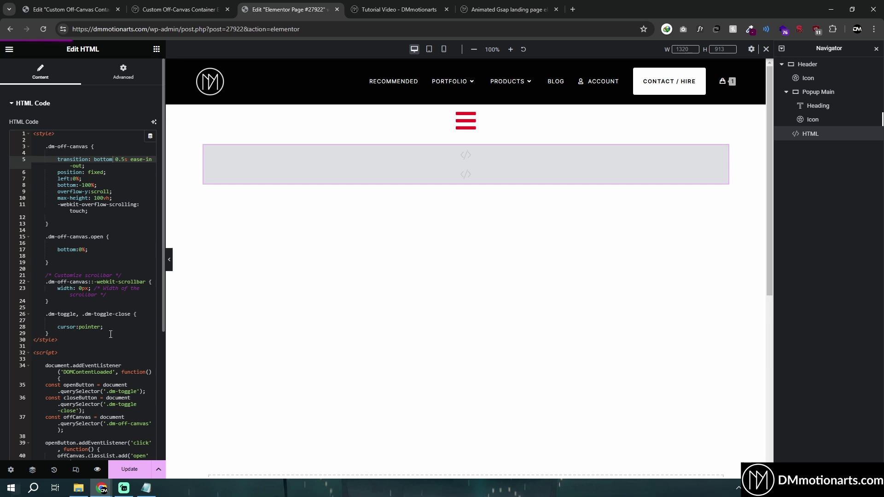
# Test the popup in the page preview by opening it from the menu icon, closing it and opening it again.
pyautogui.hotkey('ctrl', 'Tab')
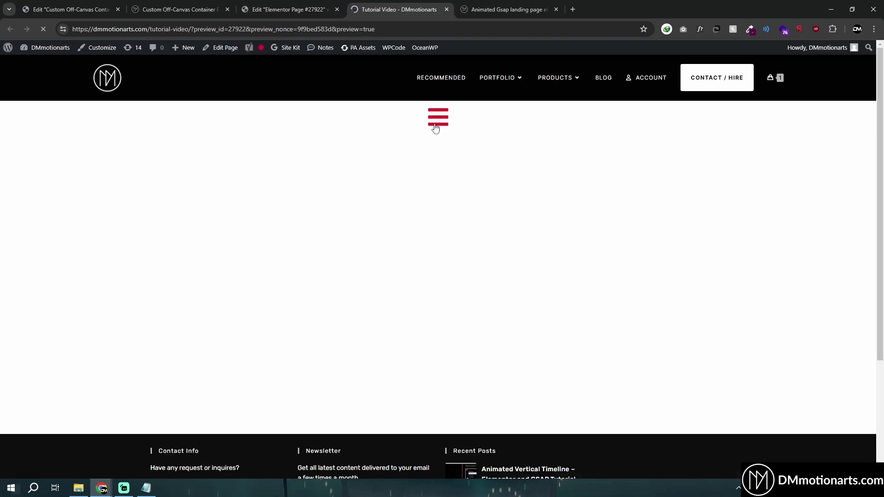
pyautogui.click(435, 123)
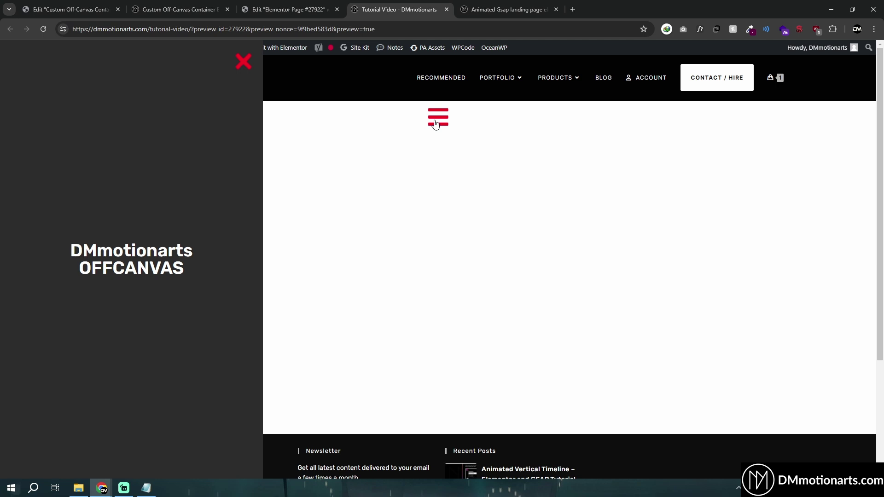
pyautogui.click(244, 62)
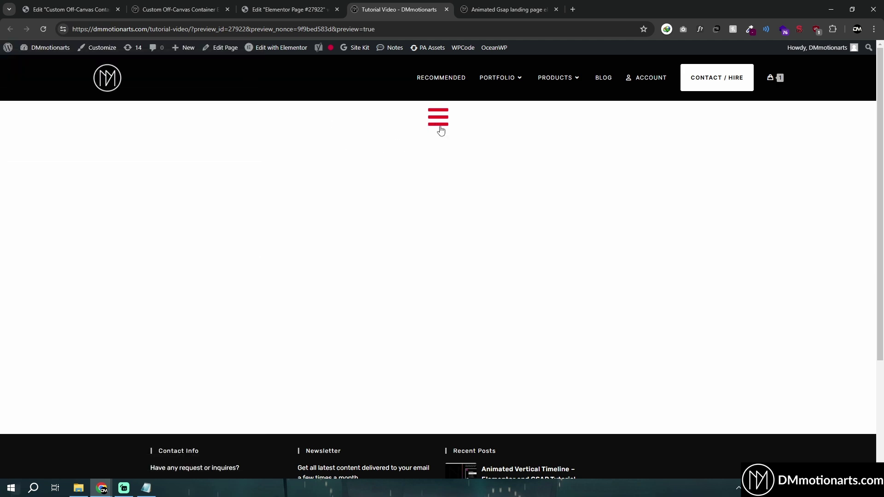
pyautogui.click(439, 123)
# Back in the editor, set the Popup Main container's width to 100%.
pyautogui.click(276, 8)
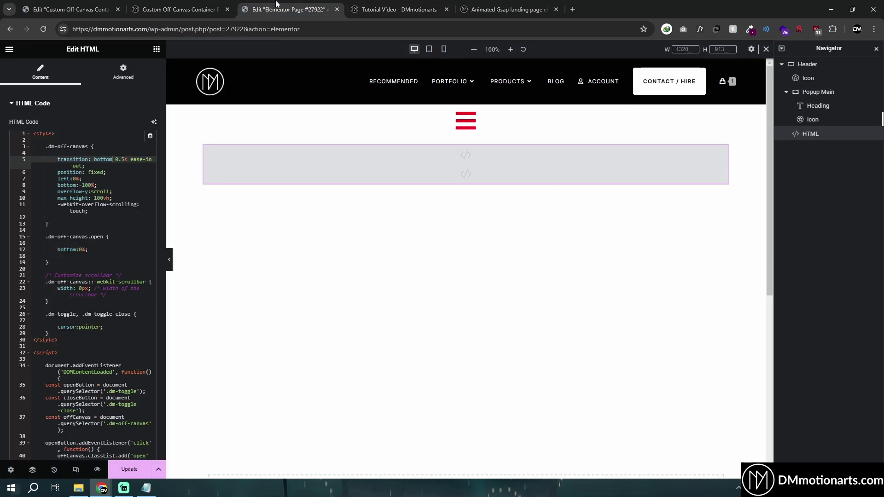
pyautogui.click(813, 92)
pyautogui.moveTo(44, 181); pyautogui.dragTo(86, 181)
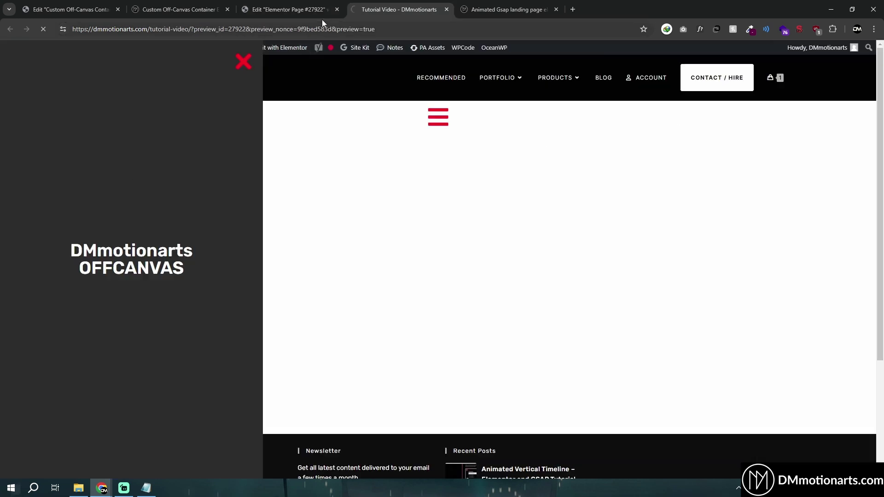
# Reload the page preview, then open and close the full-width popup to check its motion.
pyautogui.click(299, 10)
pyautogui.click(398, 9)
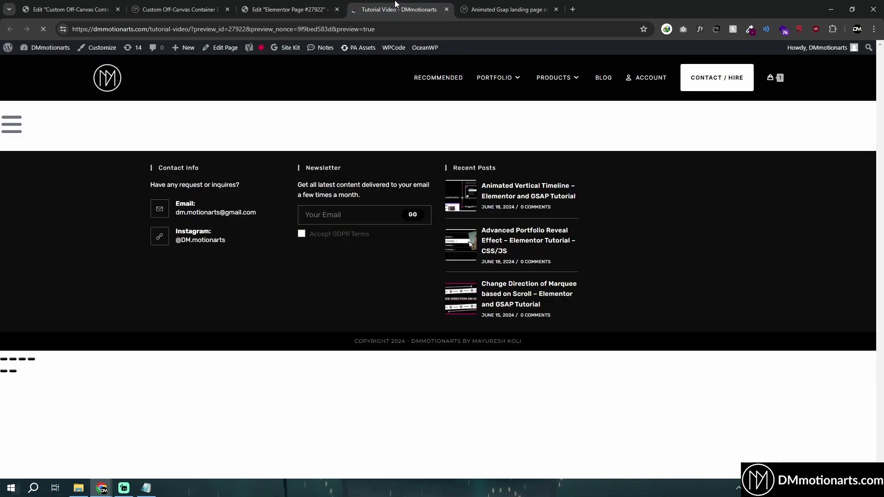
pyautogui.press('F5')
pyautogui.click(446, 115)
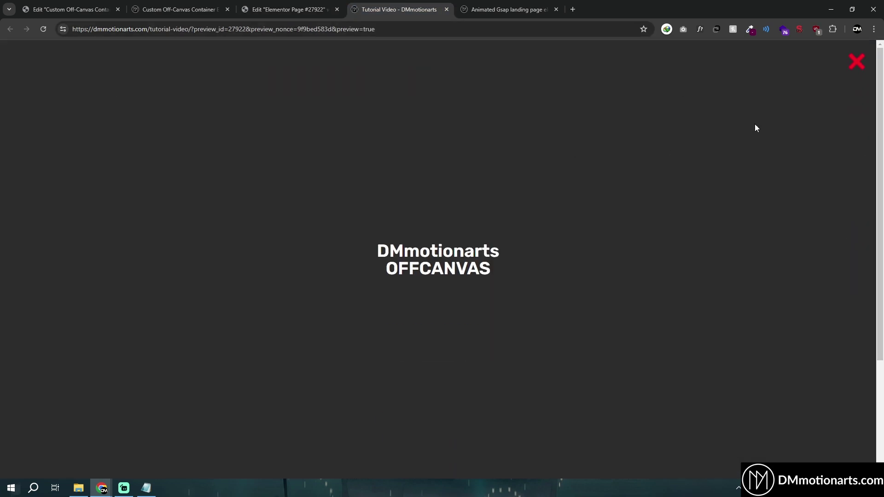
pyautogui.click(852, 65)
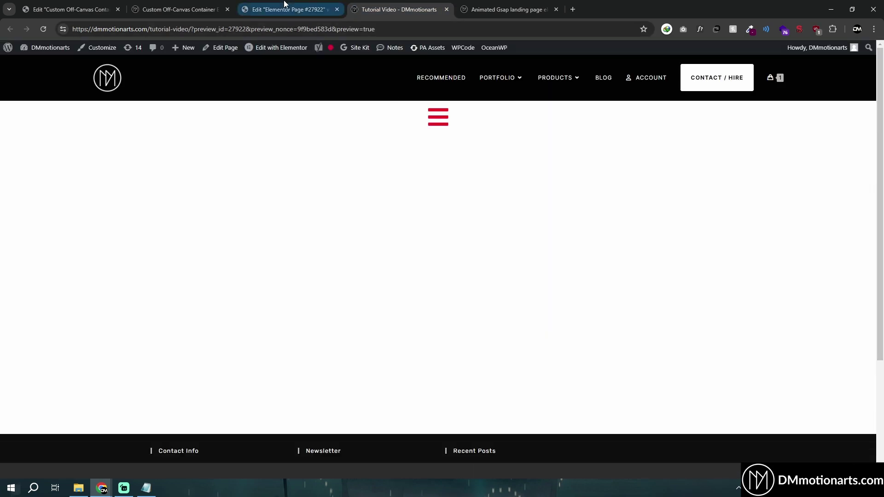
# Set the Popup Main container's min height to 50 vh and the max-height in the .dm-off-canvas rule to 50vh.
pyautogui.click(287, 9)
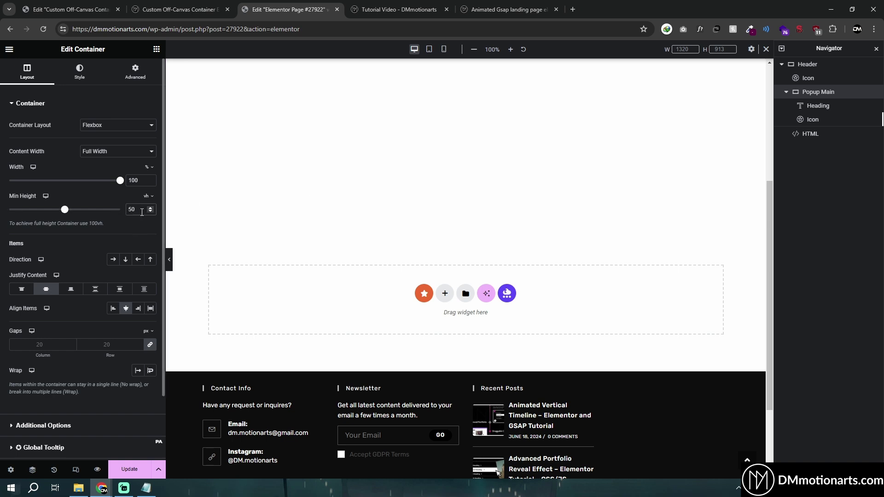
pyautogui.click(810, 134)
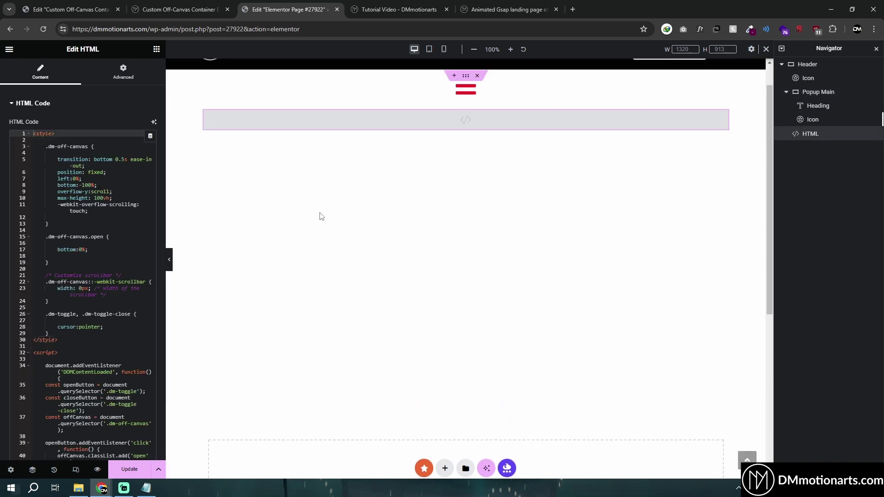
pyautogui.click(95, 198)
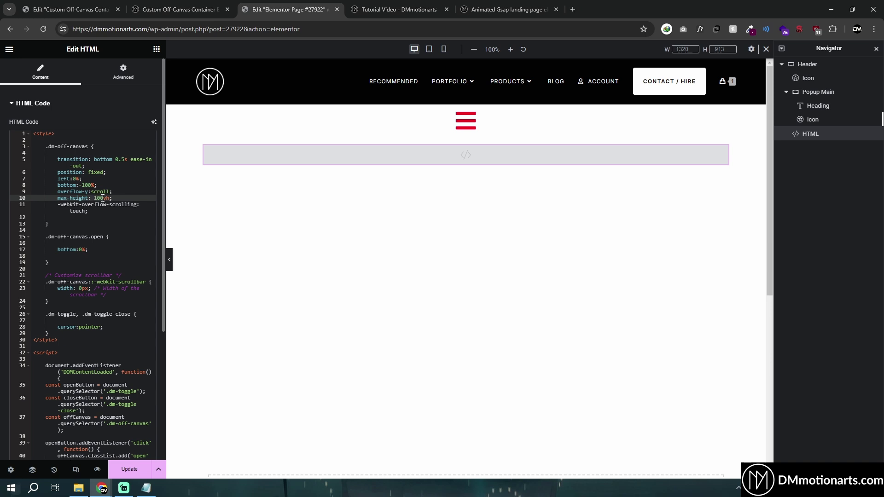
pyautogui.press('BackSpace')
pyautogui.press('BackSpace')
pyautogui.press('BackSpace')
pyautogui.write('50')
# Open and close the half-height popup in the page preview to check how it slides.
pyautogui.hotkey('ctrl', 'Tab')
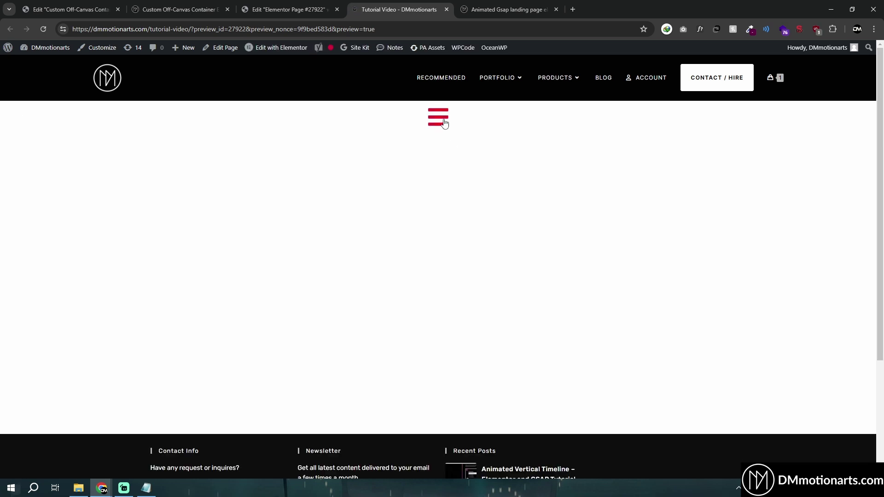
pyautogui.click(444, 123)
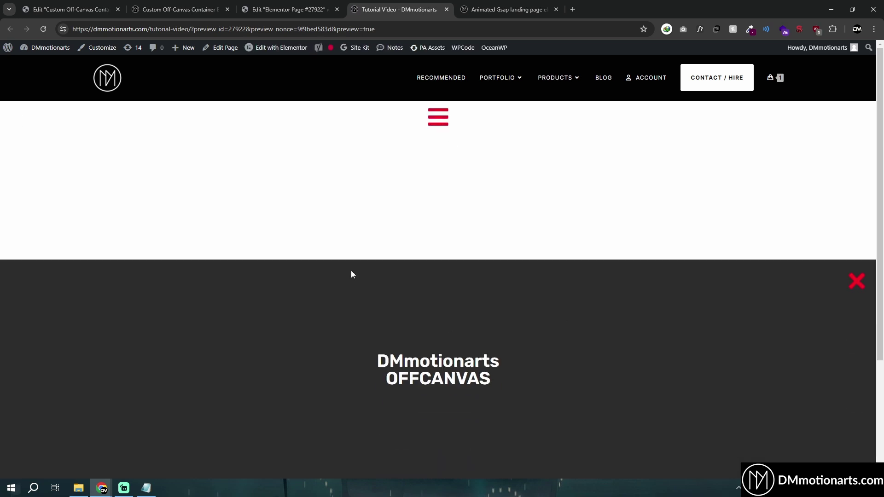
pyautogui.click(851, 282)
pyautogui.click(856, 282)
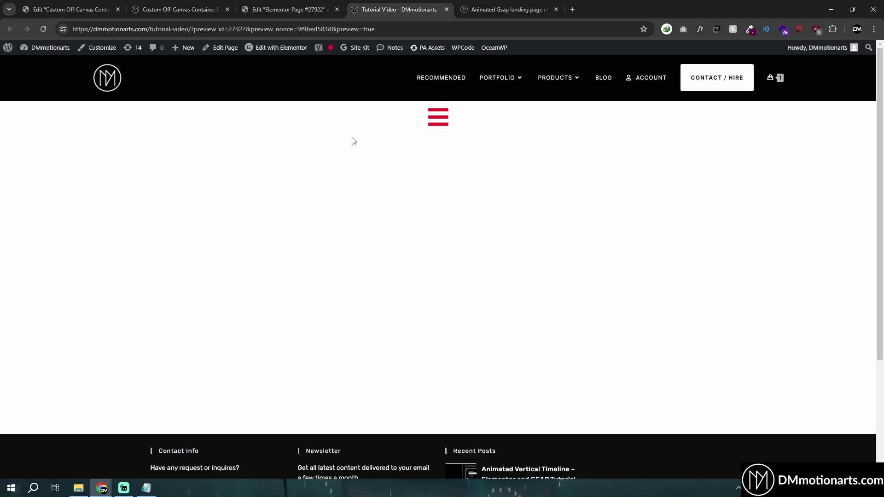
# Return to the editor and inspect the menu icon's dm-toggle CSS class.
pyautogui.click(272, 9)
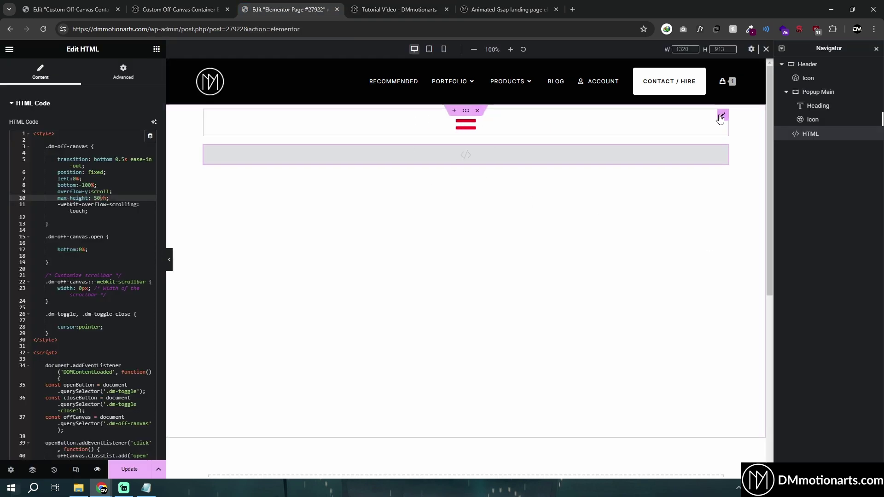
pyautogui.click(721, 118)
pyautogui.click(83, 368)
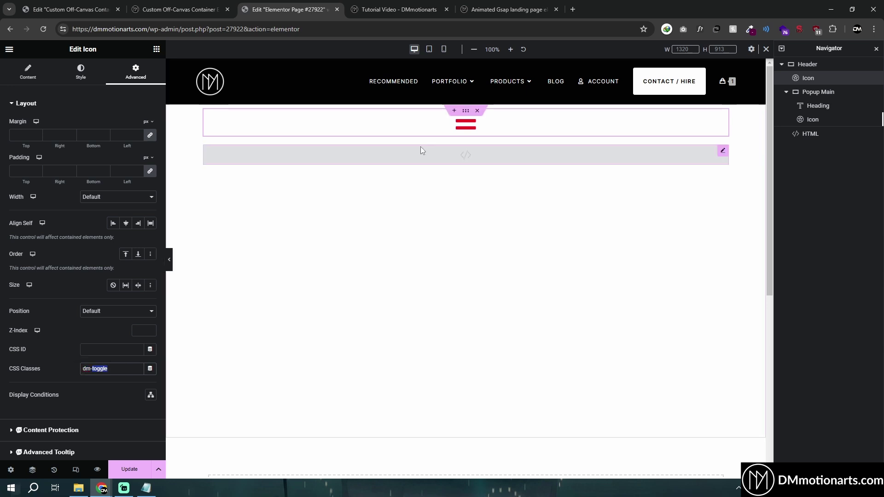
# In the HTML widget's off-canvas rules, replace bottom with right, including in the transition, and set max-height to 100vh.
pyautogui.click(814, 134)
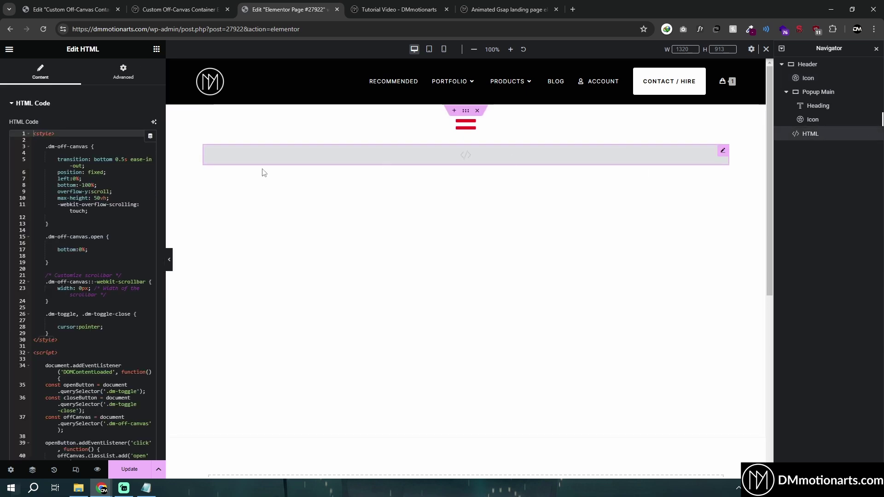
pyautogui.click(73, 186)
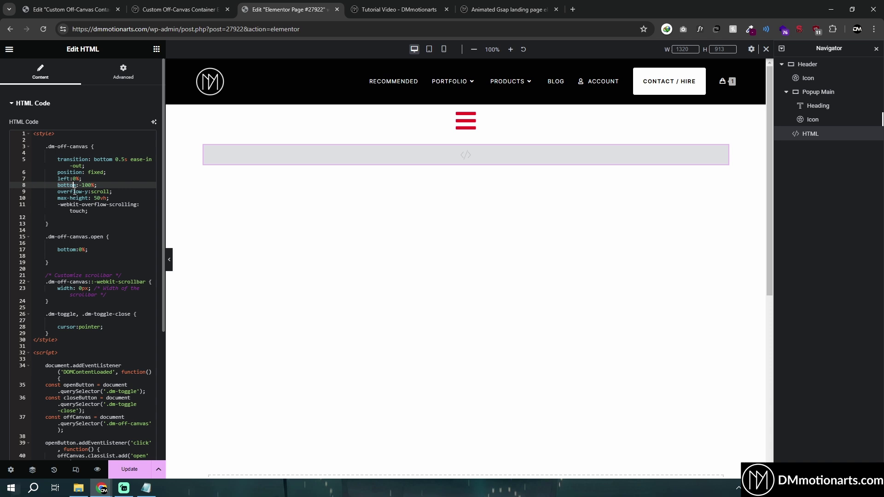
pyautogui.click(59, 249)
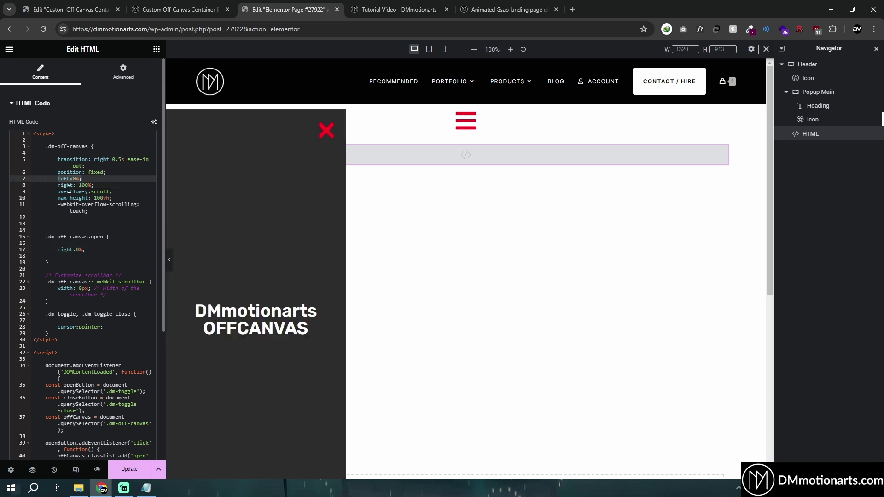
# Replace the left:0% declaration in the .dm-off-canvas rule with top:0.
pyautogui.moveTo(57, 179); pyautogui.dragTo(74, 186)
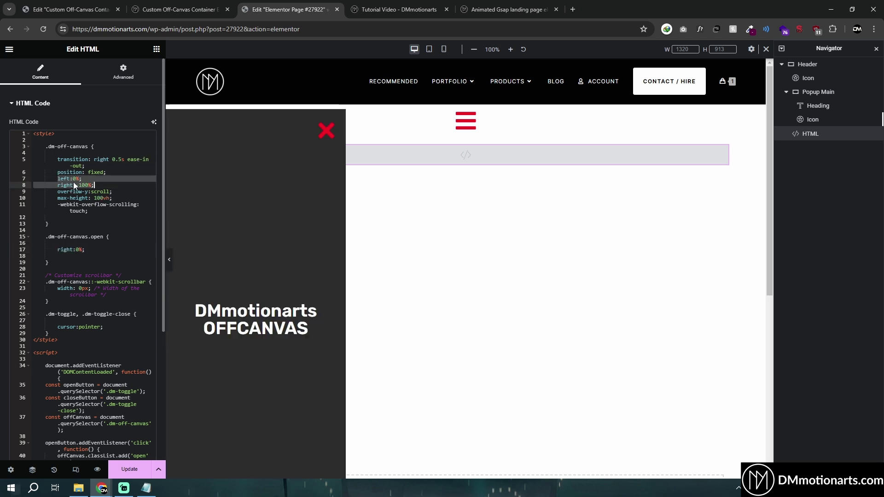
pyautogui.click(58, 178)
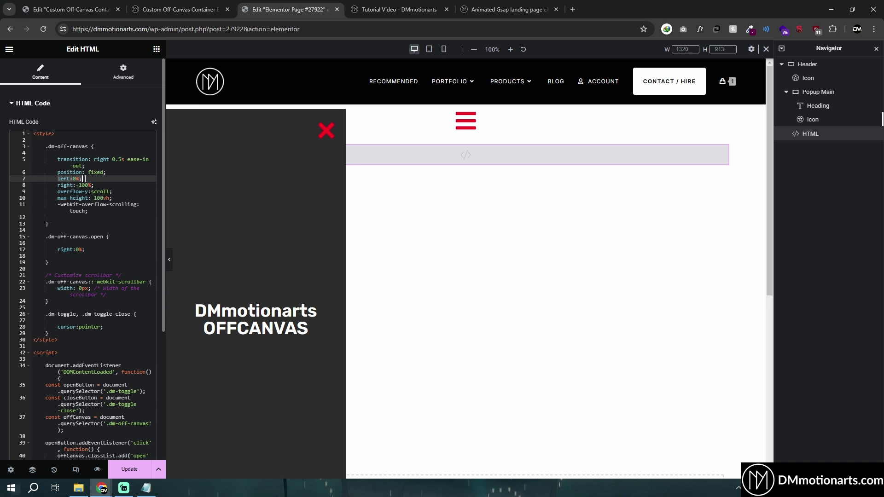
pyautogui.write('top:0')
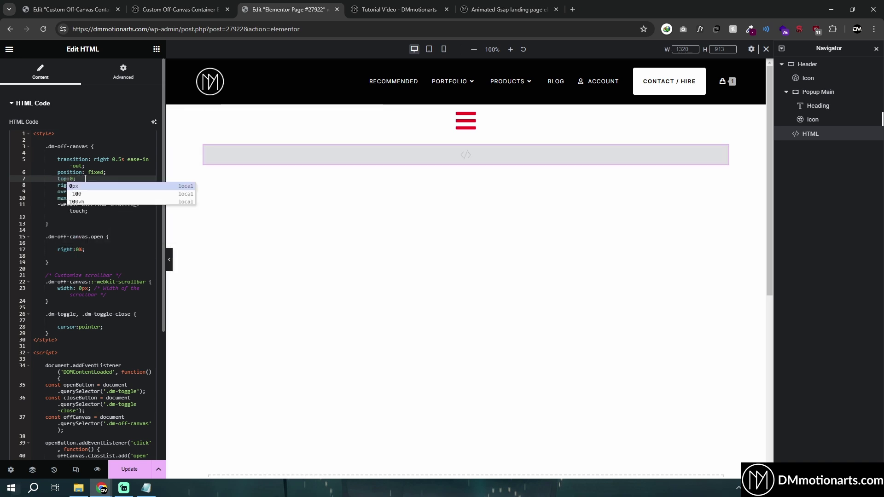
pyautogui.click(92, 230)
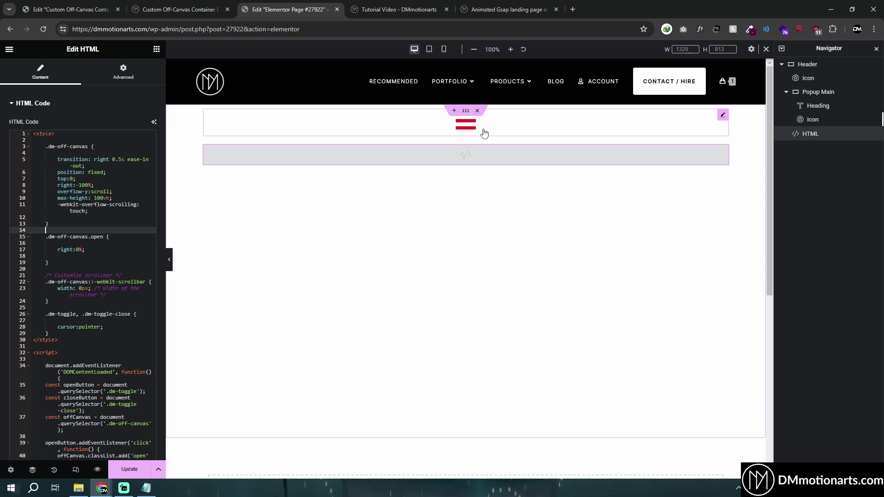
# Try out the second off-canvas in the template preview, opening it from the burger icon and closing it.
pyautogui.click(177, 9)
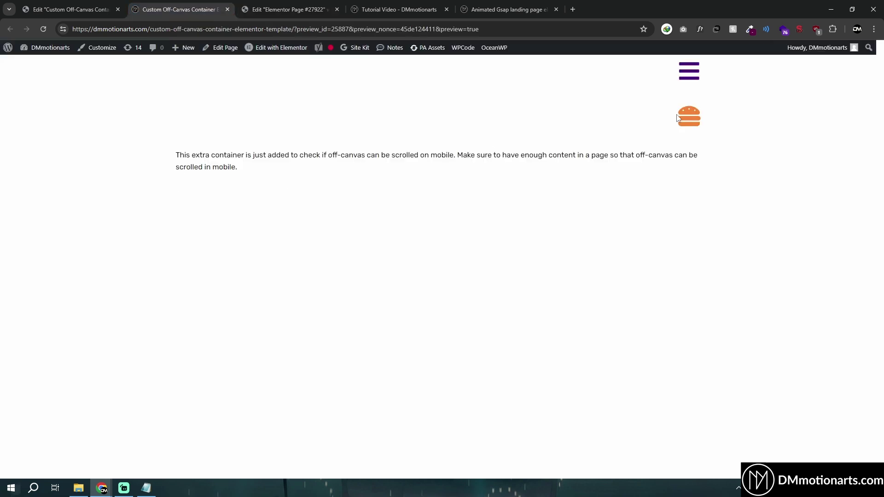
pyautogui.click(677, 118)
pyautogui.click(346, 272)
# Add a new container inside Header between Popup Main and the HTML widget and name it POPUP Bg.
pyautogui.click(290, 9)
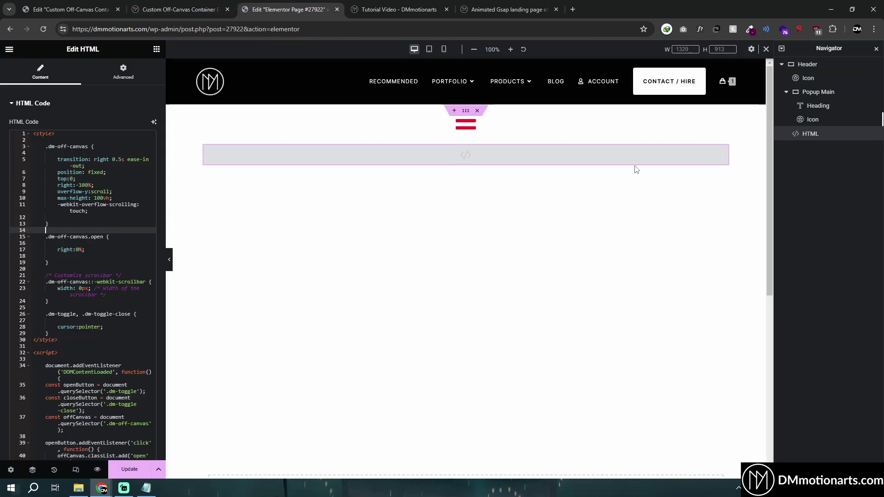
pyautogui.click(786, 92)
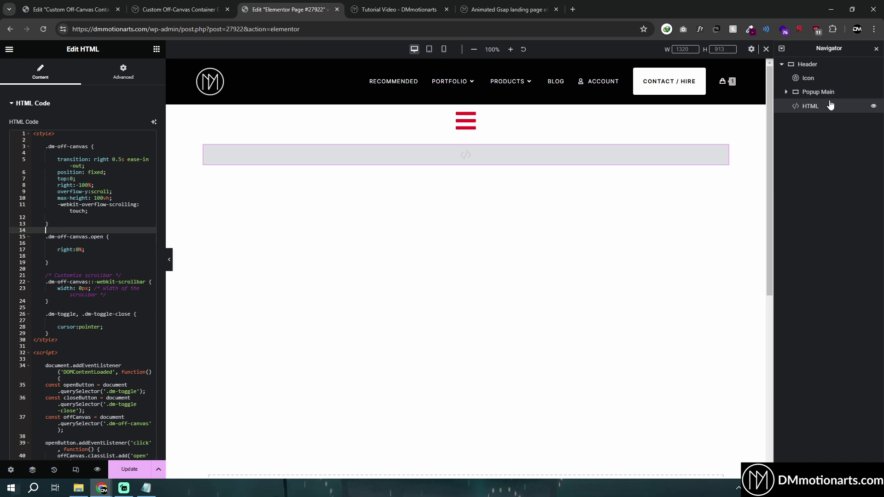
pyautogui.click(807, 64)
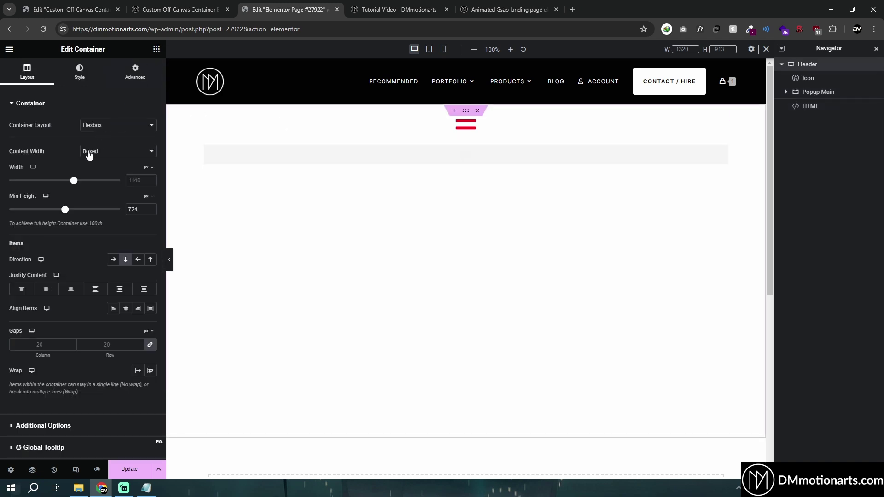
pyautogui.moveTo(43, 148); pyautogui.dragTo(458, 199)
pyautogui.moveTo(810, 106); pyautogui.dragTo(815, 124)
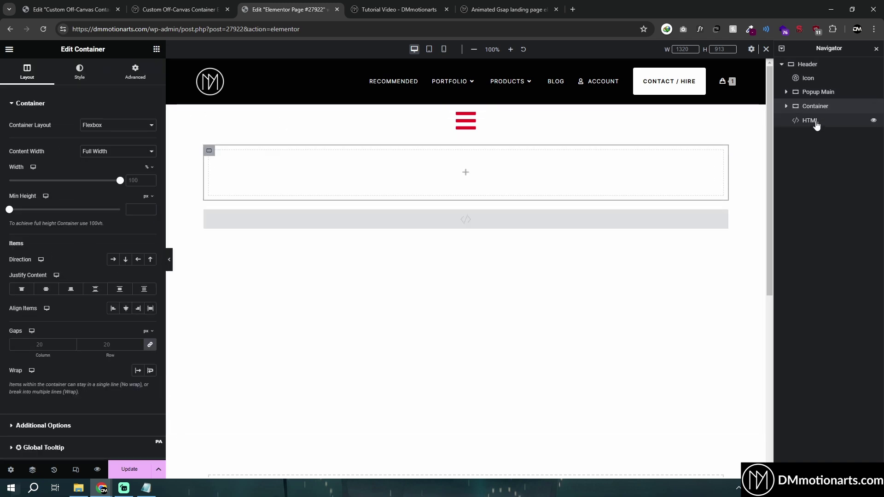
pyautogui.write('POPUP Bg')
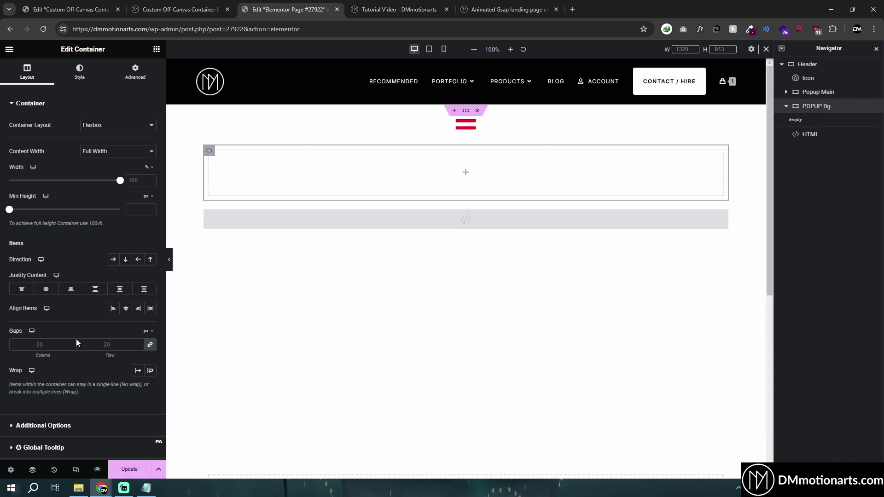
# Copy dm-off-canvas-bg from the Notepad notes and enter it as the POPUP Bg container's CSS class.
pyautogui.click(149, 489)
pyautogui.moveTo(312, 218); pyautogui.dragTo(379, 218)
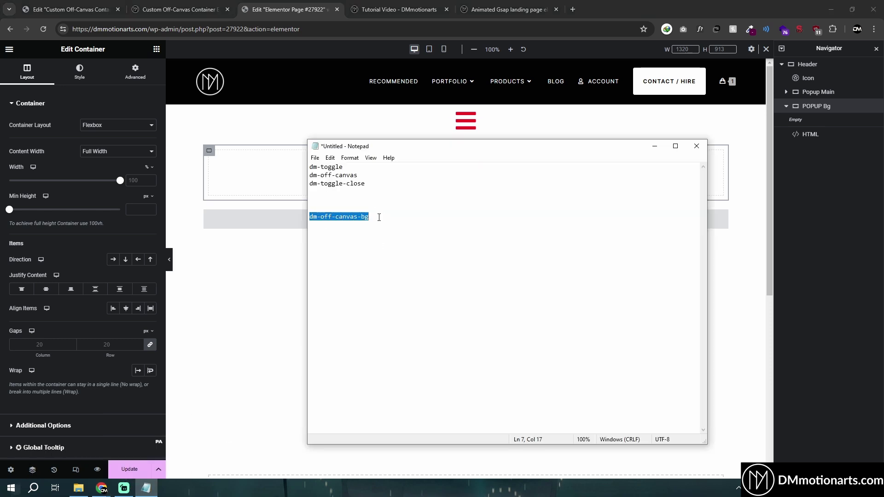
pyautogui.click(654, 146)
pyautogui.click(135, 72)
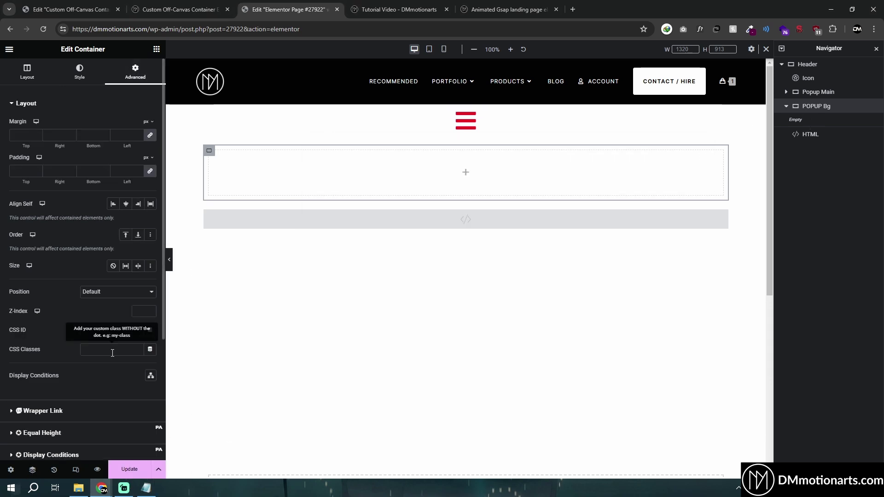
pyautogui.click(103, 354)
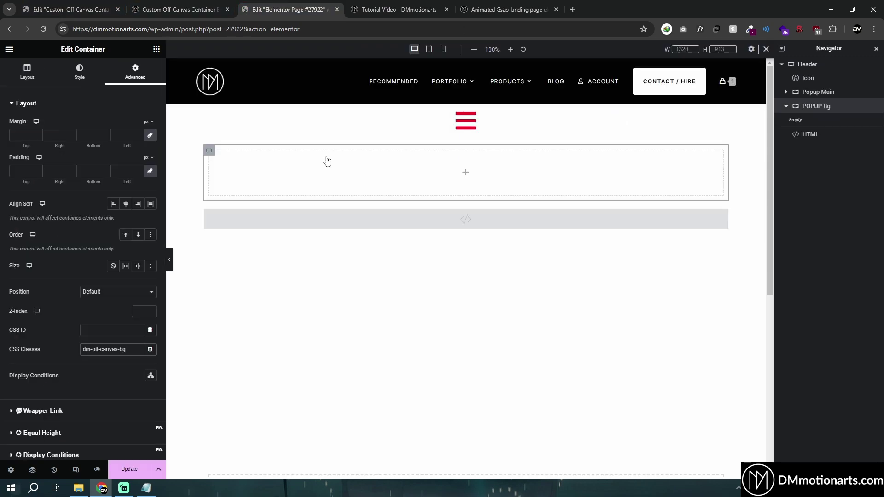
# Copy the entire Off-Canvas-Full Code from the Custom Off-Canvas template and paste it into the Notepad notes.
pyautogui.click(74, 9)
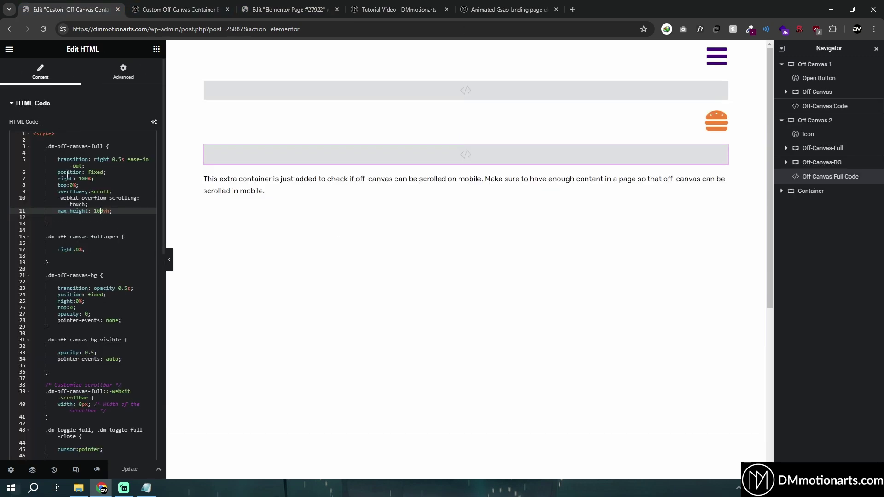
pyautogui.scroll(-3, 59, 238)
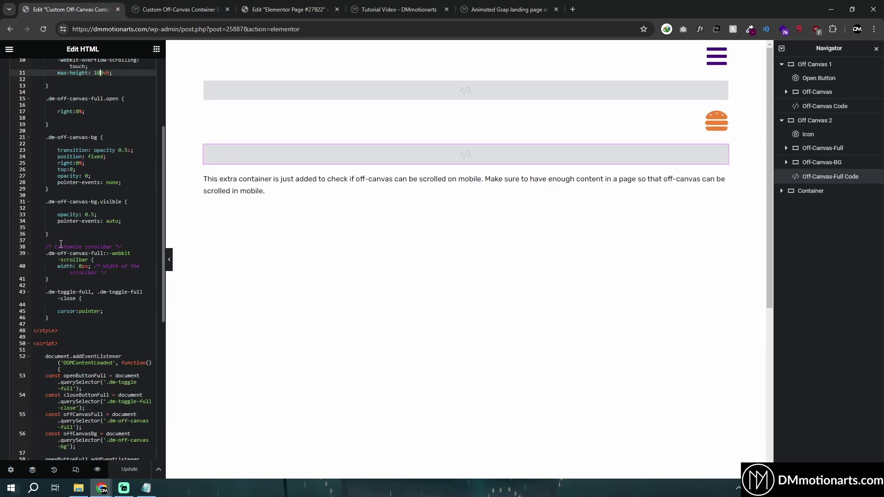
pyautogui.moveTo(44, 205); pyautogui.dragTo(125, 317)
pyautogui.click(124, 317)
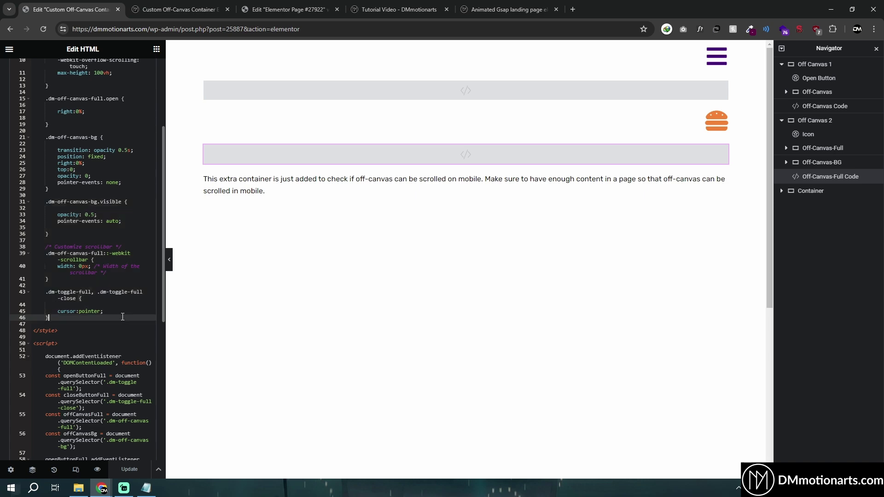
pyautogui.scroll(-2, 100, 277)
pyautogui.click(100, 278)
pyautogui.hotkey('ctrl', 'a')
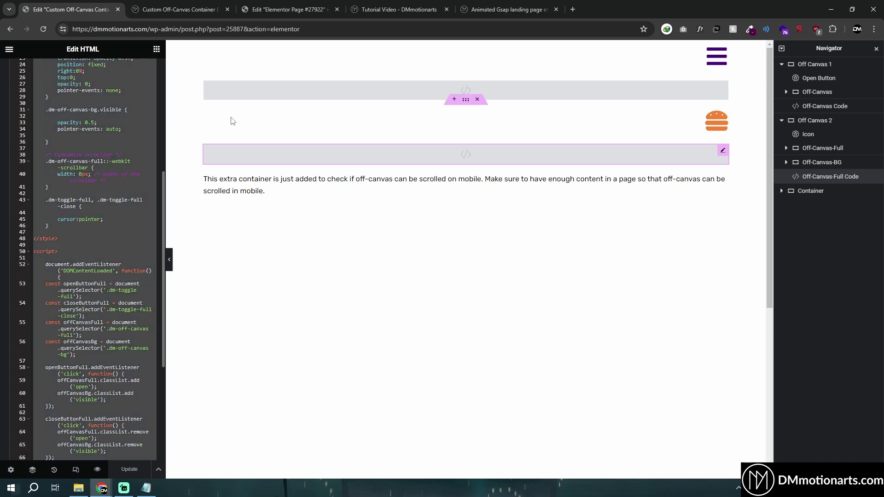
pyautogui.click(261, 5)
pyautogui.click(146, 488)
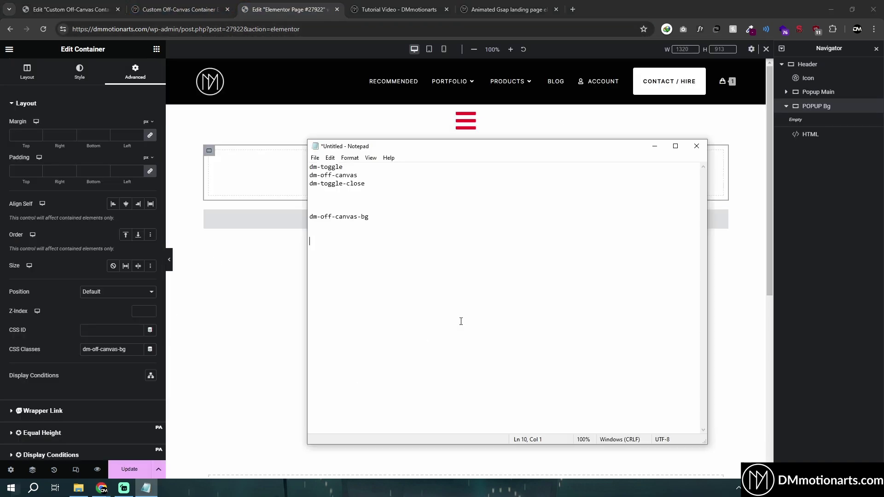
pyautogui.hotkey('ctrl', 'v')
pyautogui.scroll(14, 439, 242)
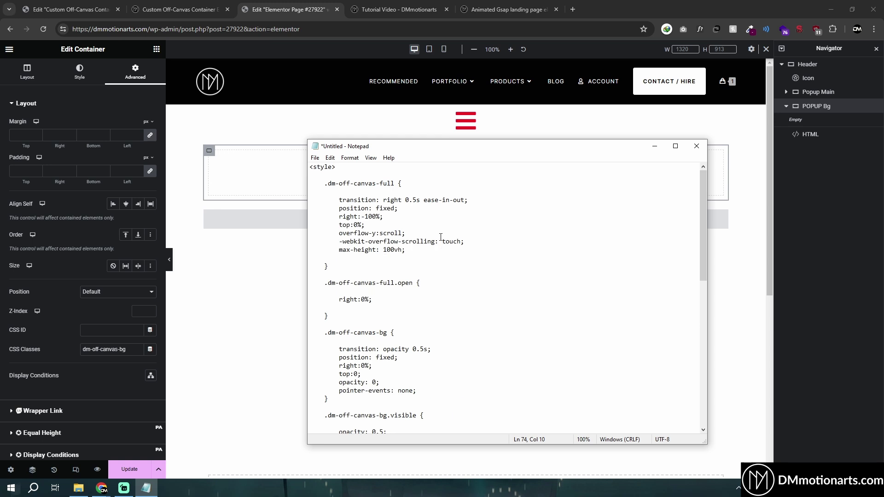
# Copy dm-off-canvas-full from the Notepad code and enter it as the Popup Main container's CSS class.
pyautogui.keyDown('shift'); pyautogui.click(399, 183); pyautogui.keyUp('shift')
pyautogui.hotkey('ctrl', 'c')
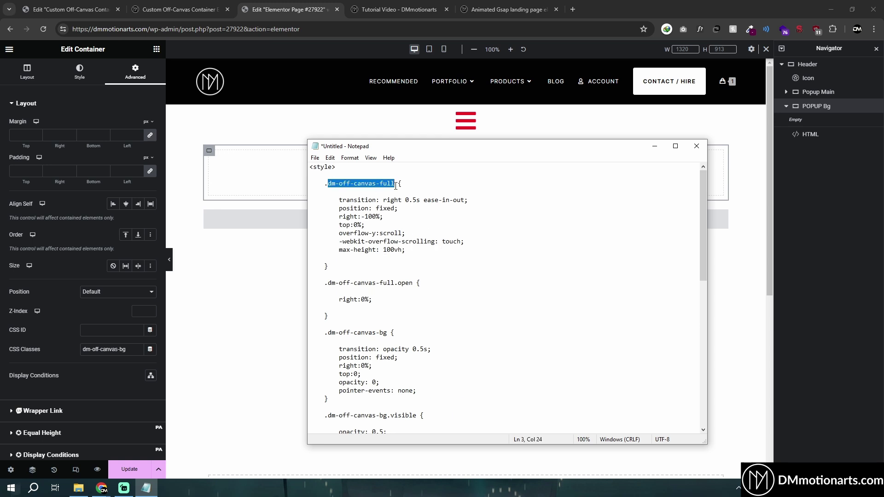
pyautogui.click(813, 96)
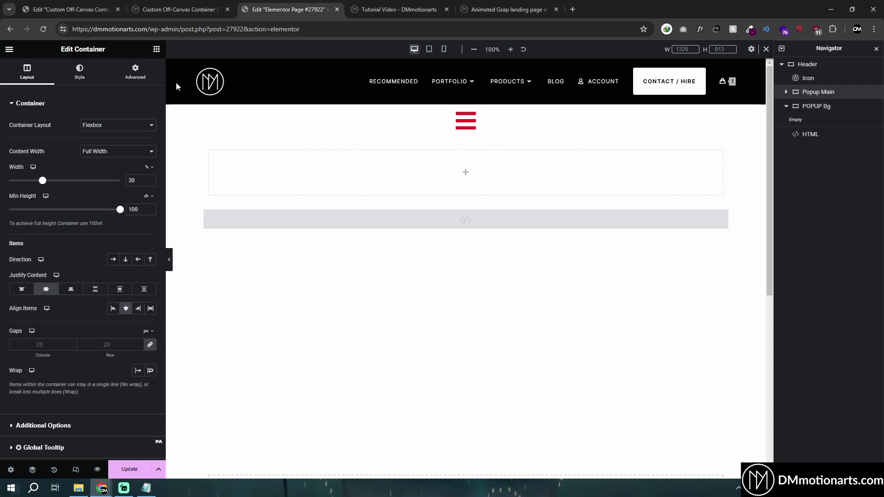
pyautogui.click(135, 72)
pyautogui.moveTo(83, 349); pyautogui.dragTo(139, 362)
pyautogui.hotkey('ctrl', 'v')
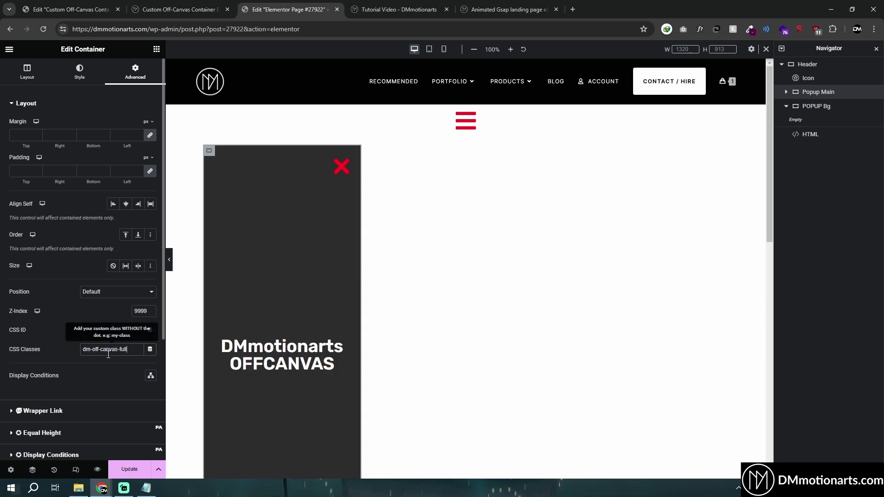
# Check the POPUP Bg container's CSS class against the dm-off-canvas-bg selector in the Notepad code.
pyautogui.click(146, 487)
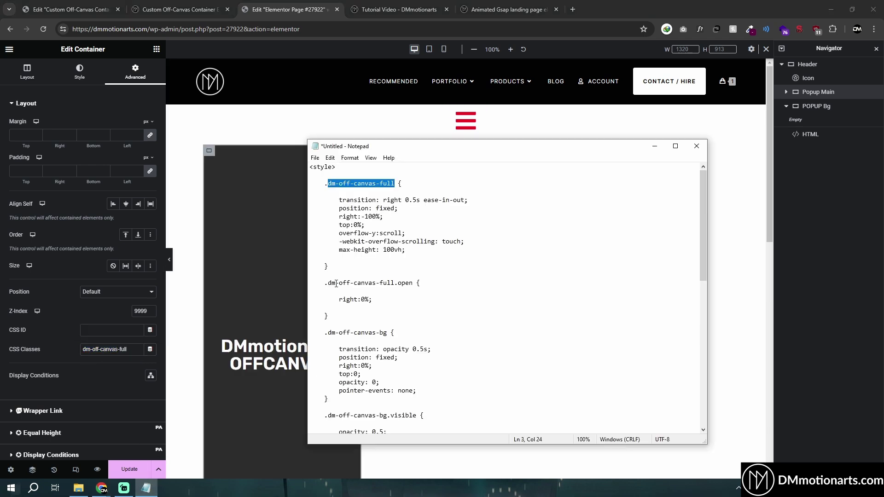
pyautogui.scroll(-1, 414, 276)
pyautogui.moveTo(327, 307); pyautogui.dragTo(387, 307)
pyautogui.click(804, 106)
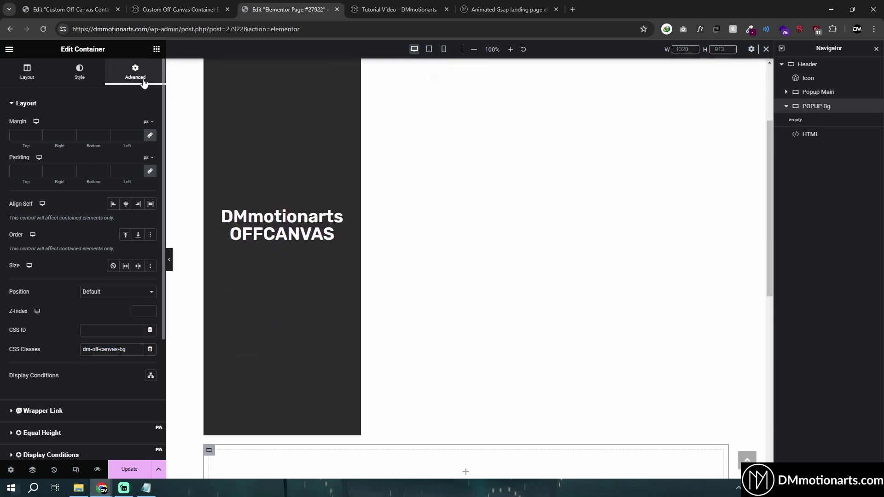
pyautogui.scroll(6, 285, 356)
# Copy dm-toggle-full-close from the Notepad code and set it as the popup close icon's CSS class.
pyautogui.hotkey('alt', 'Tab')
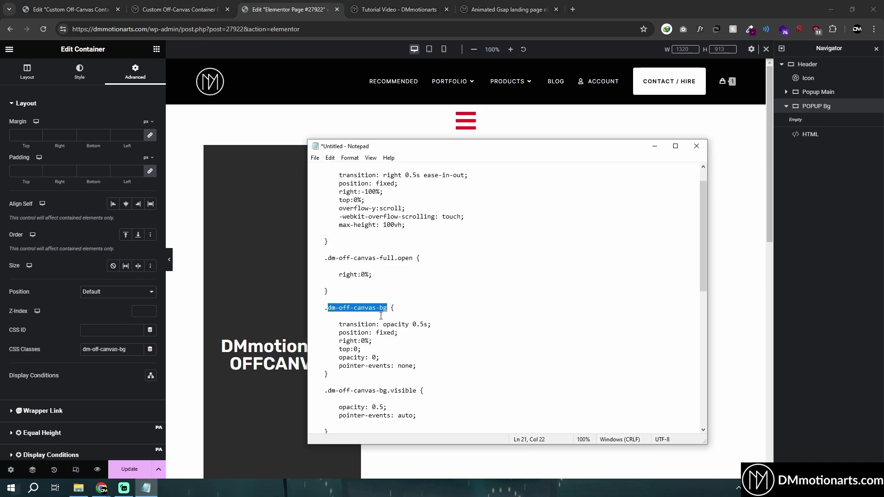
pyautogui.hotkey('alt', 'Tab')
pyautogui.click(341, 167)
pyautogui.scroll(-5, 131, 269)
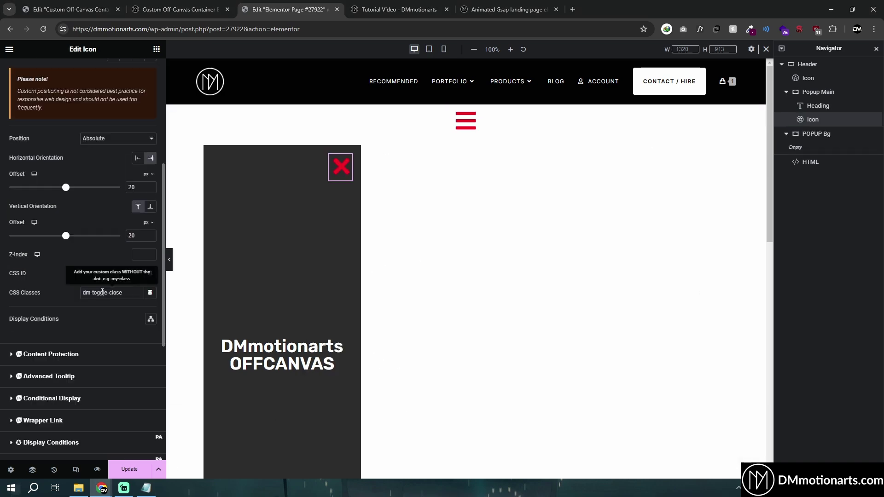
pyautogui.click(87, 295)
pyautogui.write('dm-toggle-full-close')
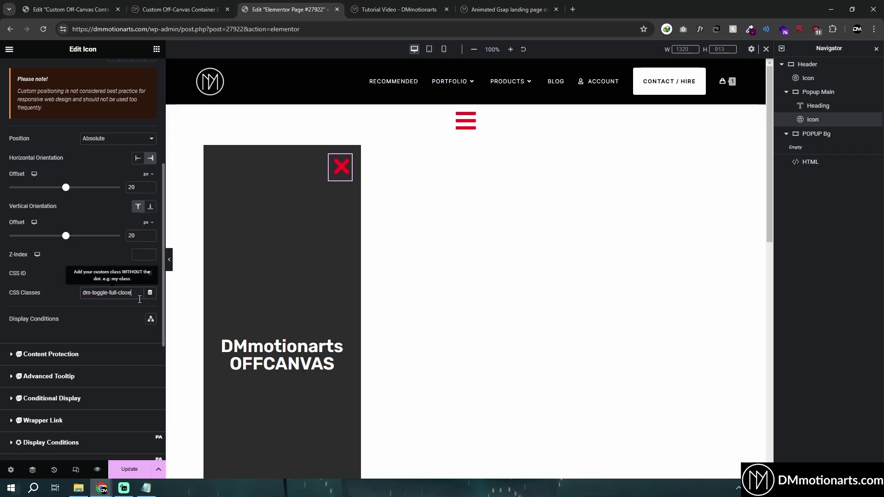
# Copy dm-toggle-full from the Notepad code and set it as the Header burger icon's CSS class.
pyautogui.click(146, 488)
pyautogui.scroll(-1, 478, 358)
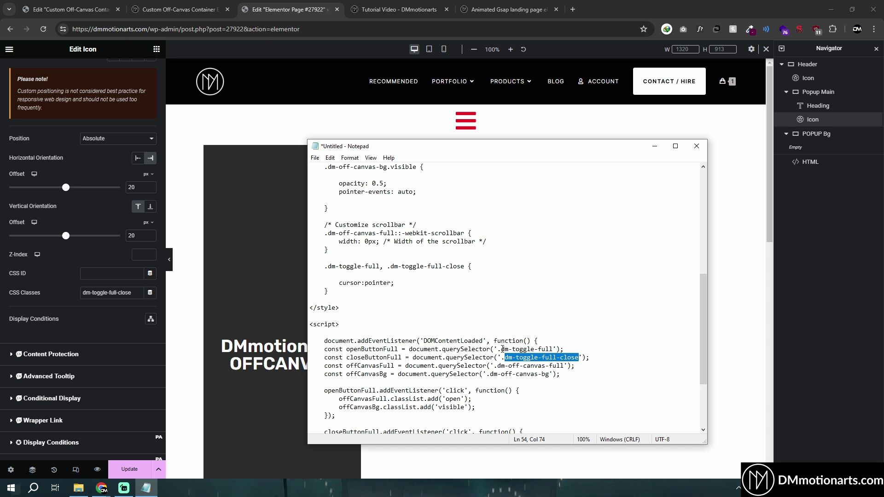
pyautogui.moveTo(501, 349); pyautogui.dragTo(556, 349)
pyautogui.hotkey('ctrl', 'c')
pyautogui.click(81, 262)
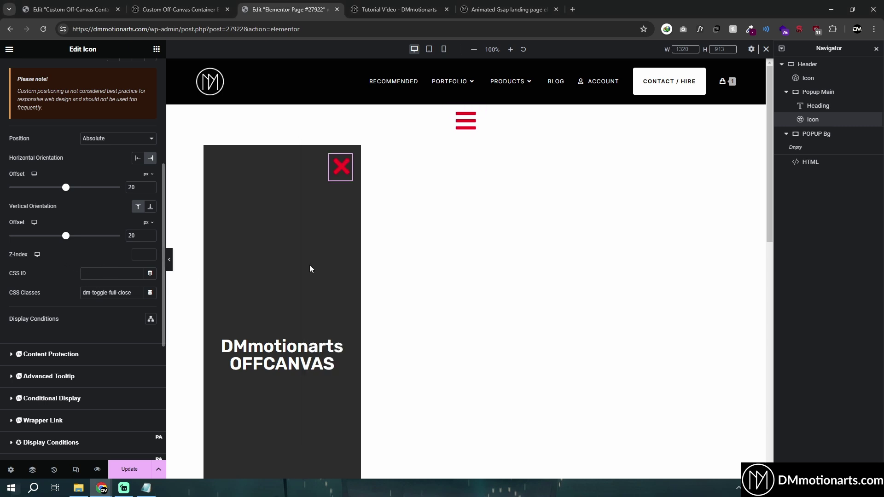
pyautogui.click(472, 126)
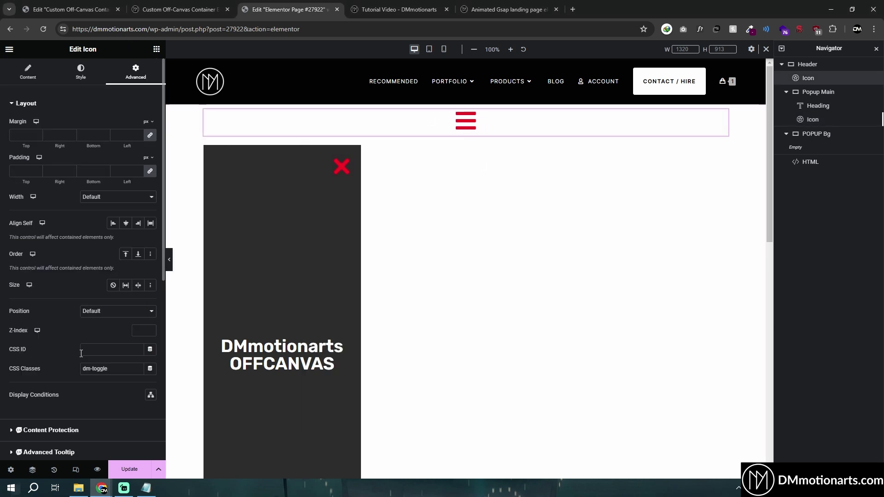
pyautogui.click(115, 368)
pyautogui.hotkey('ctrl', 'a')
pyautogui.hotkey('ctrl', 'v')
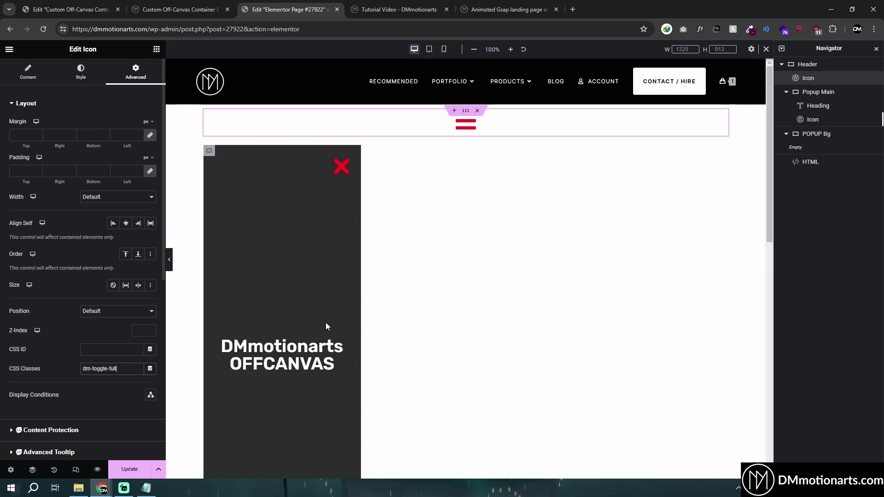
# Replace all the code in the HTML widget with the full off-canvas code from Notepad.
pyautogui.click(807, 163)
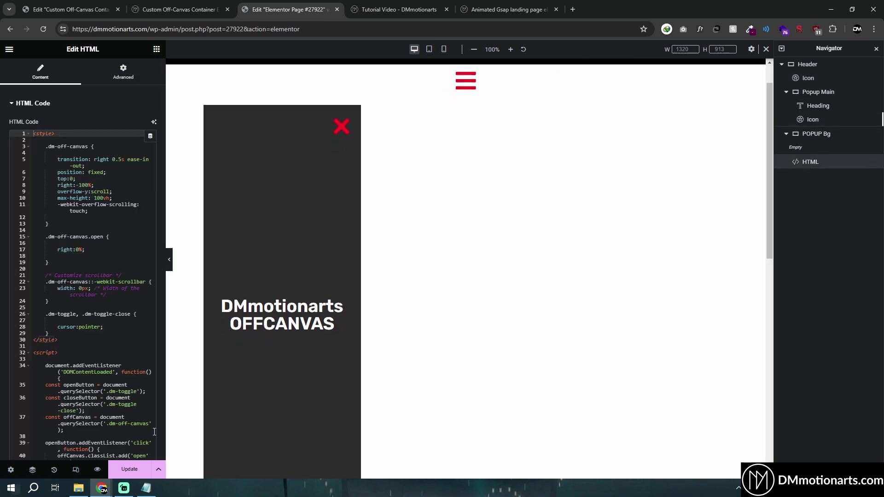
pyautogui.click(146, 487)
pyautogui.hotkey('ctrl', 'a')
pyautogui.hotkey('ctrl', 'c')
pyautogui.scroll(10, 451, 327)
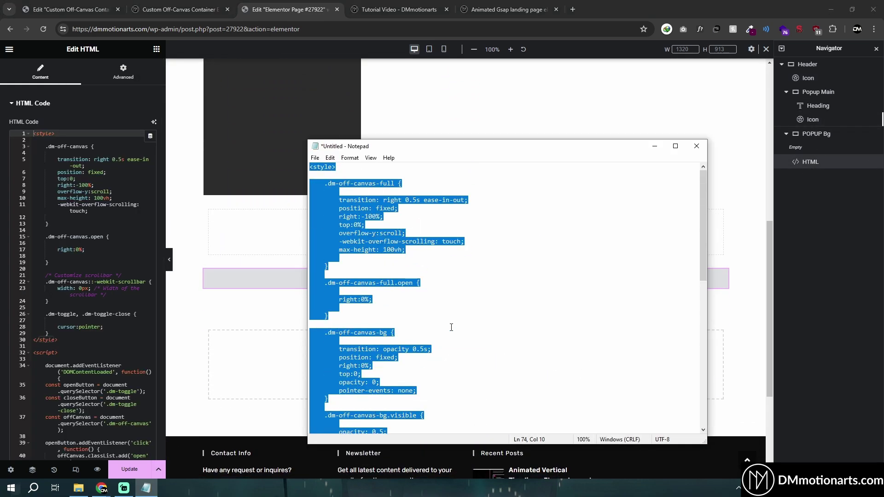
pyautogui.scroll(-10, 323, 245)
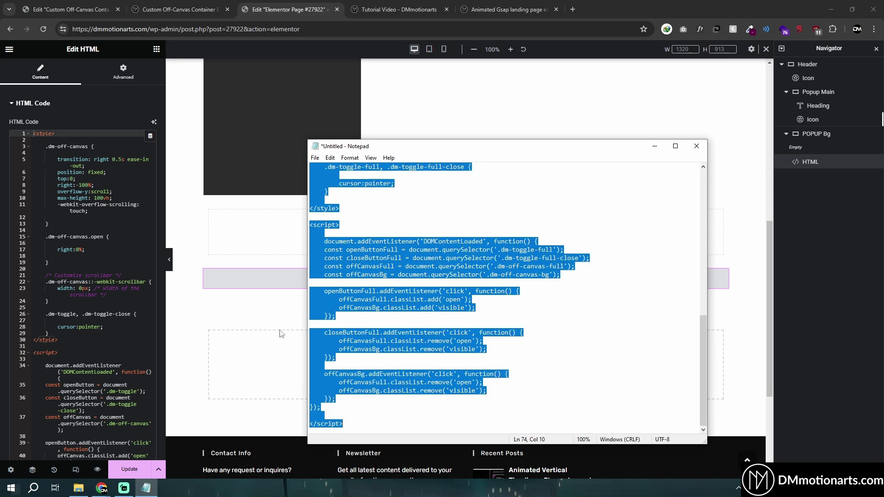
pyautogui.click(51, 299)
pyautogui.hotkey('ctrl', 'a')
pyautogui.hotkey('ctrl', 'v')
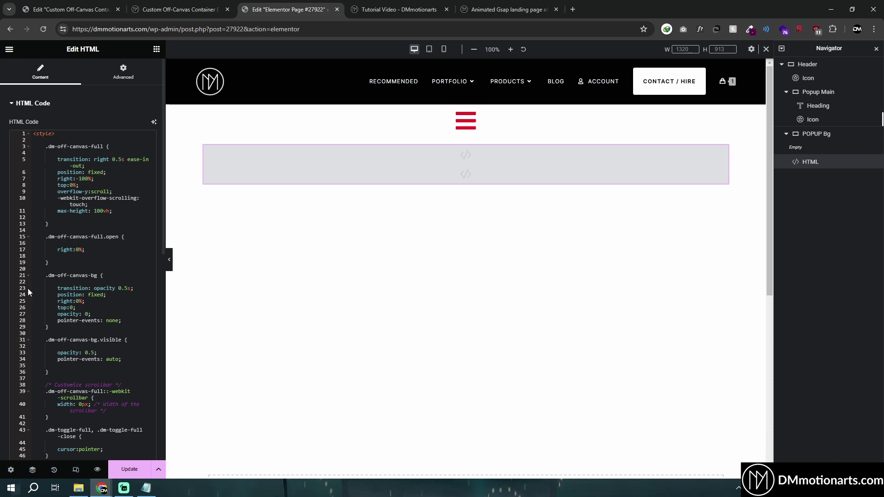
# Cut the whole code out of the HTML widget.
pyautogui.click(92, 281)
pyautogui.hotkey('ctrl', 'a')
pyautogui.hotkey('ctrl', 'x')
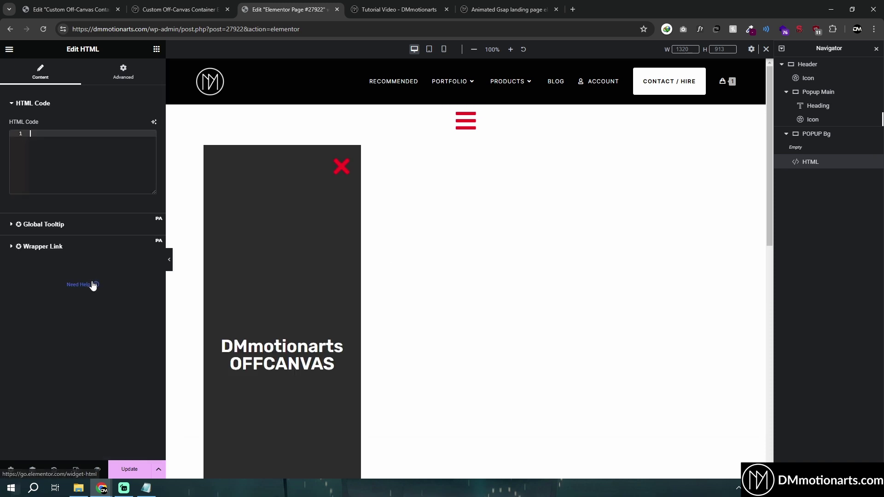
# Set the POPUP Bg container's minimum height to 100 vh.
pyautogui.click(826, 136)
pyautogui.click(18, 72)
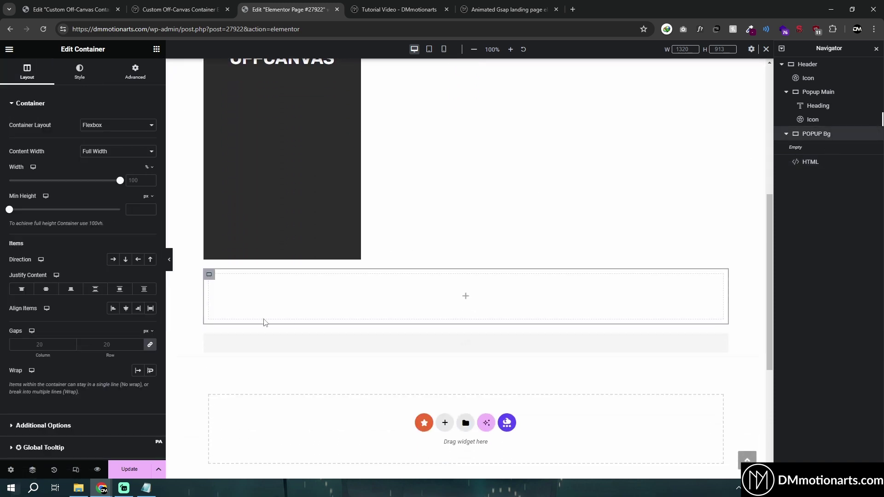
pyautogui.click(149, 196)
pyautogui.click(145, 237)
pyautogui.click(134, 210)
pyautogui.write('100')
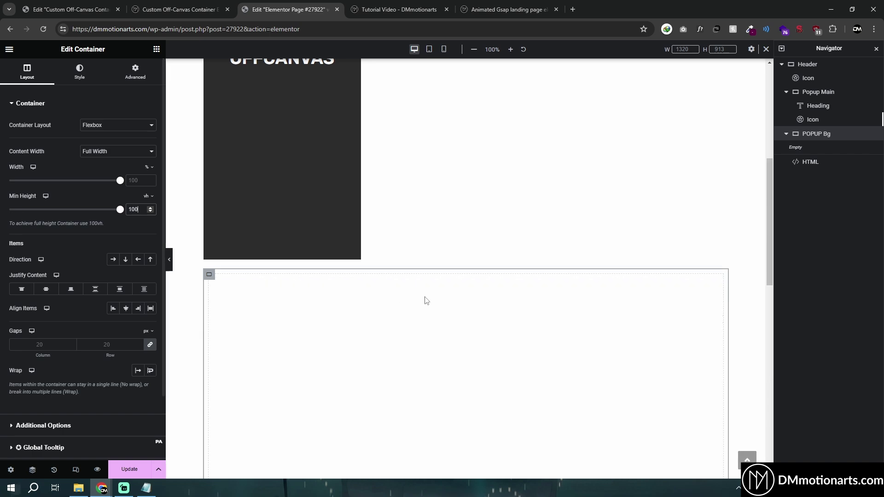
# Paste the off-canvas code back into the HTML widget and try the burger menu in the page preview.
pyautogui.click(809, 162)
pyautogui.scroll(5, 511, 292)
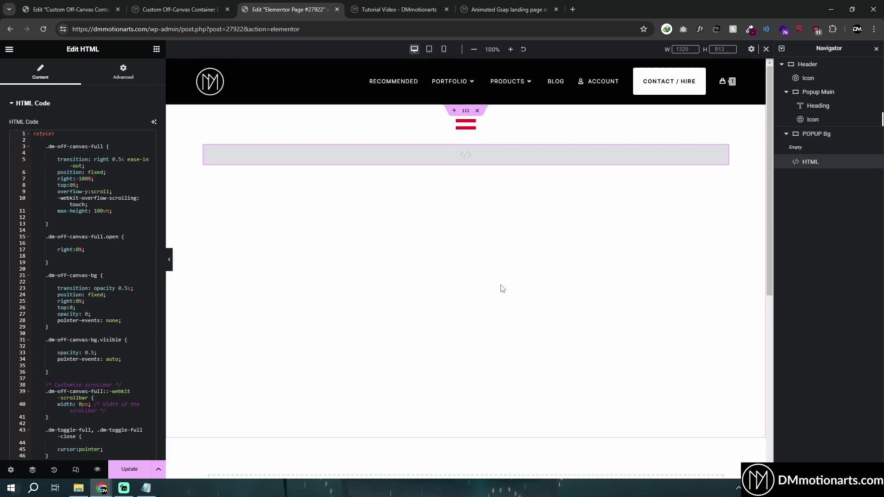
pyautogui.click(811, 96)
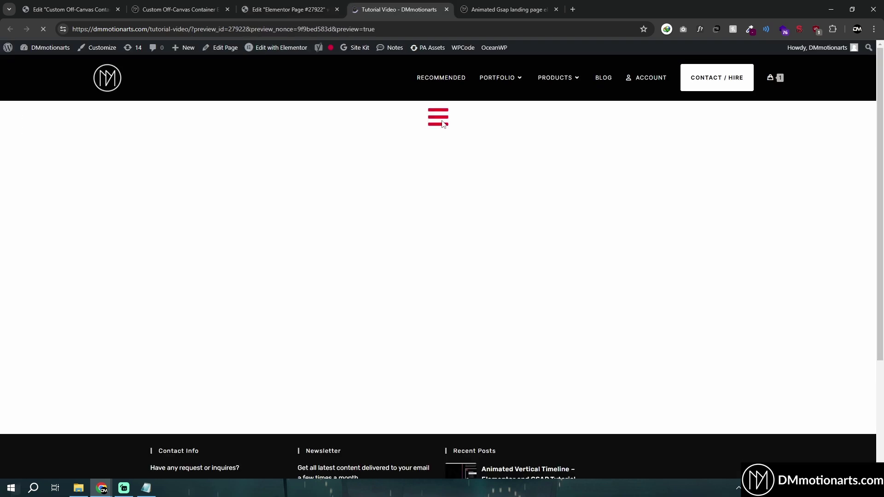
pyautogui.click(443, 124)
pyautogui.click(272, 9)
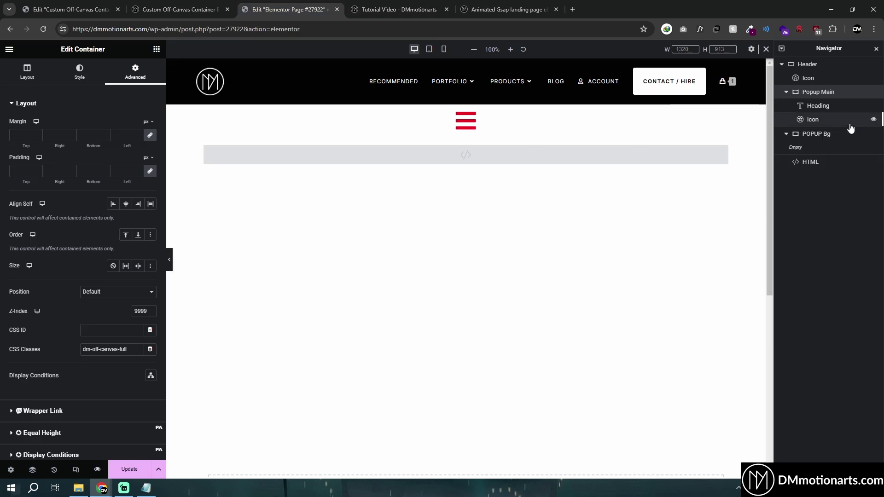
# Give the POPUP Bg container a classic background in dark grey, about #494949.
pyautogui.click(819, 138)
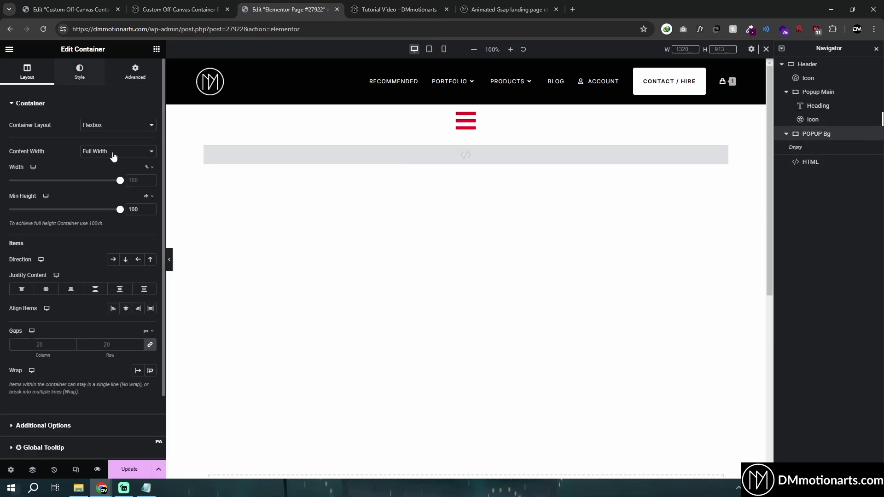
pyautogui.click(79, 71)
pyautogui.click(113, 144)
pyautogui.click(150, 163)
pyautogui.click(102, 248)
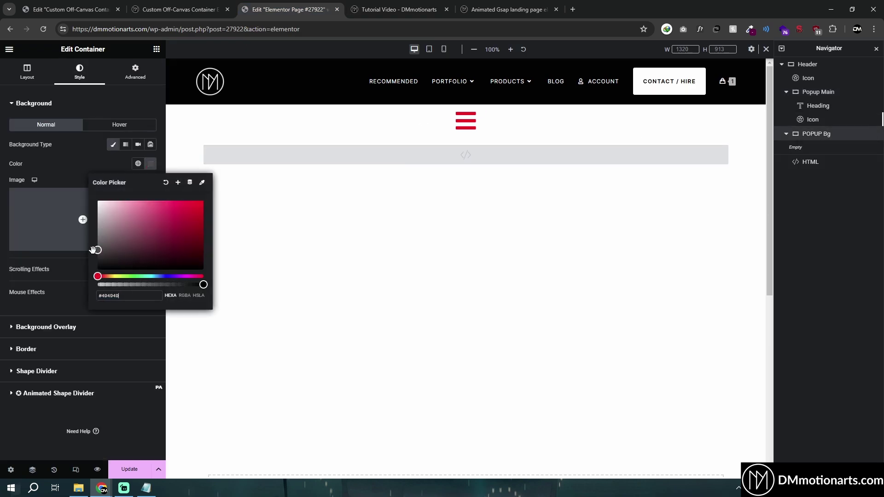
# Preview the page, open the popup from the burger icon, close it through the grey overlay and open it again.
pyautogui.click(98, 468)
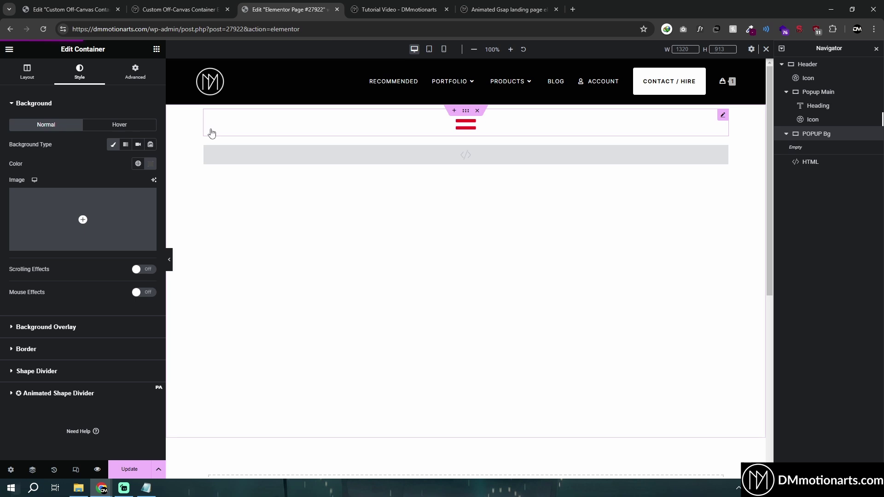
pyautogui.click(387, 4)
pyautogui.click(343, 200)
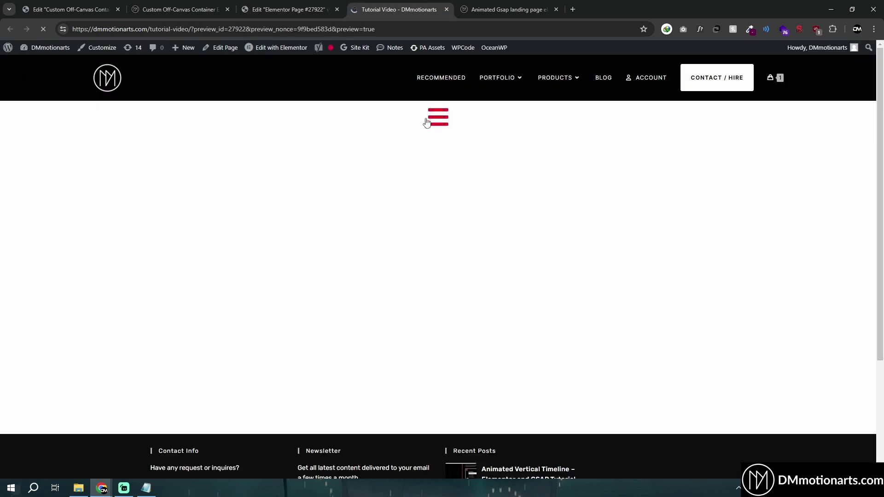
pyautogui.click(435, 117)
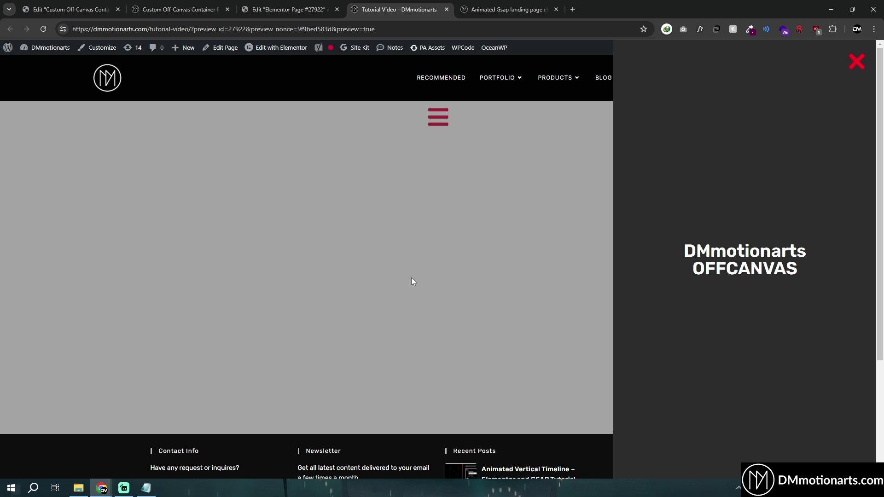
pyautogui.click(411, 277)
pyautogui.click(436, 117)
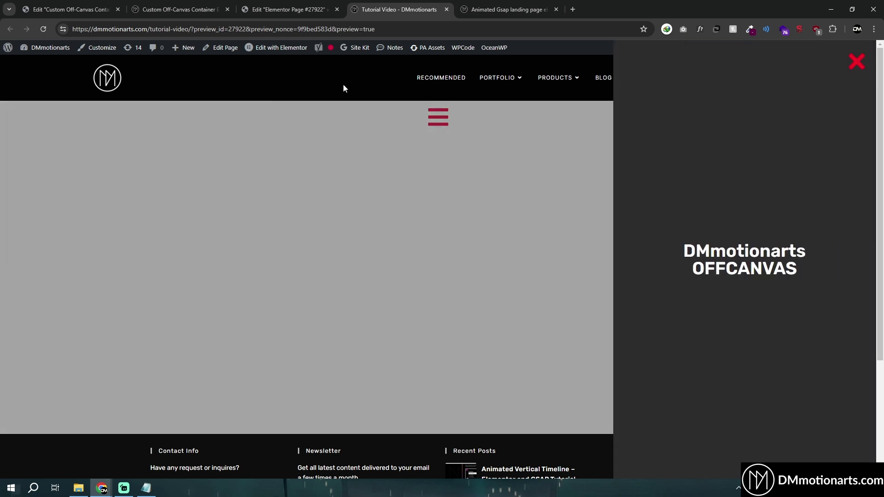
pyautogui.click(282, 6)
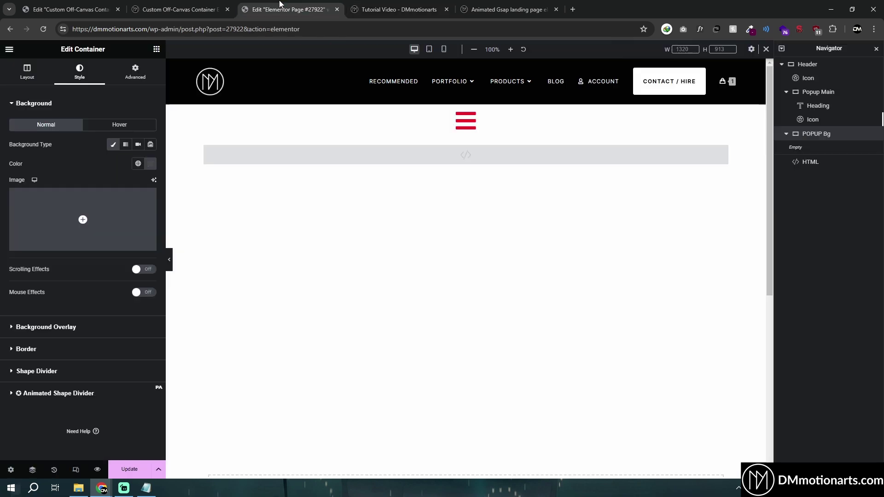
# Check the Popup Main container's z-index and set the POPUP Bg container's z-index to 9999.
pyautogui.click(386, 5)
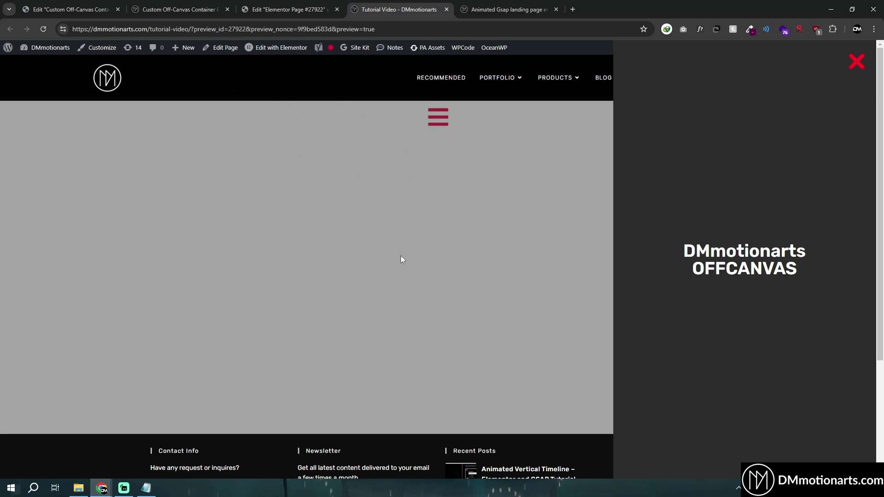
pyautogui.click(288, 9)
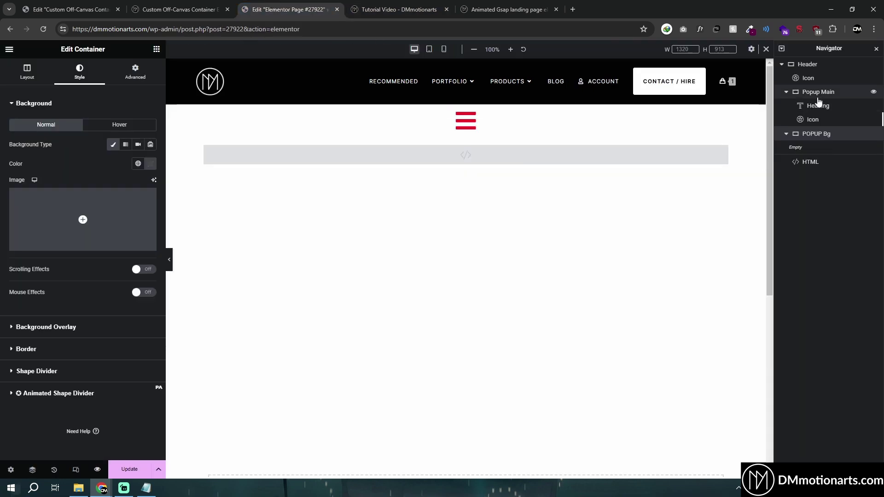
pyautogui.click(136, 70)
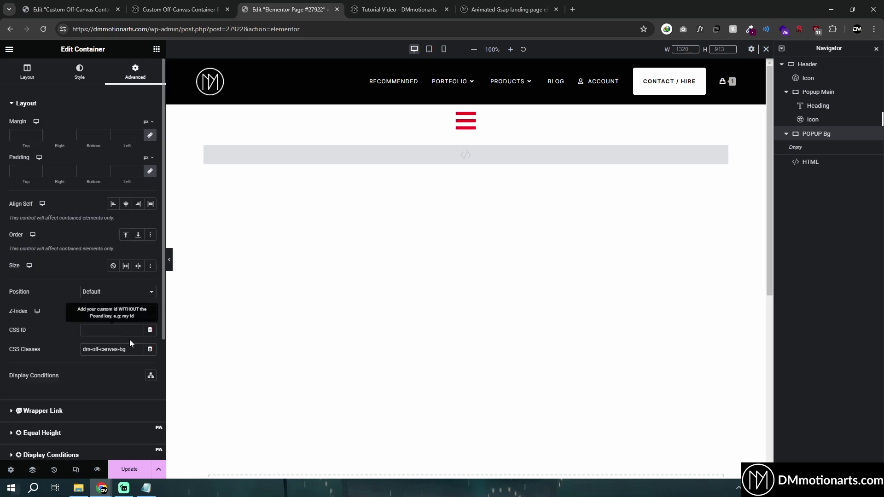
pyautogui.click(818, 93)
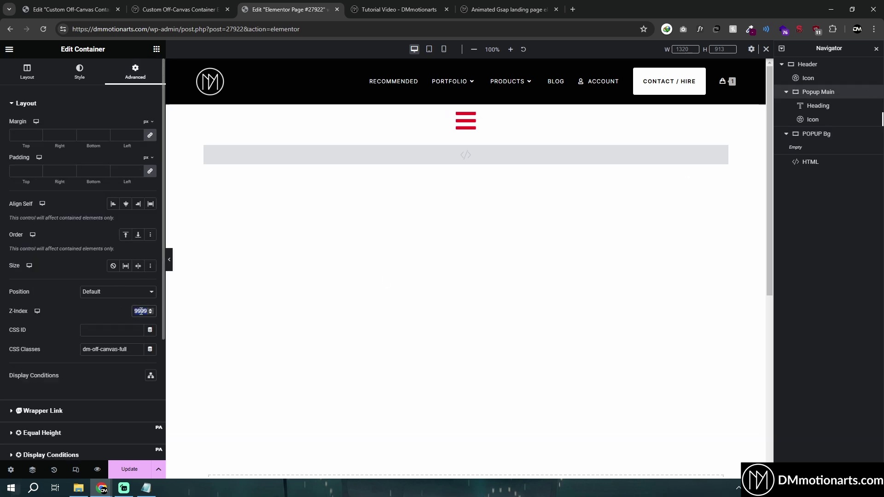
pyautogui.write('99')
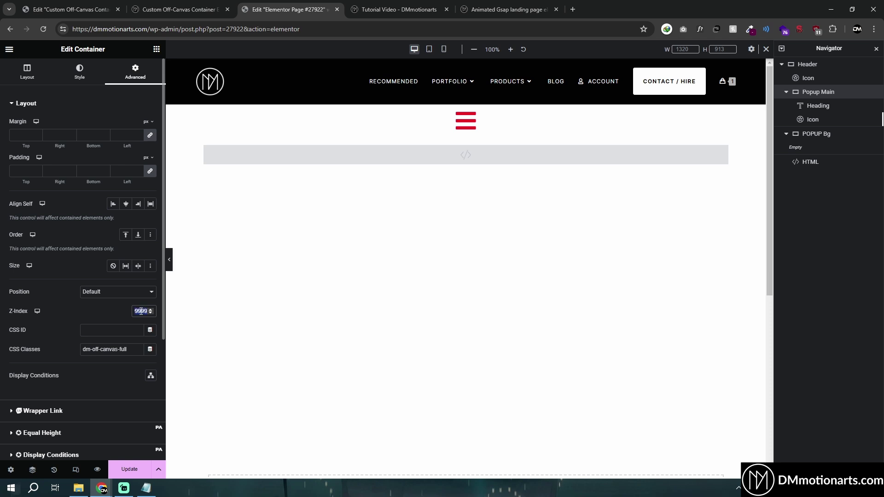
pyautogui.click(812, 135)
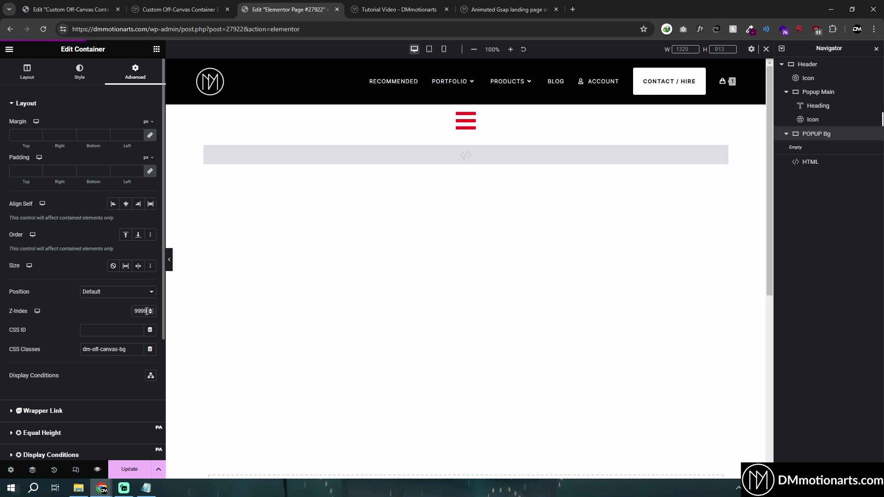
# Preview the page and repeatedly open the popup from the burger icon, closing it through the overlay and the red X icon.
pyautogui.click(97, 469)
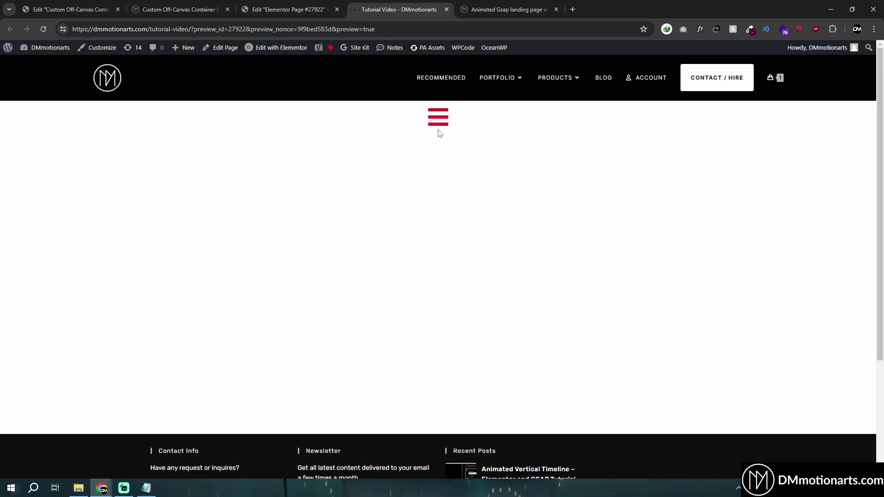
pyautogui.click(438, 119)
pyautogui.click(330, 79)
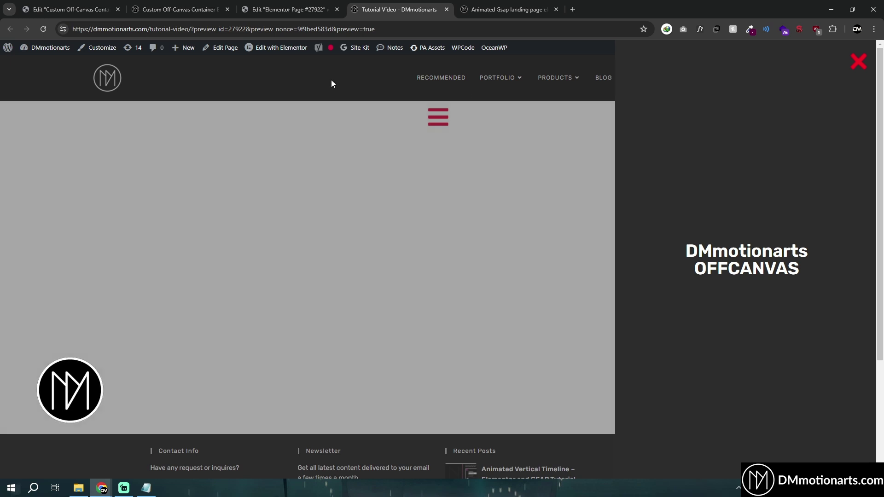
pyautogui.click(445, 121)
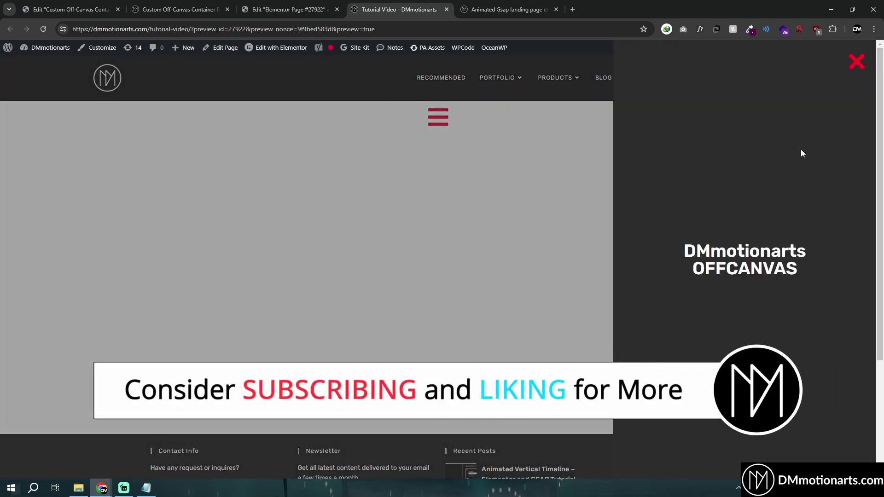
pyautogui.click(855, 60)
pyautogui.click(438, 119)
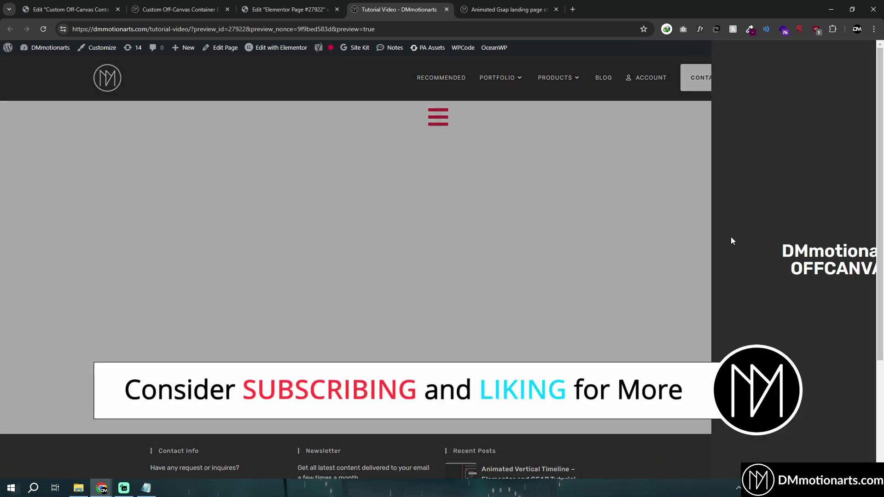
pyautogui.click(438, 118)
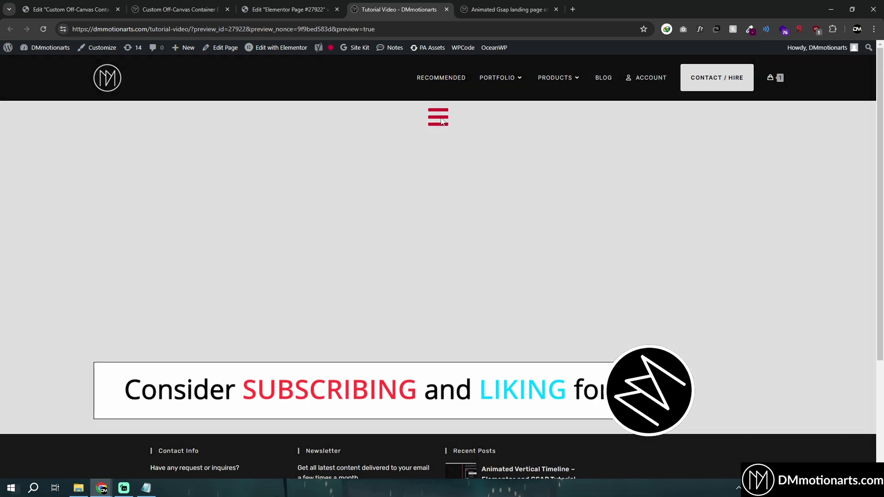
pyautogui.click(438, 118)
pyautogui.click(438, 118)
pyautogui.click(438, 118)
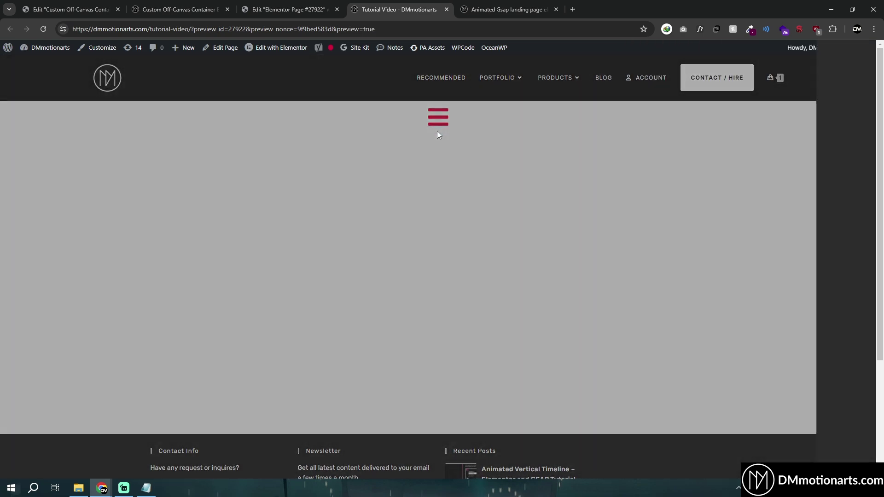
# Examine the opacity and pointer-events lines of the .dm-off-canvas-bg.visible rule in the HTML widget and compare them with the previewed overlay.
pyautogui.click(290, 9)
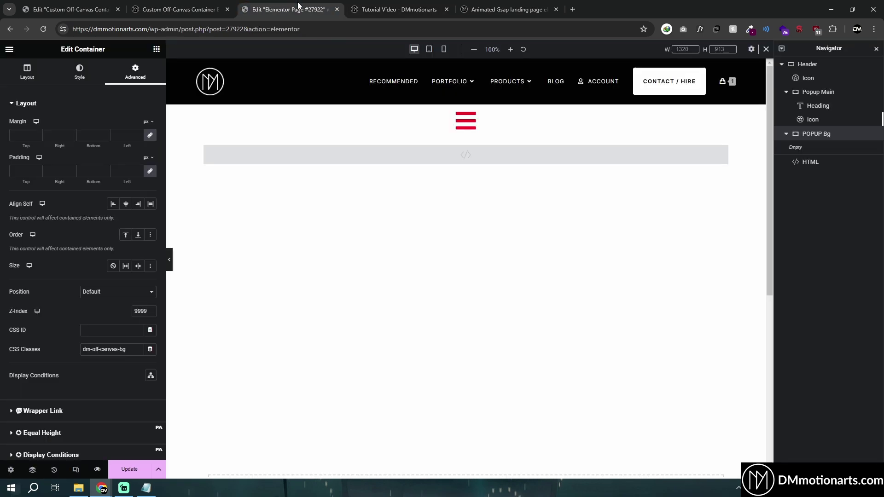
pyautogui.click(805, 162)
pyautogui.scroll(-3, 94, 202)
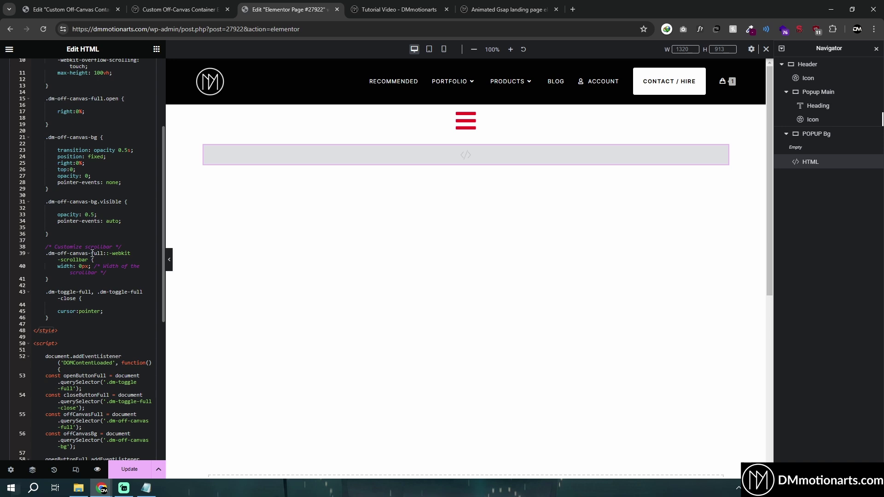
pyautogui.moveTo(57, 215); pyautogui.dragTo(136, 221)
pyautogui.click(135, 221)
pyautogui.click(55, 215)
pyautogui.moveTo(56, 216); pyautogui.dragTo(122, 222)
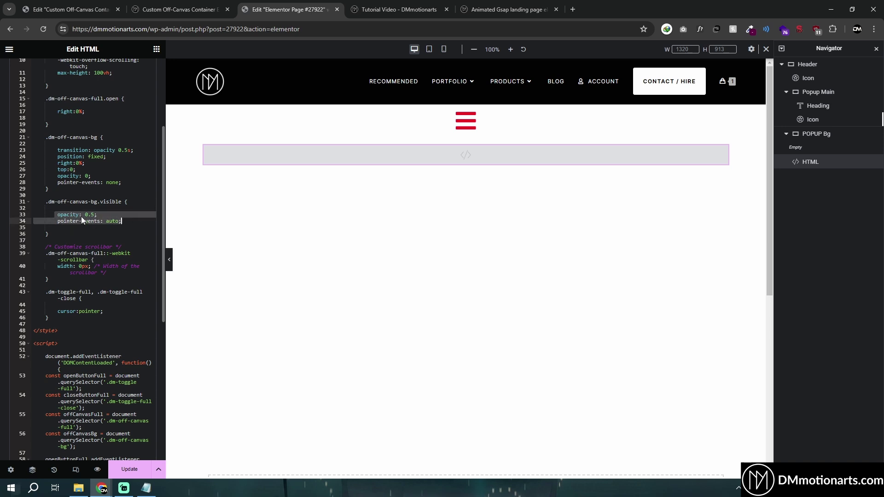
pyautogui.click(57, 215)
pyautogui.moveTo(58, 215); pyautogui.dragTo(100, 215)
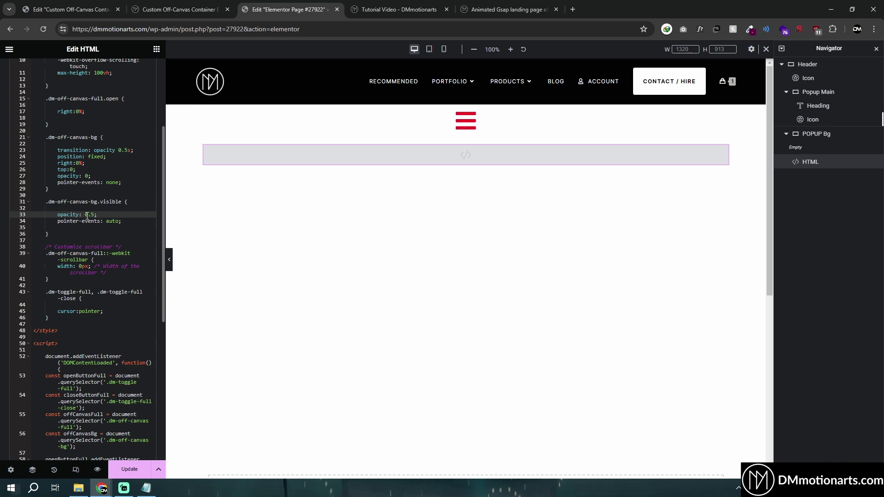
pyautogui.hotkey('ctrl', 'Tab')
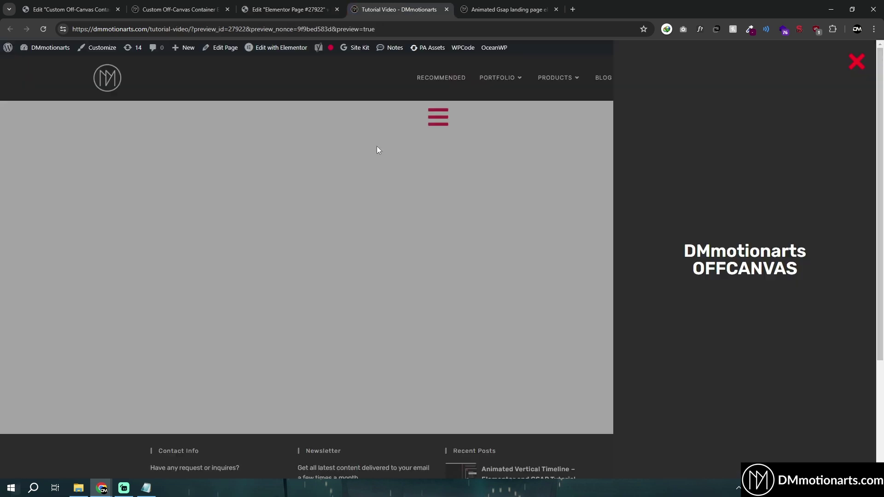
pyautogui.hotkey('ctrl', 'shift', 'Tab')
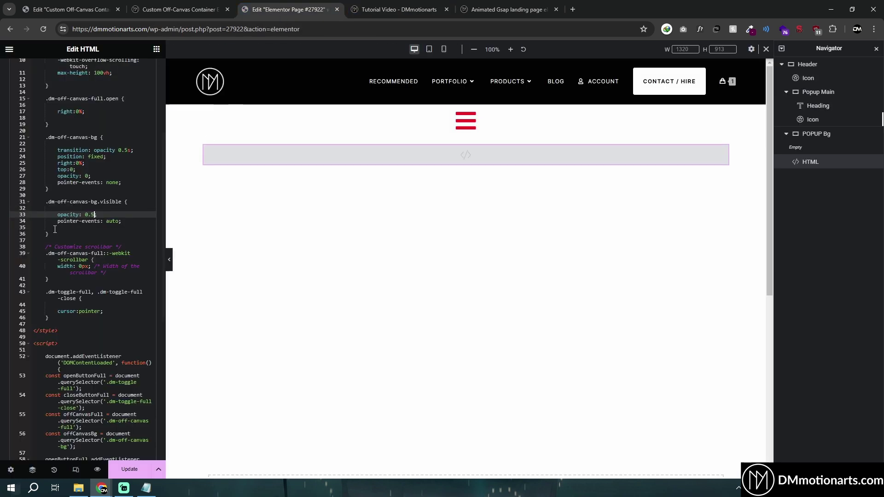
# Open the POPUP Bg container's background color picker to inspect its color.
pyautogui.click(794, 134)
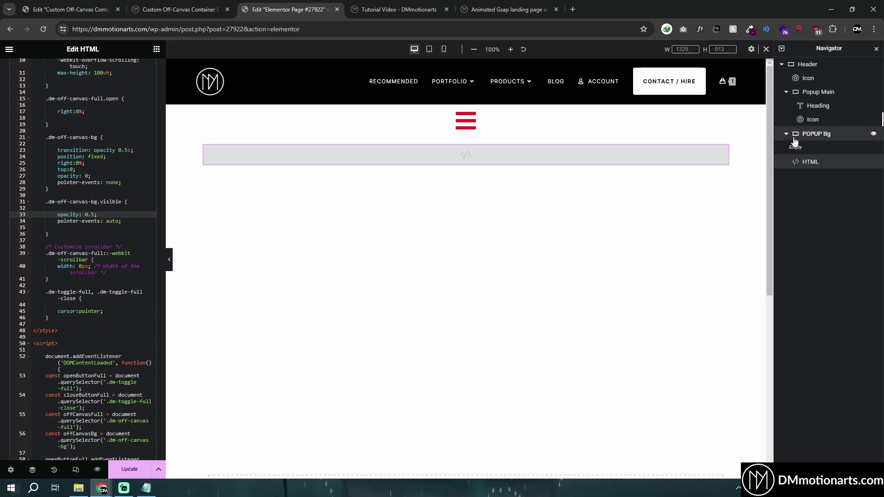
pyautogui.click(90, 75)
pyautogui.click(137, 165)
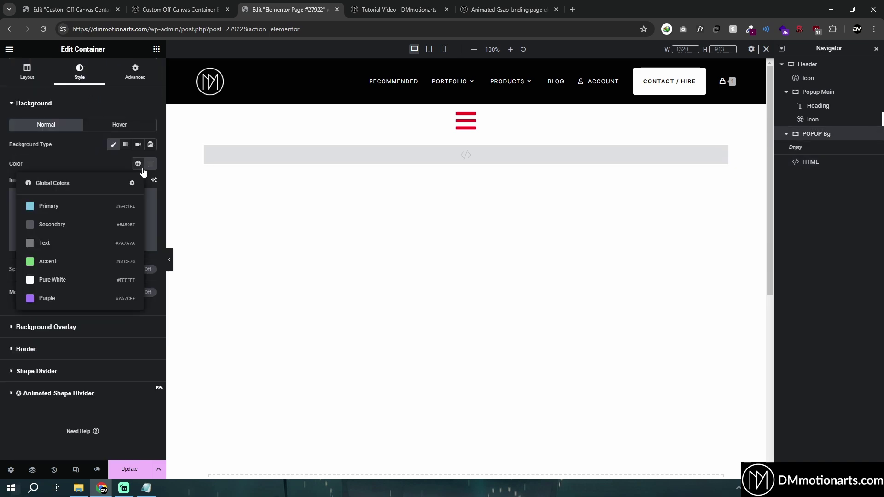
pyautogui.click(150, 164)
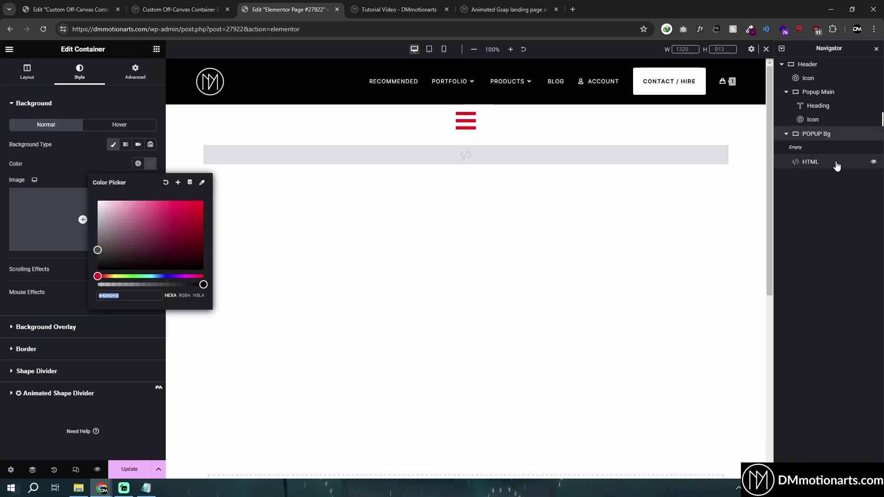
# Review the HTML widget's .dm-off-canvas-bg.visible rule, focusing on its opacity line and the visible class name.
pyautogui.click(836, 162)
pyautogui.scroll(-5, 69, 184)
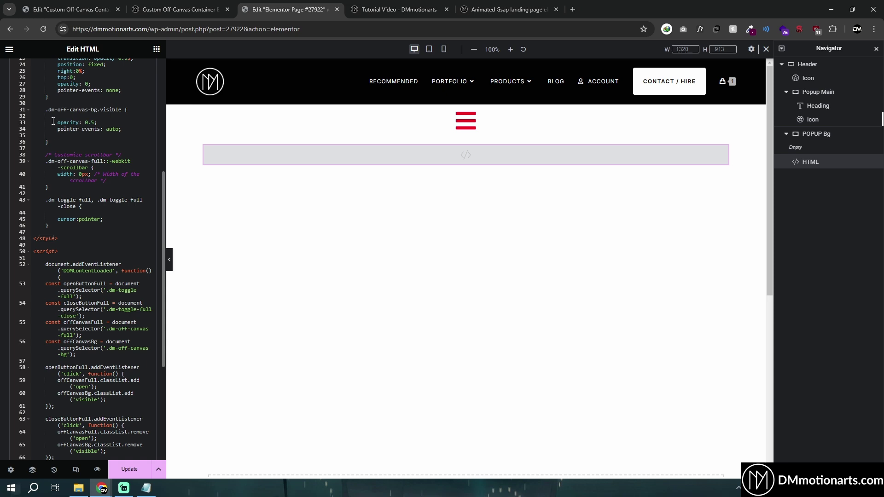
pyautogui.moveTo(57, 122); pyautogui.dragTo(119, 123)
pyautogui.click(121, 124)
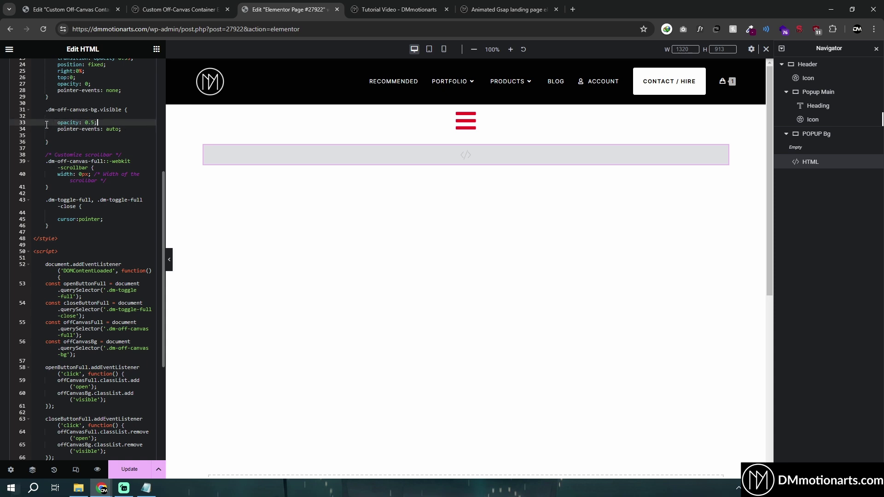
pyautogui.moveTo(56, 124); pyautogui.dragTo(113, 121)
pyautogui.click(113, 122)
pyautogui.hotkey('shift', 'End')
pyautogui.press('End')
pyautogui.moveTo(57, 123); pyautogui.dragTo(91, 141)
pyautogui.click(101, 124)
pyautogui.click(52, 124)
pyautogui.click(90, 142)
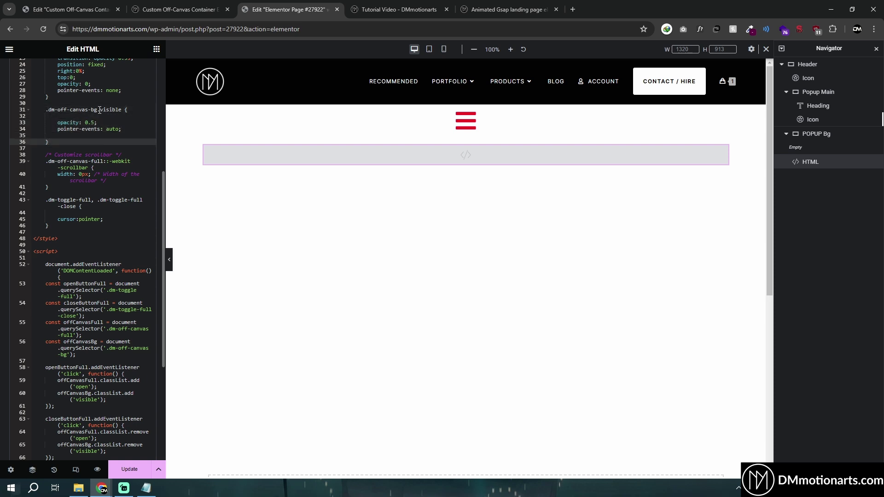
pyautogui.moveTo(99, 110); pyautogui.dragTo(119, 110)
pyautogui.click(119, 109)
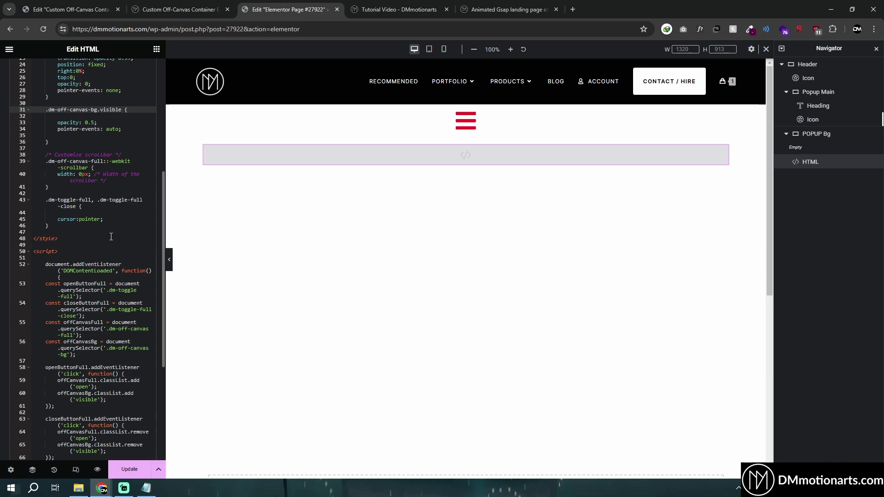
pyautogui.scroll(5, 124, 306)
# Close the popup through the grey overlay in the page preview and reload the page.
pyautogui.click(394, 9)
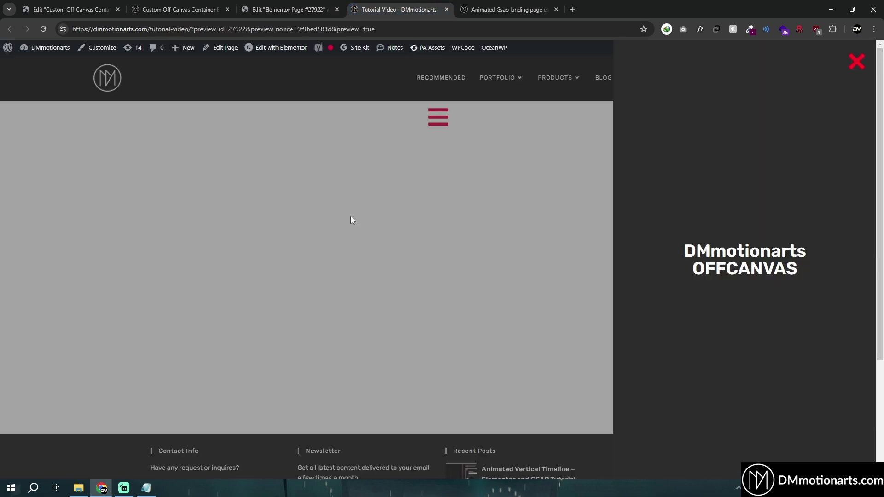
pyautogui.click(350, 216)
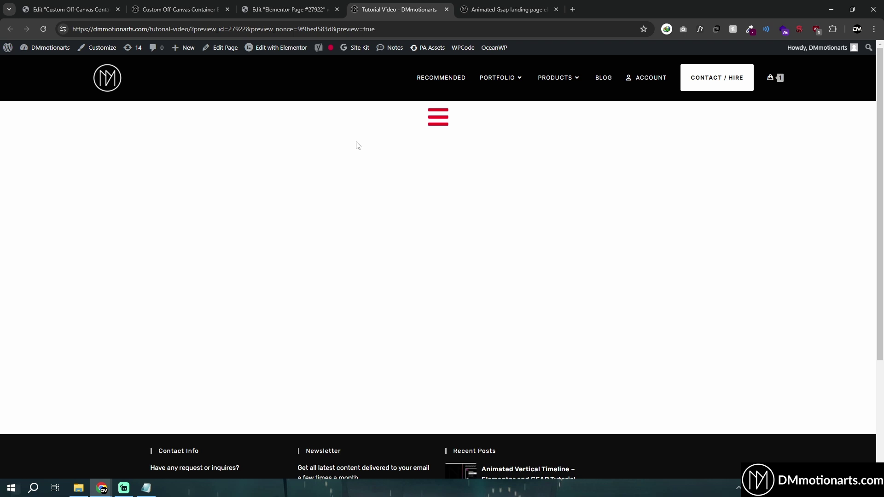
pyautogui.press('F5')
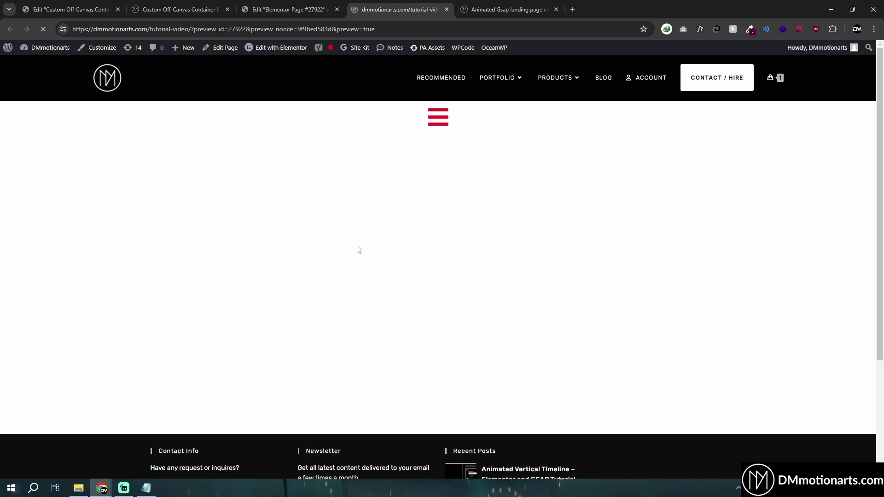